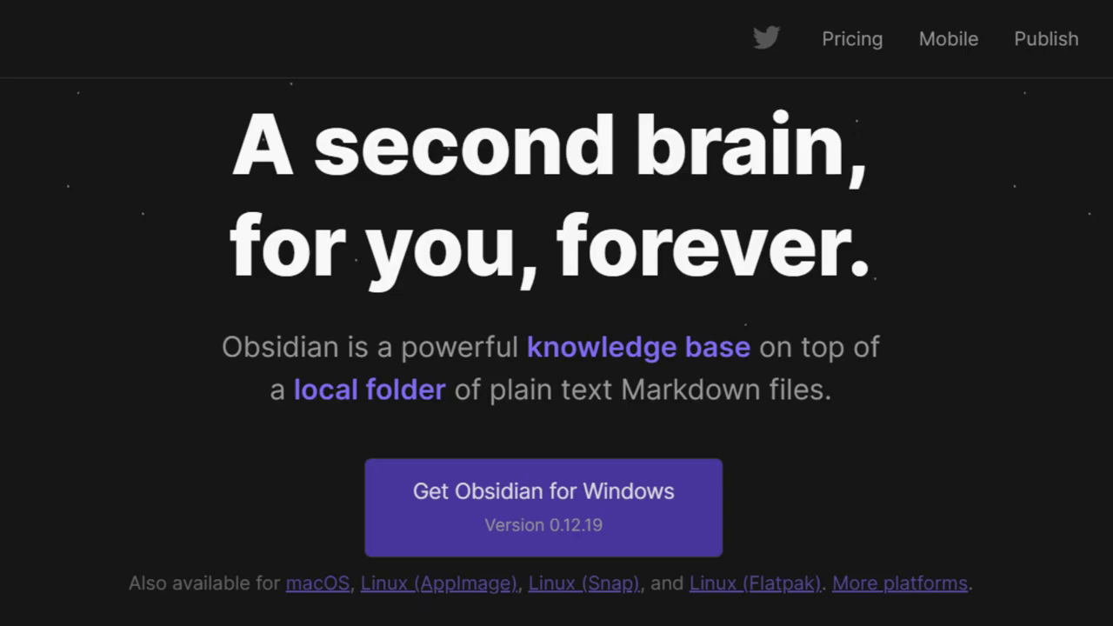
Look through the Obsidian home page, from the headline past the Habits MOC app preview to the user testimonials
scroll(557, 348, "down", 5)
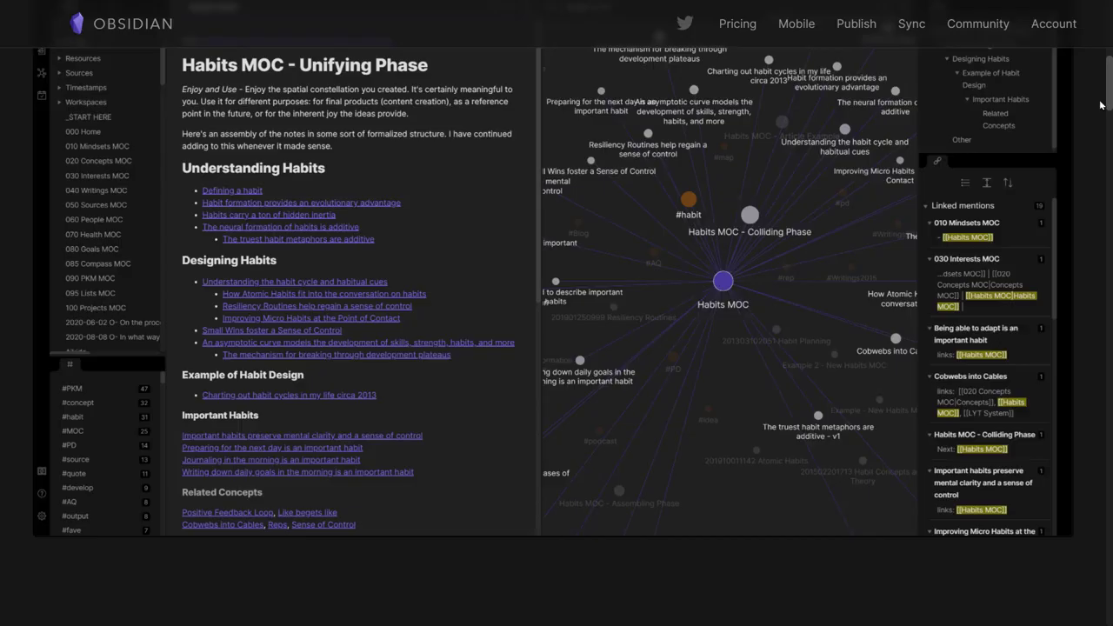
scroll(1097, 121, "down", 5)
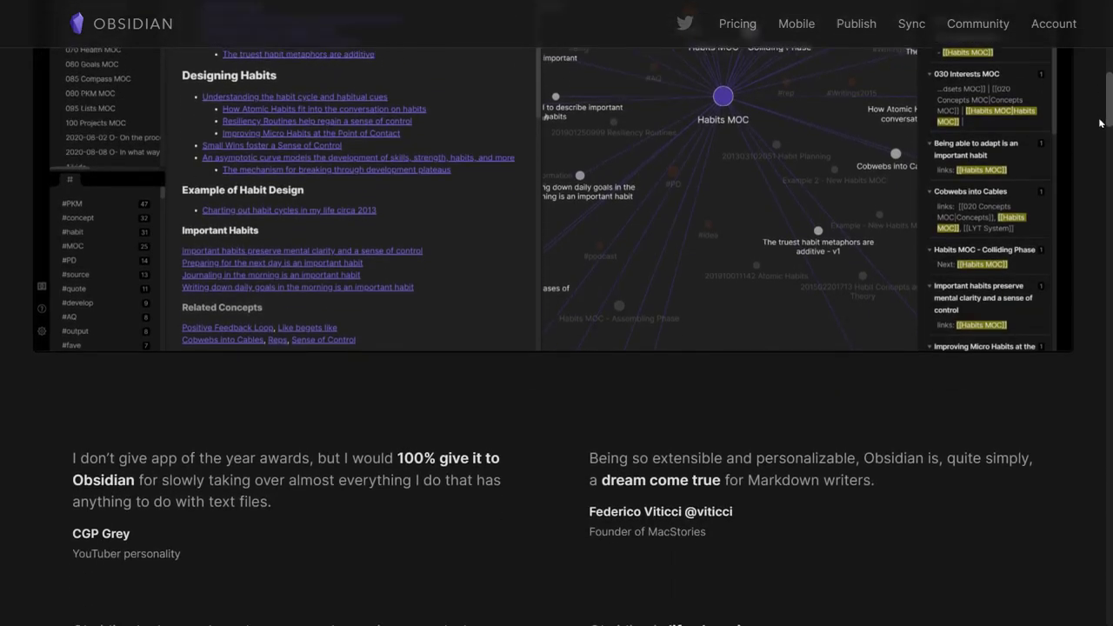
scroll(1094, 154, "down", 1)
scroll(1094, 154, "up", 1)
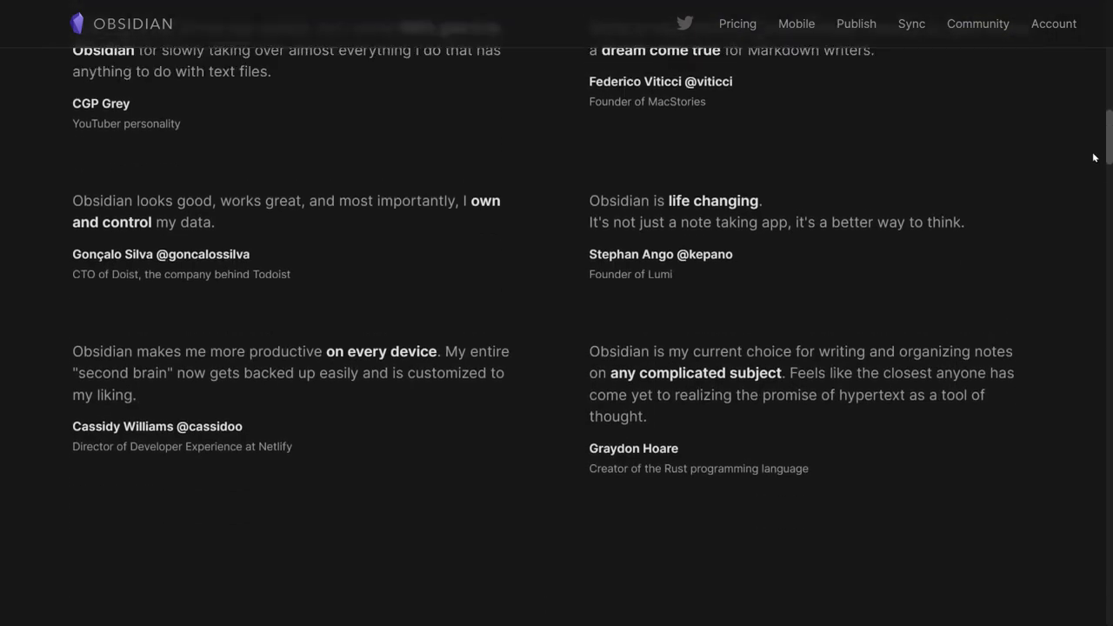
scroll(1093, 154, "down", 1)
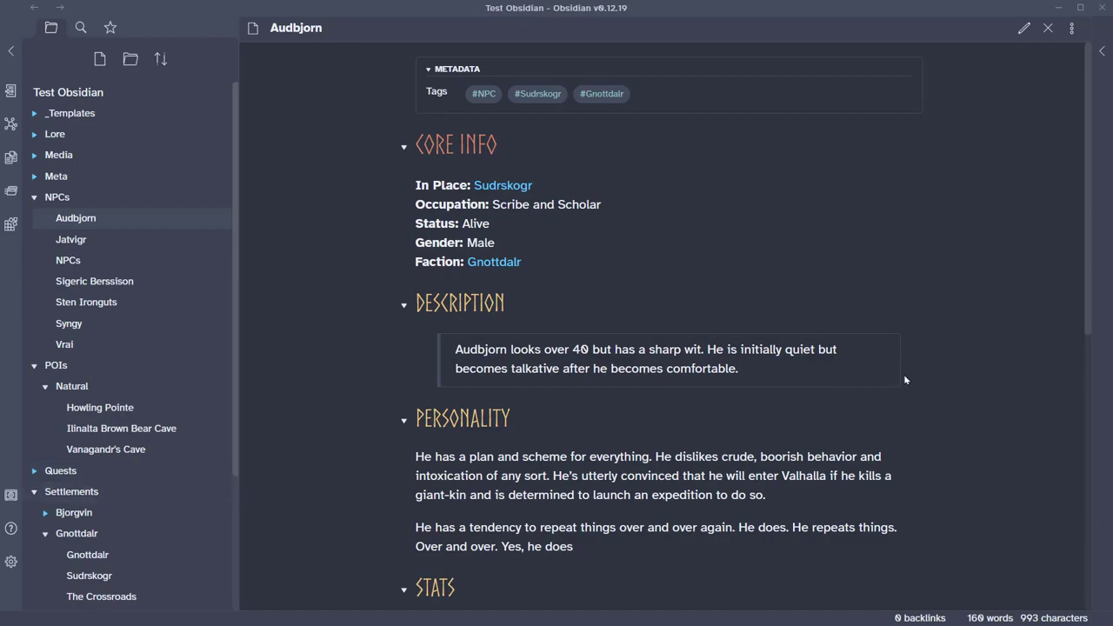
Inspect the Audbjorn note, checking its Sudrskogr link preview, the tags line in Markdown source, and the rendered GM Notes
mouse_move(507, 190)
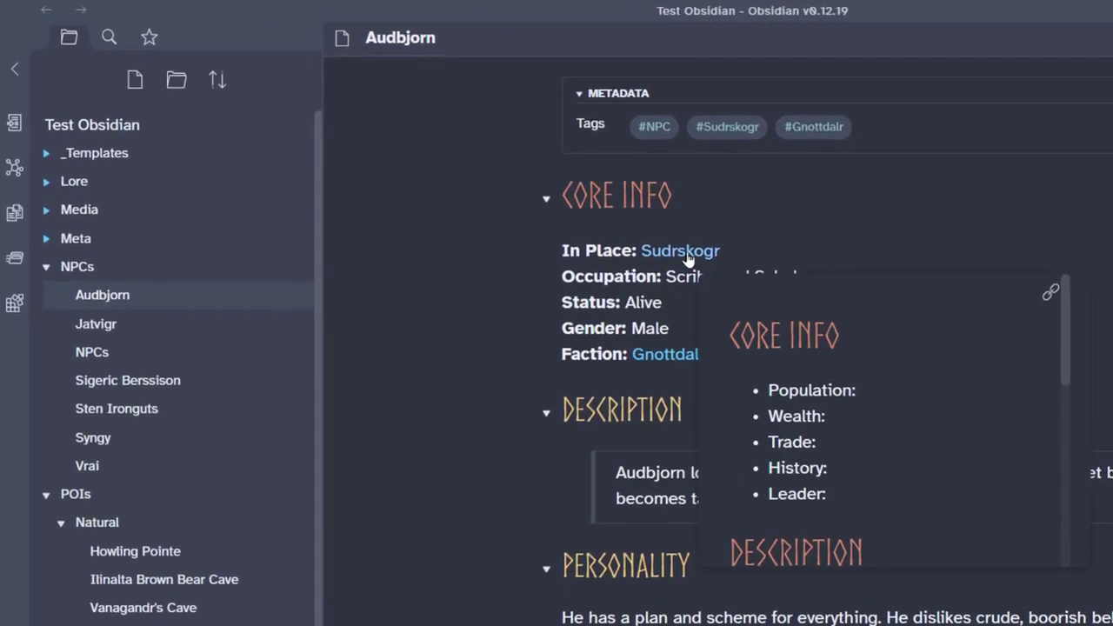
left_click(687, 254)
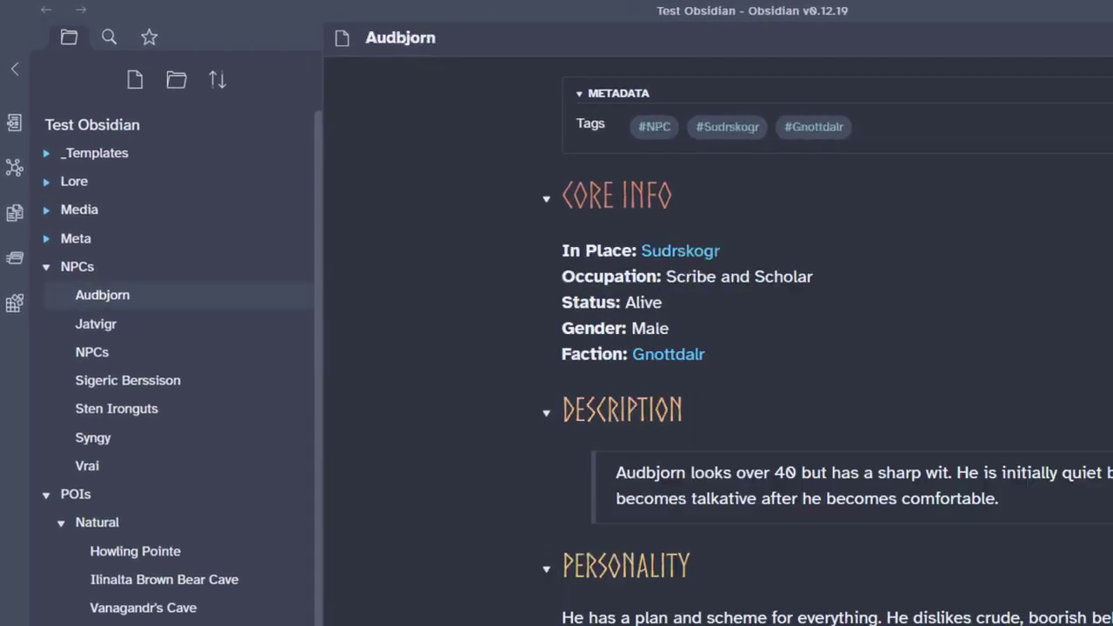
key("ctrl+e")
left_click_drag(575, 143, 923, 143)
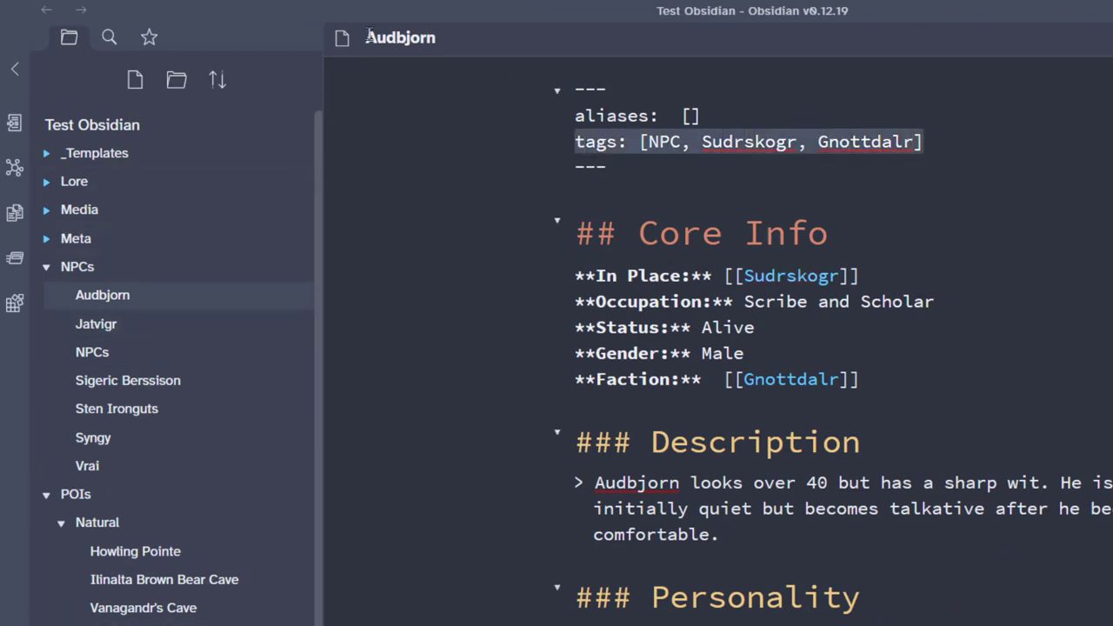
key("ctrl+e")
scroll(703, 424, "down", 10)
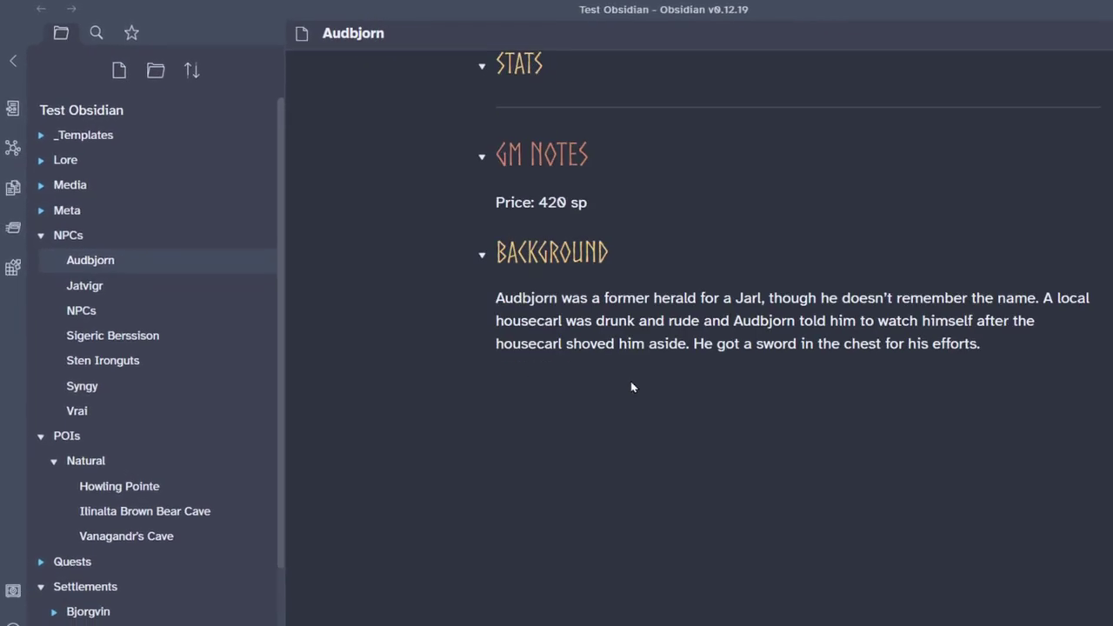
scroll(631, 373, "up", 10)
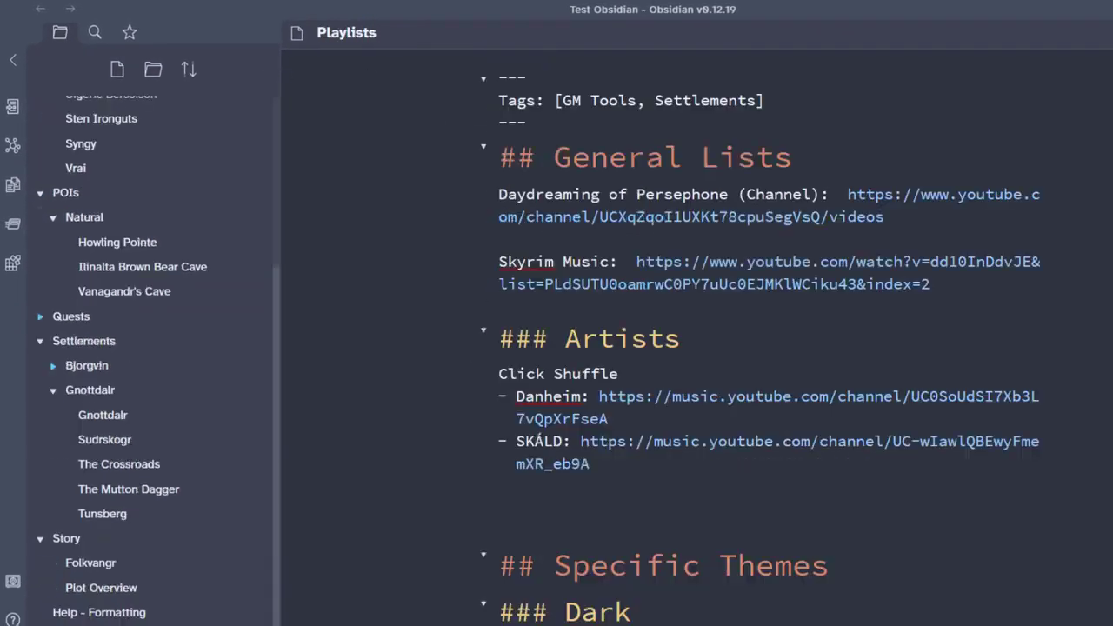
Show the Playlists note in preview mode and play the embedded Danheim video under the Dark heading
key("ctrl+e")
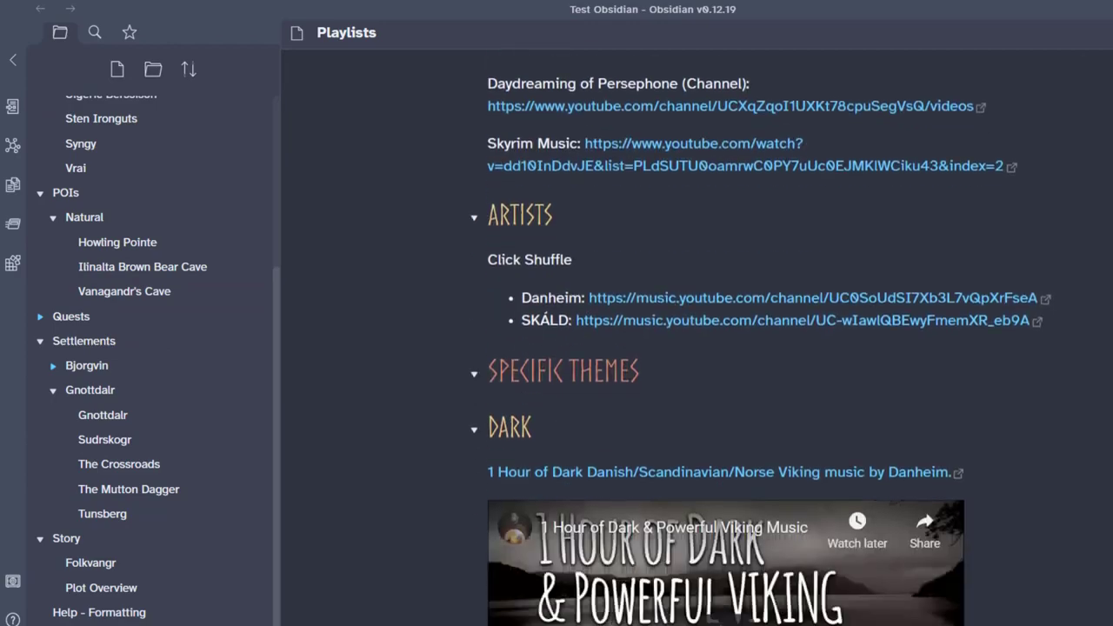
scroll(702, 348, "down", 1)
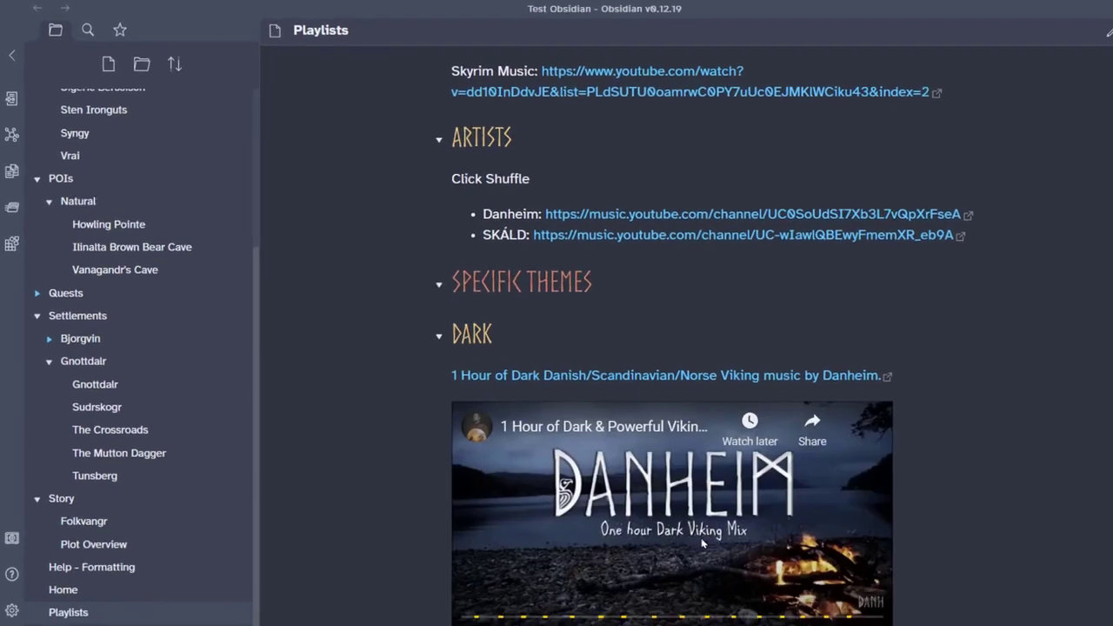
left_click(700, 537)
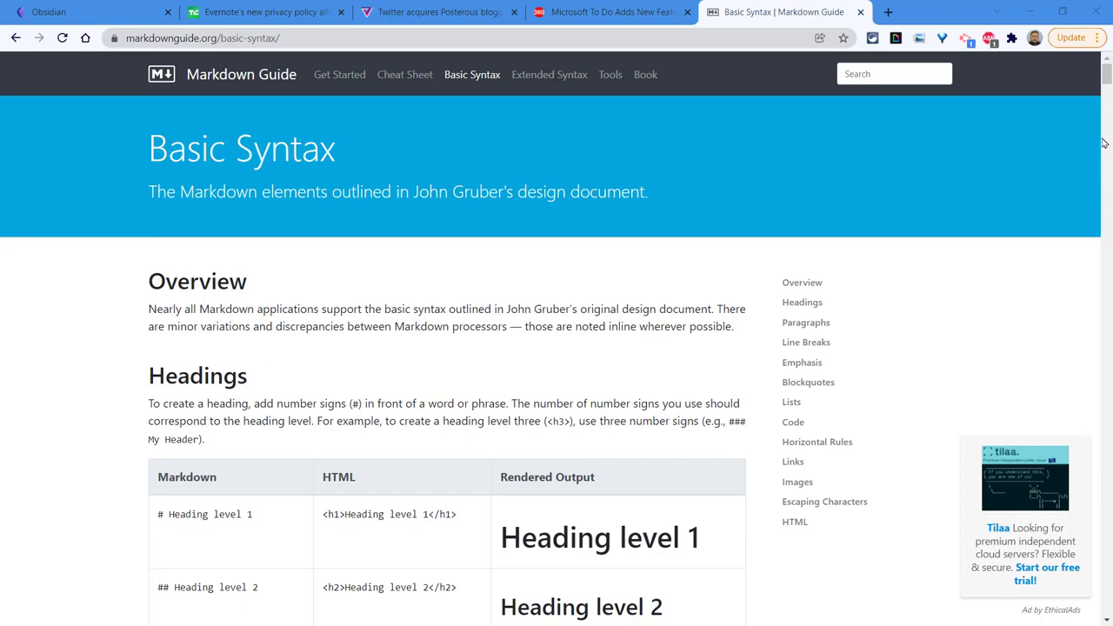
Check the Markdown Guide Basic Syntax page and its address, and return to the "markdown text" search results
mouse_move(1107, 79)
left_mouse_down()
mouse_move(1107, 152)
mouse_move(1106, 80)
left_mouse_up()
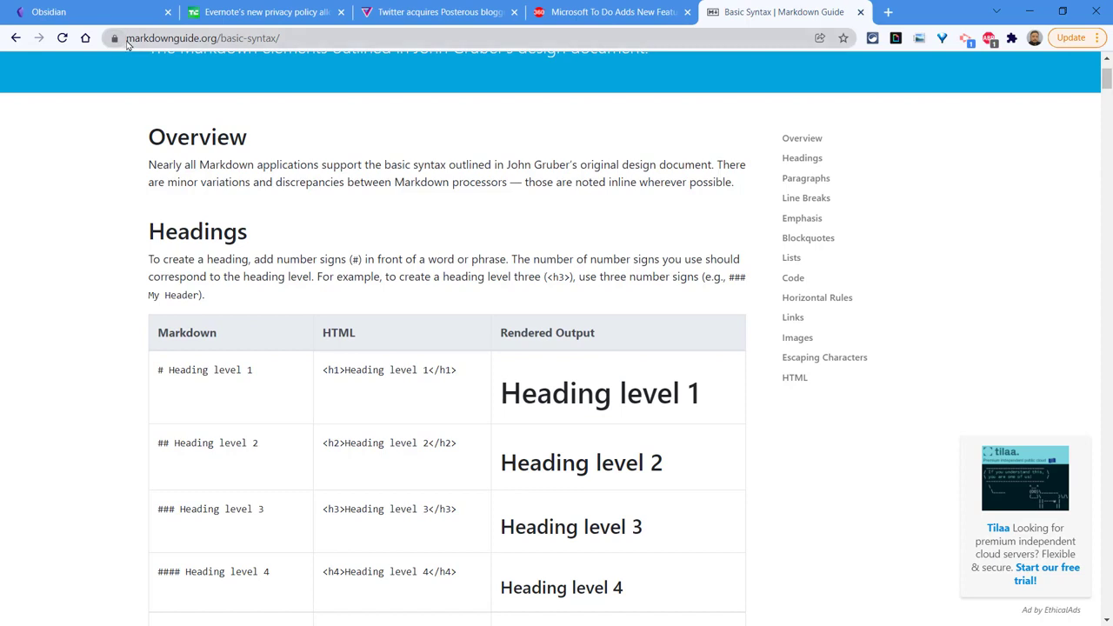
left_click_drag(128, 41, 306, 35)
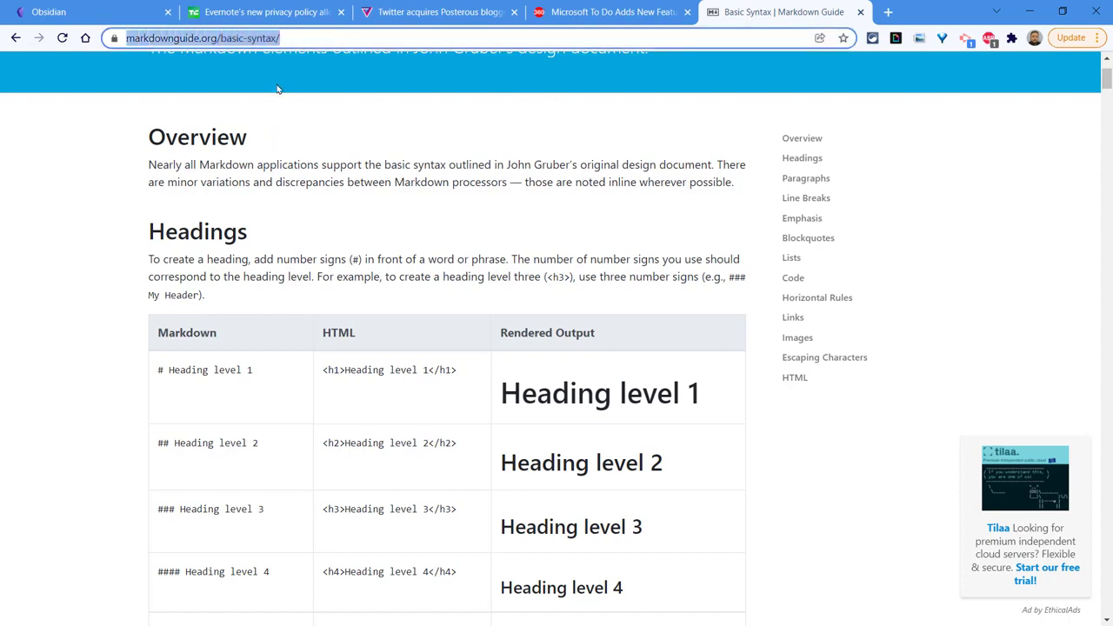
left_click(16, 38)
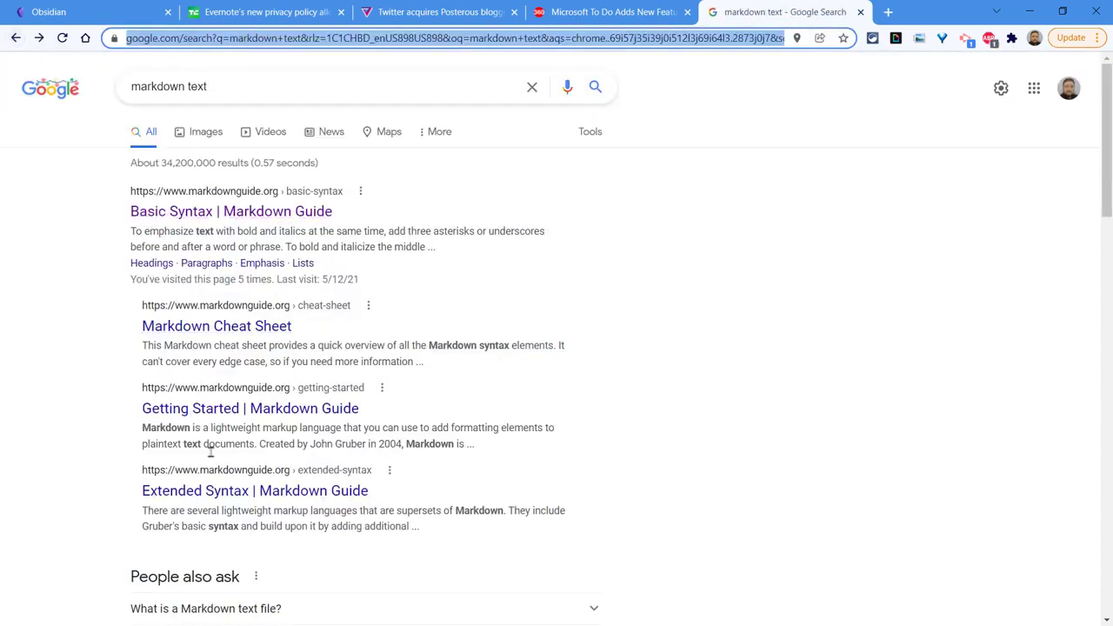
scroll(223, 502, "down", 4)
scroll(260, 465, "up", 4)
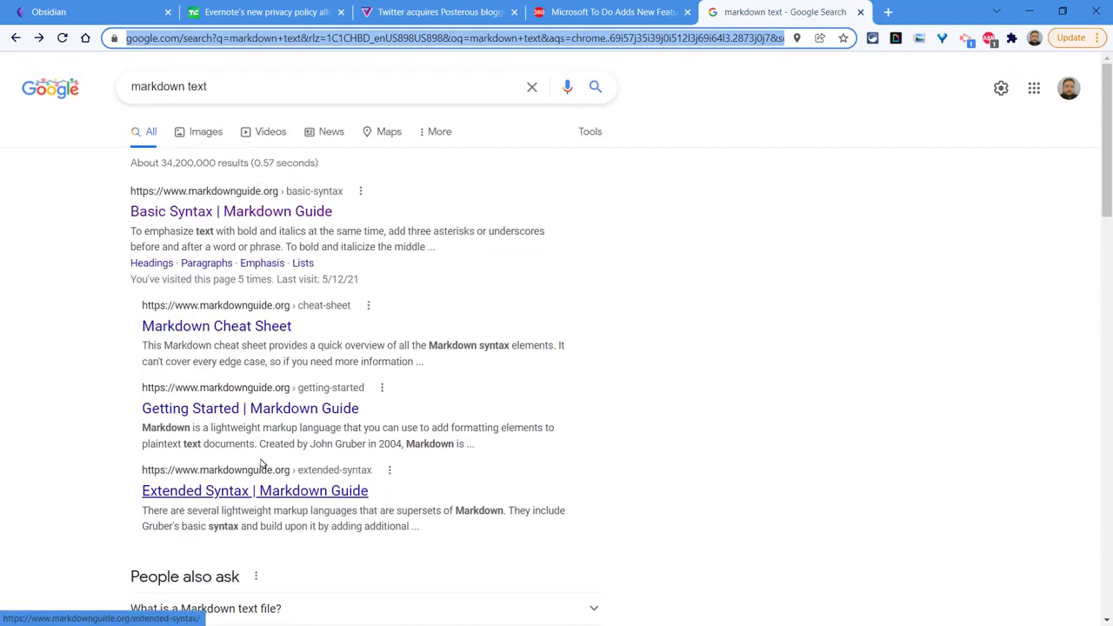
Open the Markdown Cheat Sheet search result and review its basic and extended syntax tables
left_click(248, 335)
scroll(348, 331, "down", 6)
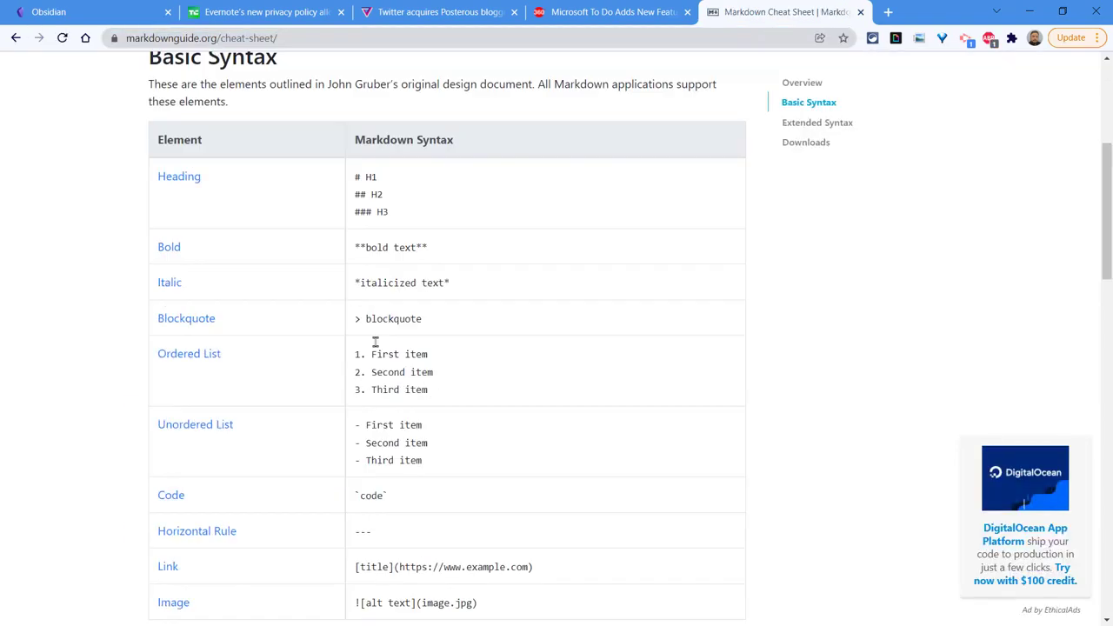
scroll(410, 290, "down", 9)
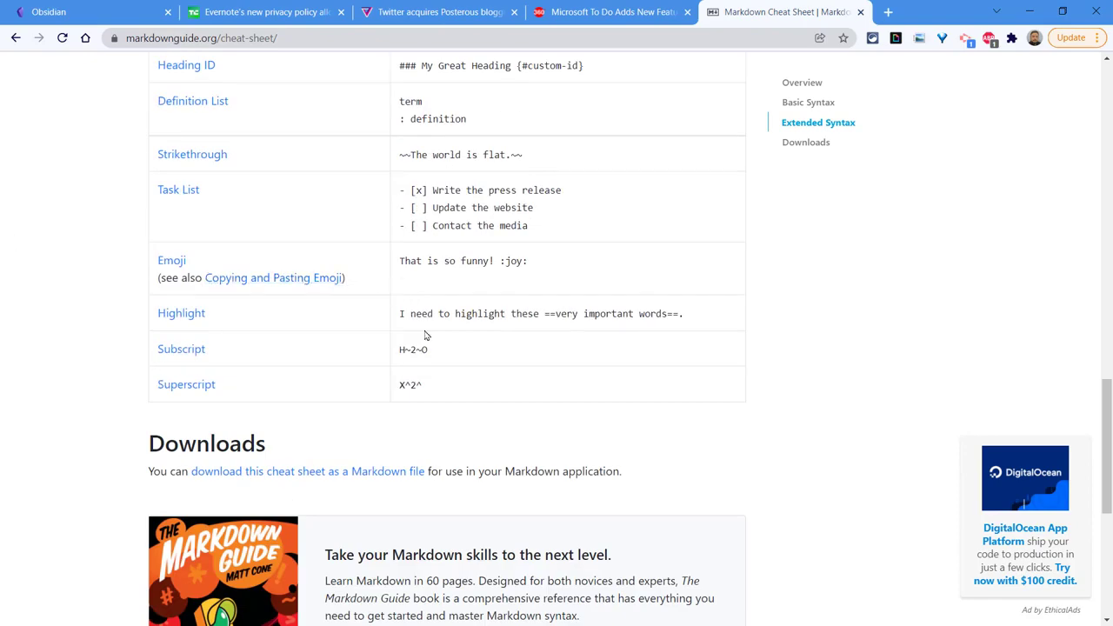
scroll(426, 336, "down", 5)
scroll(449, 336, "up", 17)
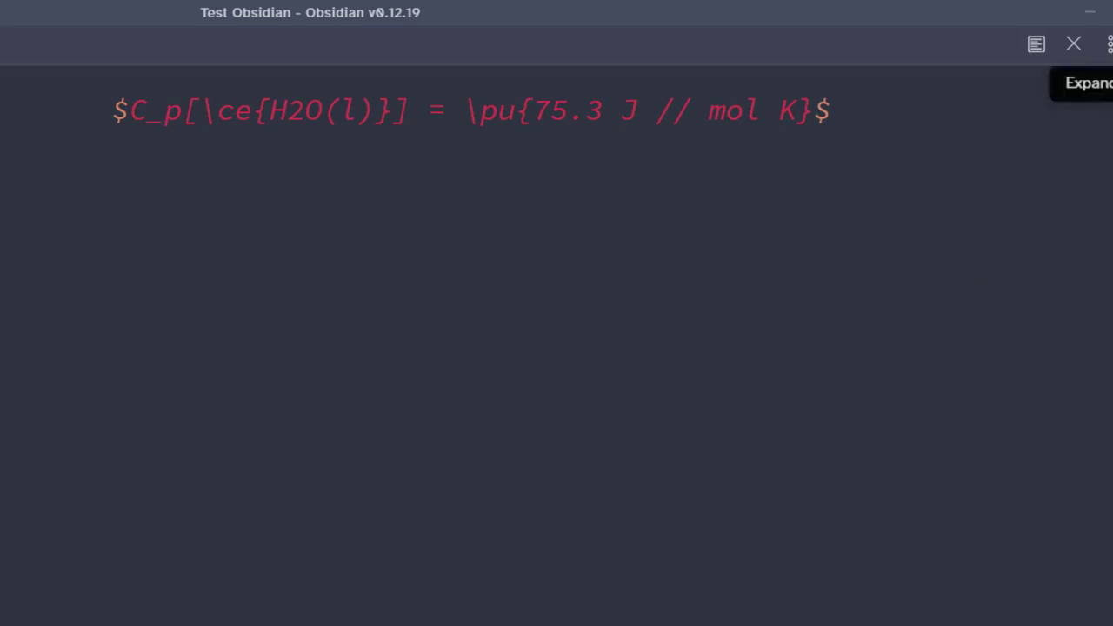
Toggle the note with the H2O heat-capacity formula between Markdown source and preview to compare them
left_click(1036, 48)
left_click(1036, 48)
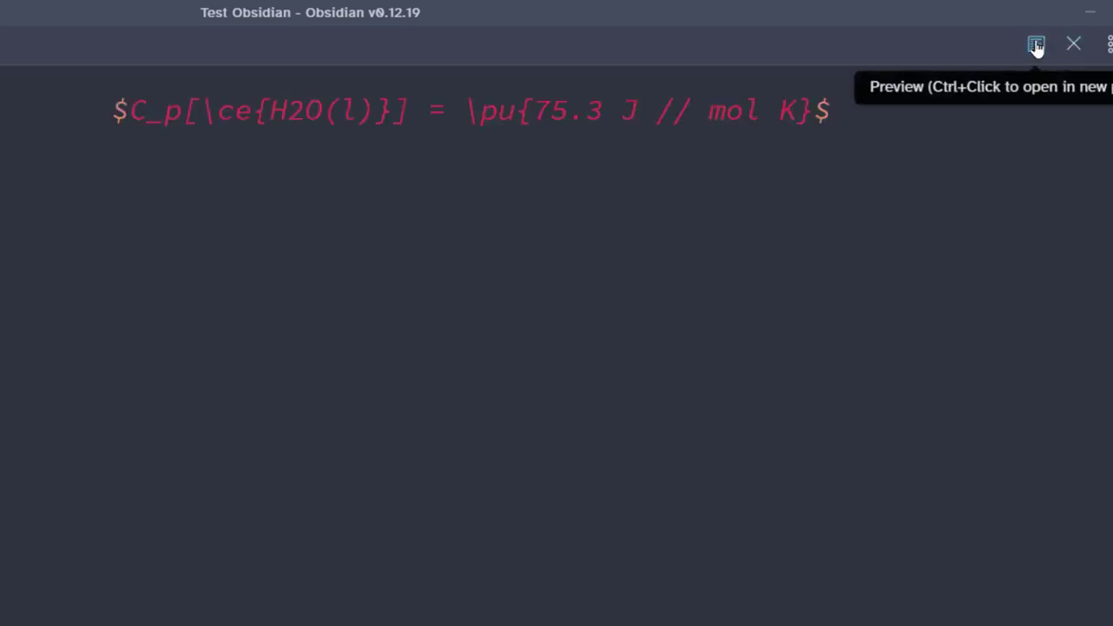
left_click(1036, 48)
left_click(1036, 48)
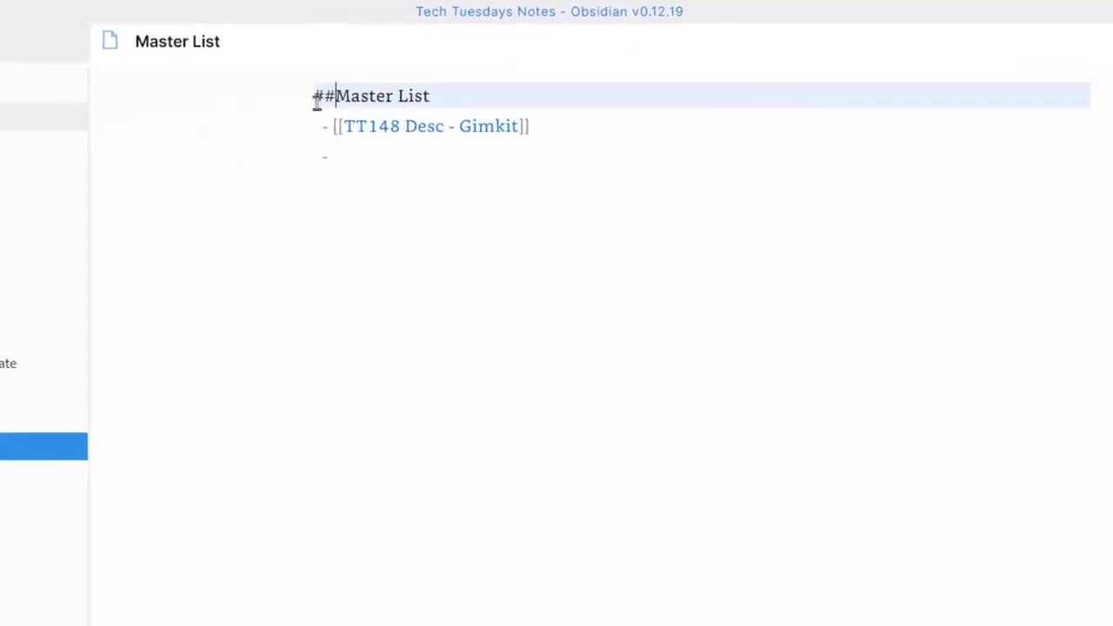
Make Master List a level-two heading and add a bulleted link to TT148 Script - Gimkit below the TT148 Desc - Gimkit link
key("Down")
key("Down")
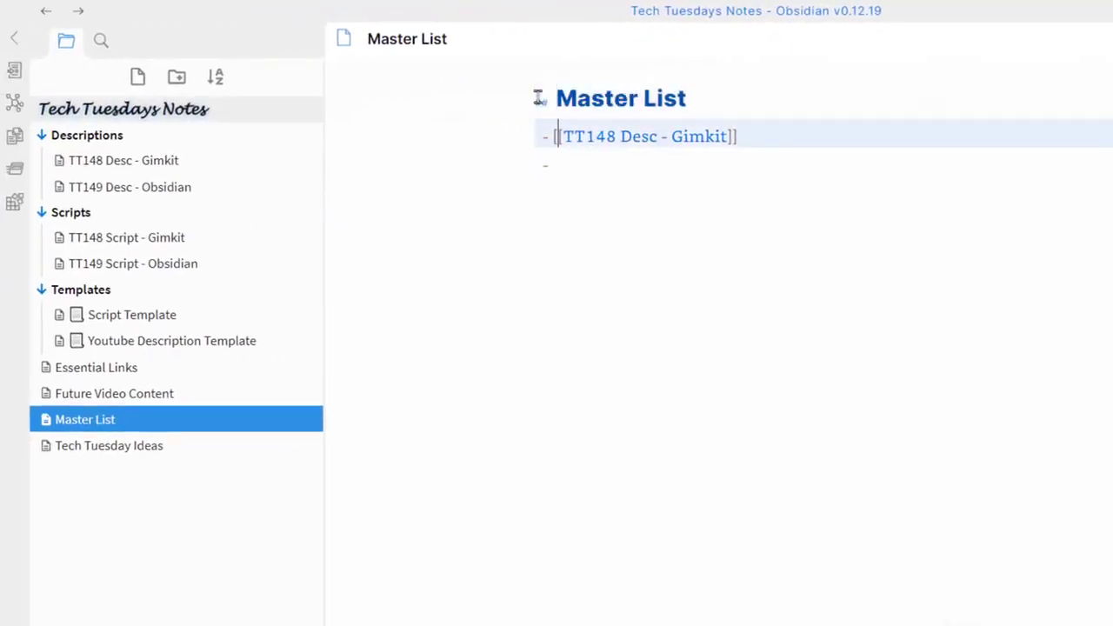
type("[[TT148 Script -  Gimkit")
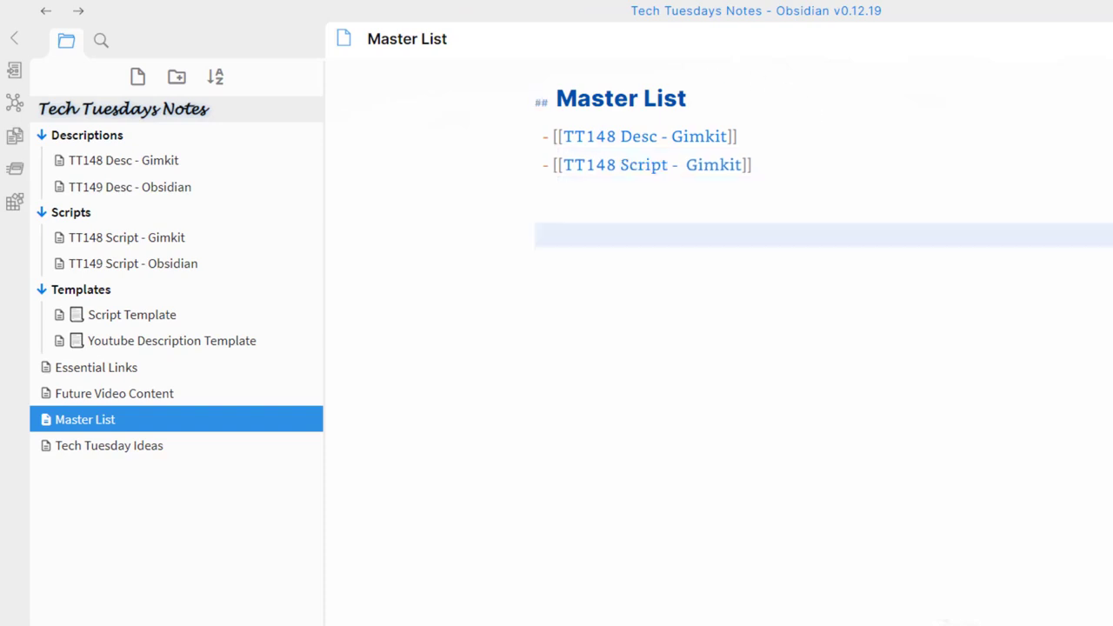
Preview the Master List note and follow its links to TT148 Desc - Gimkit and TT148 Script - Gimkit
key("ctrl+e")
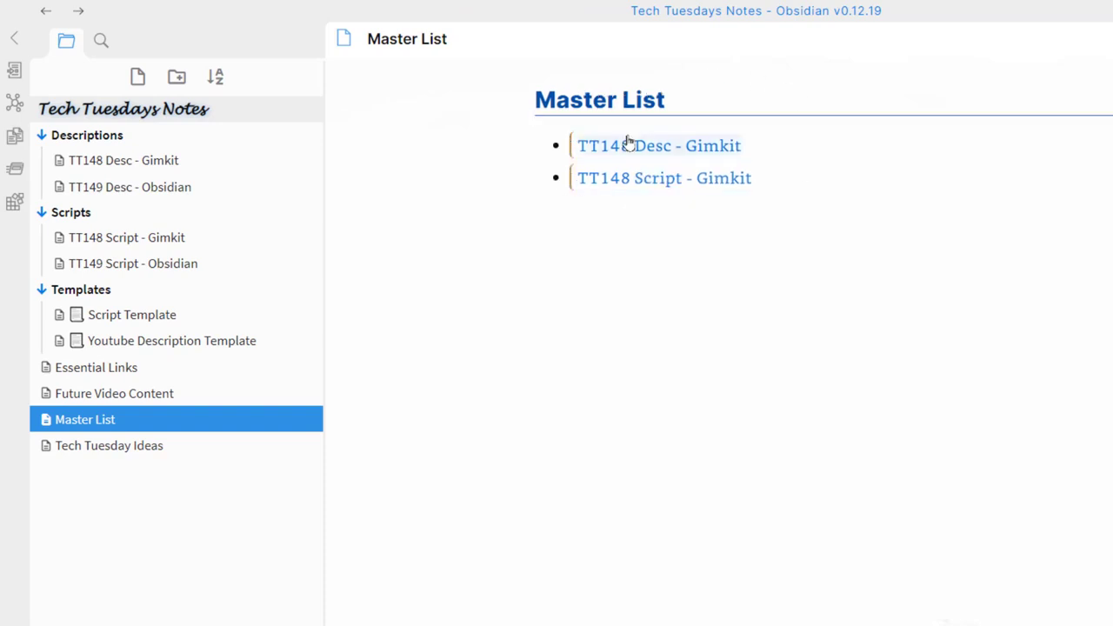
left_click(711, 161)
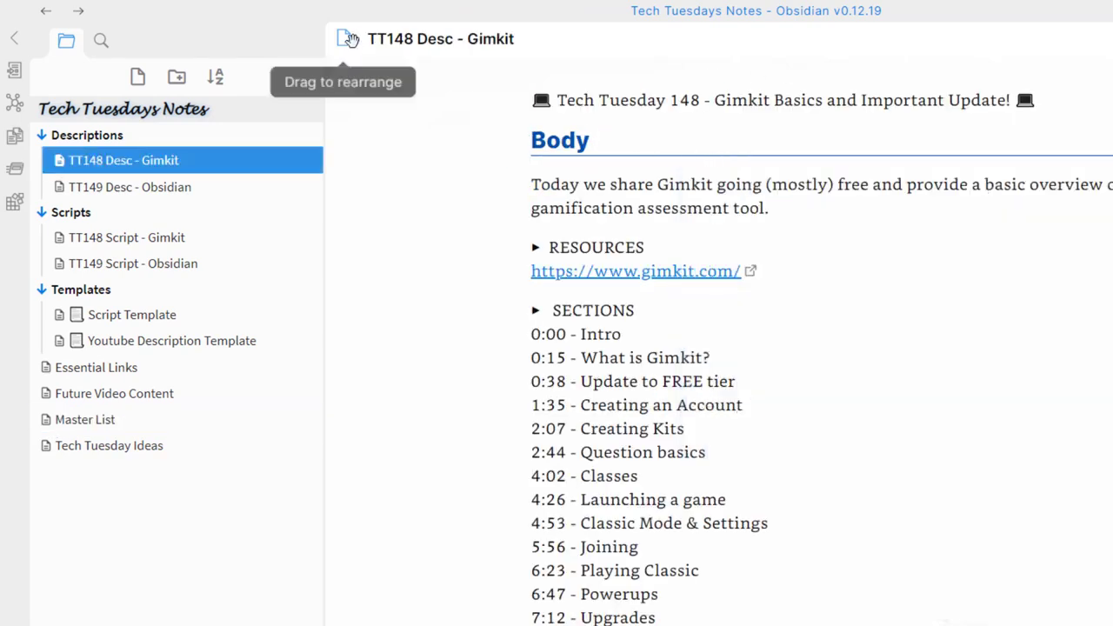
left_click(45, 10)
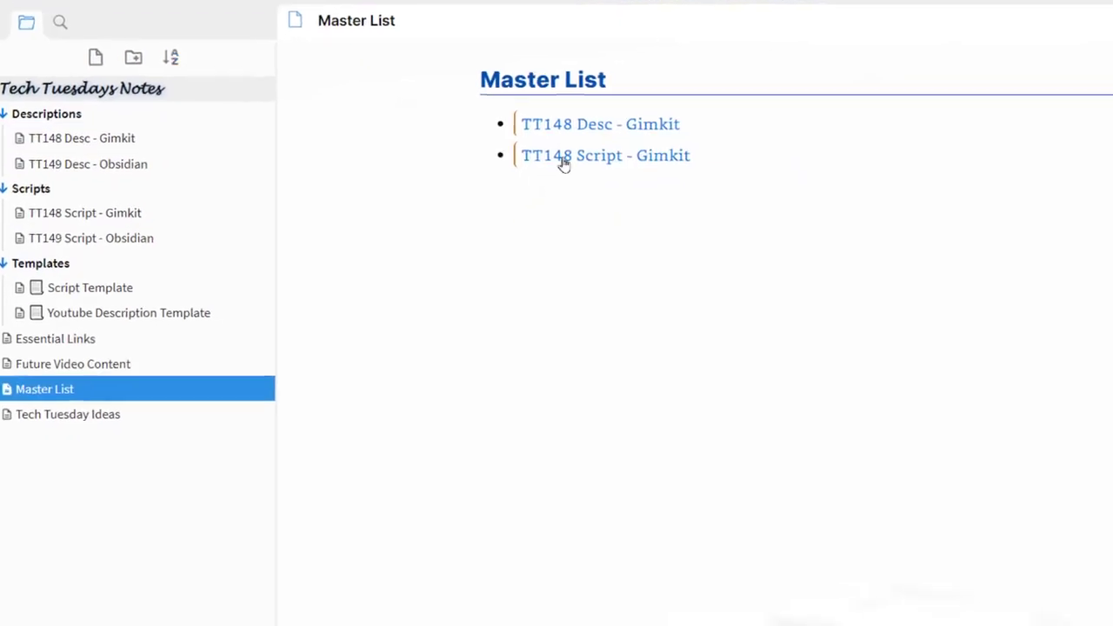
left_click(563, 157)
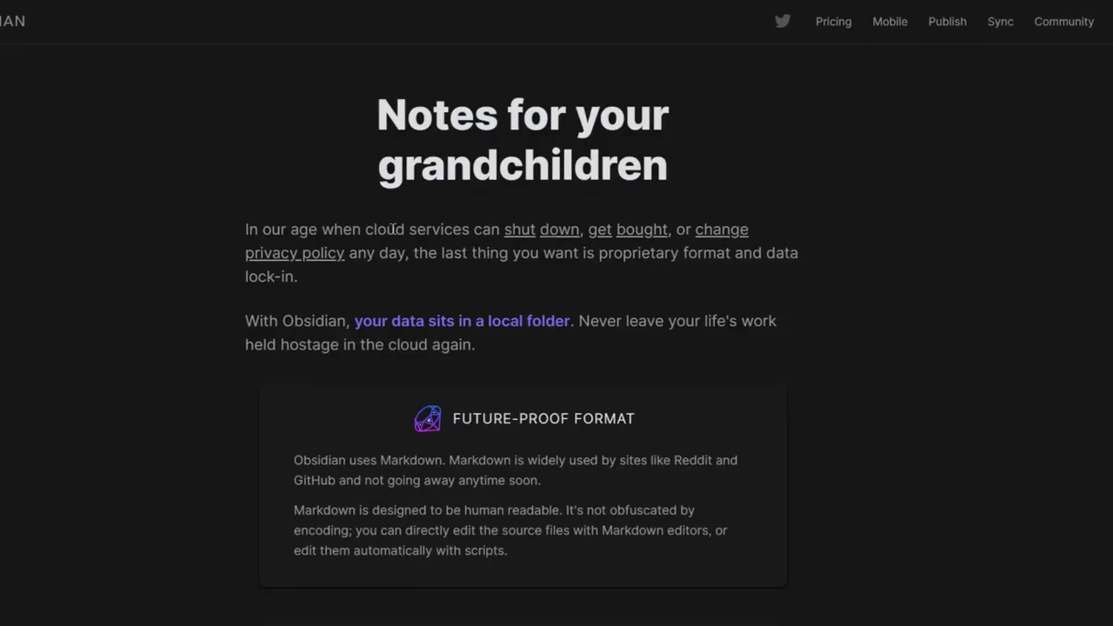
Read the "Notes for your grandchildren" section and the data ownership feature cards on the Obsidian website
left_click_drag(393, 229, 732, 254)
scroll(701, 313, "down", 5)
scroll(703, 306, "down", 18)
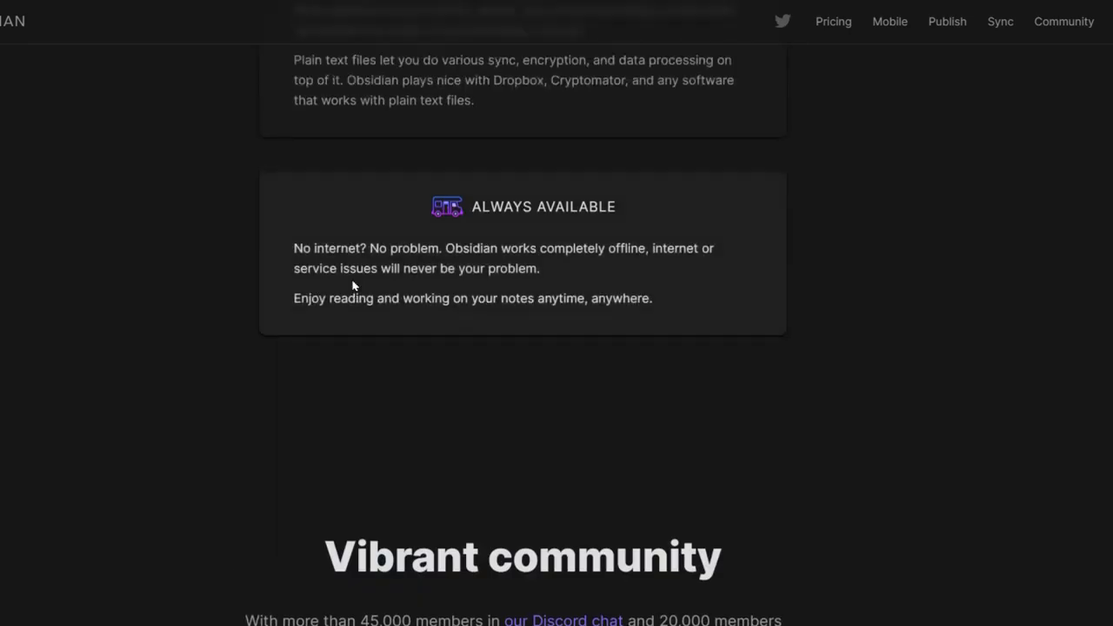
scroll(353, 281, "down", 15)
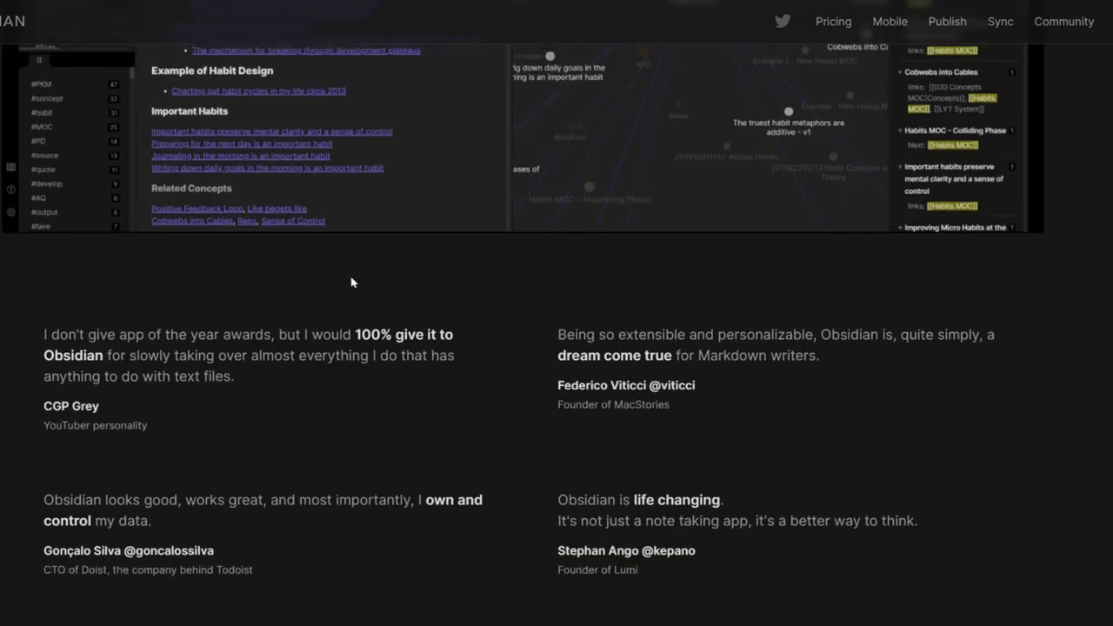
scroll(353, 282, "up", 10)
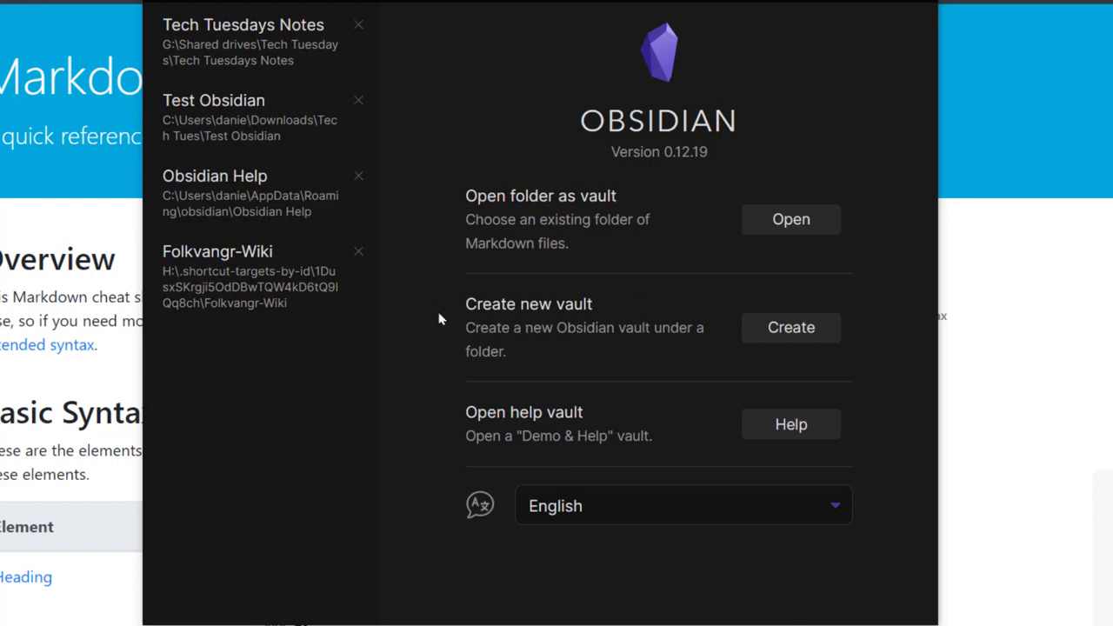
Set up a new vault named Testing and choose the Tech Tues folder in Downloads as its location
left_click(826, 335)
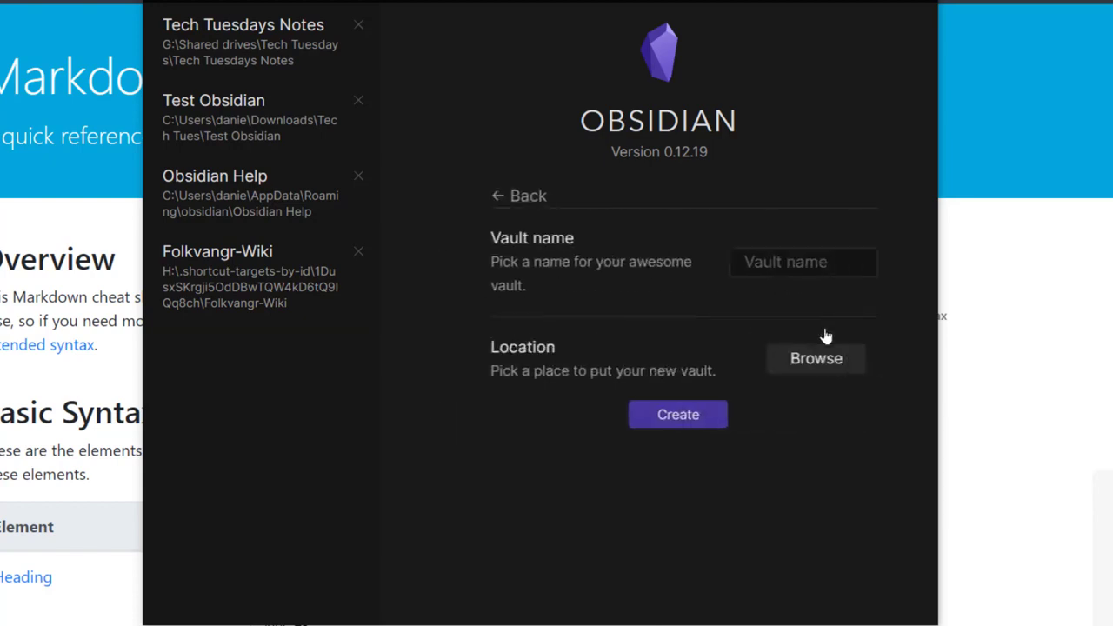
left_click(769, 262)
type("Test")
type("ing")
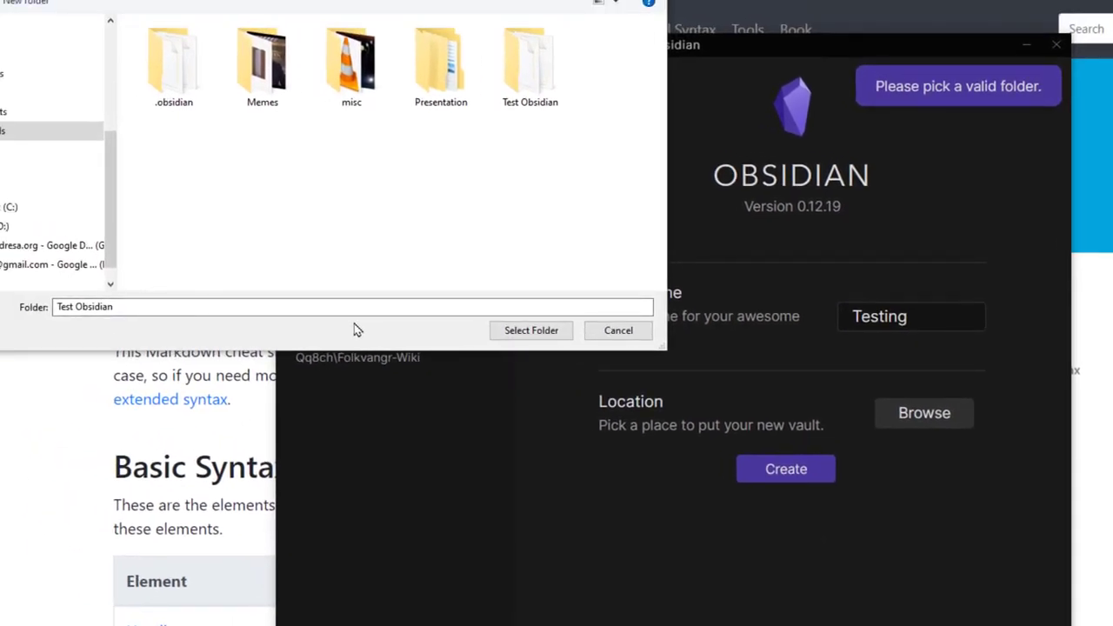
left_click_drag(213, 308, 1, 309)
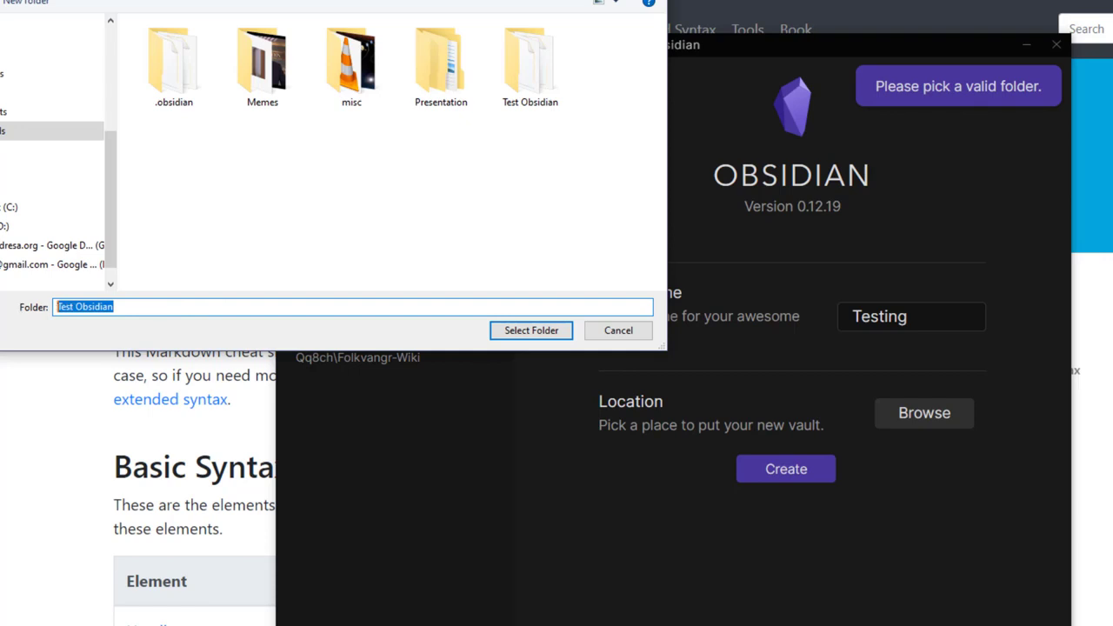
key("BackSpace")
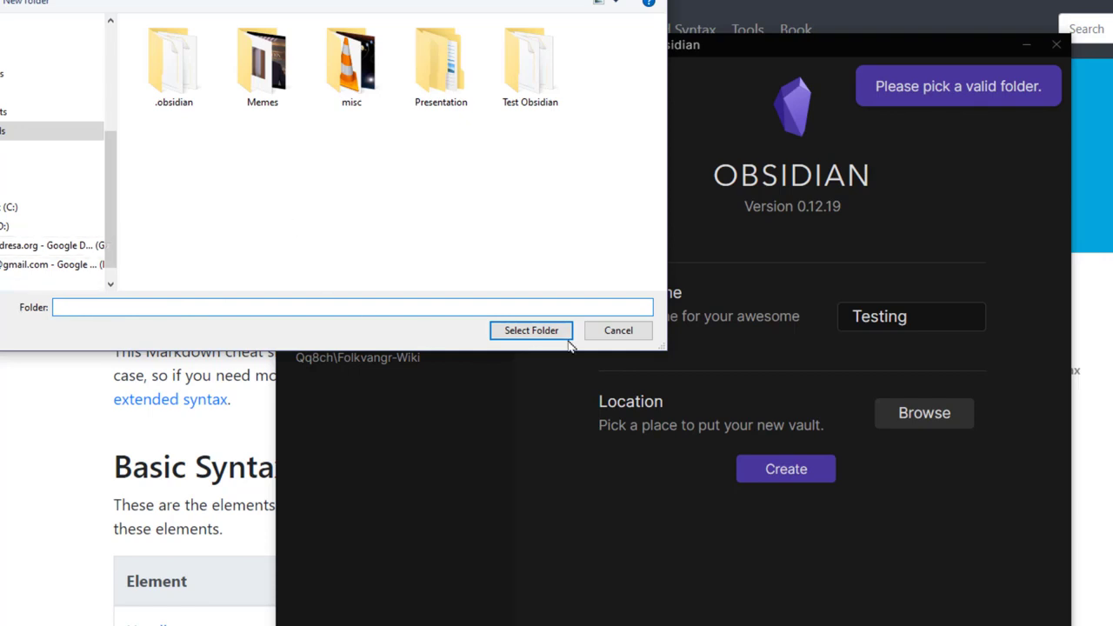
left_click(539, 334)
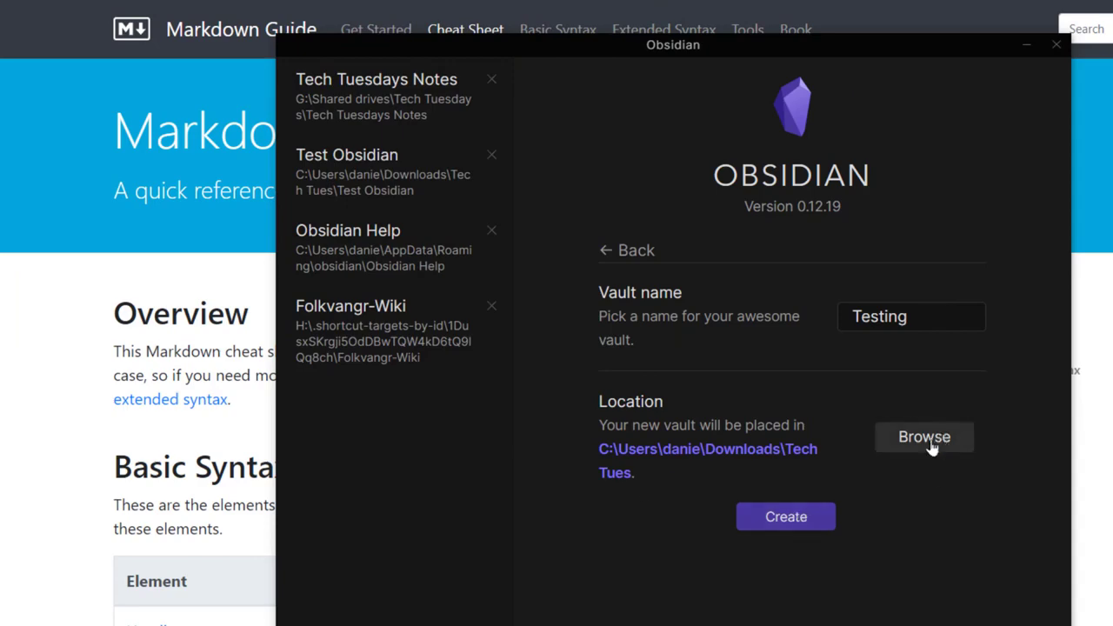
Create the Testing vault and check the list of available vaults
left_click(790, 524)
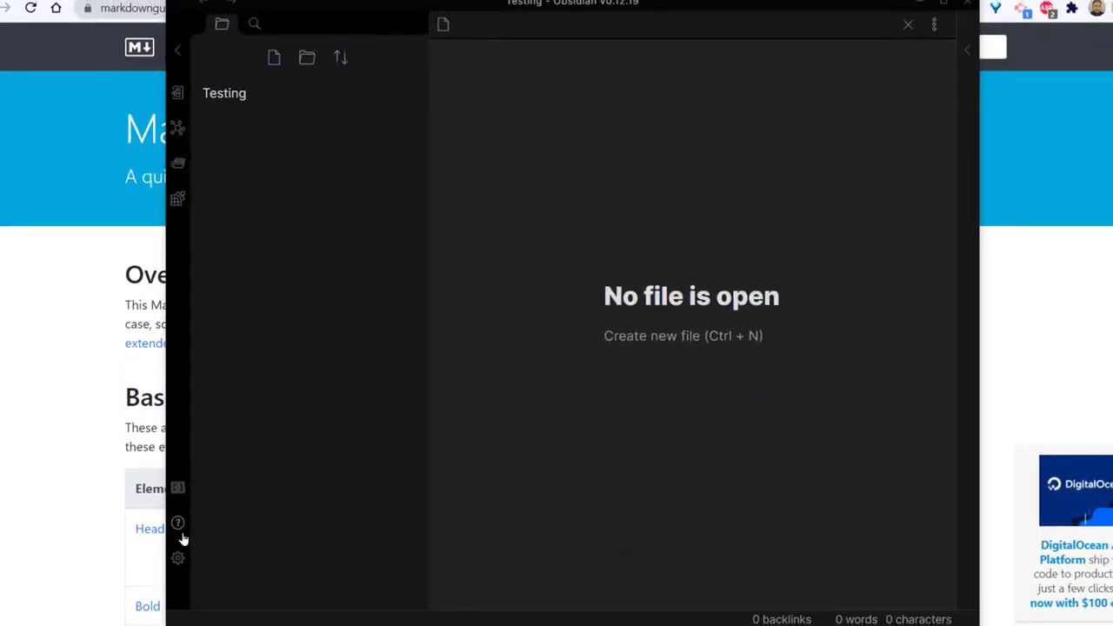
left_click(178, 489)
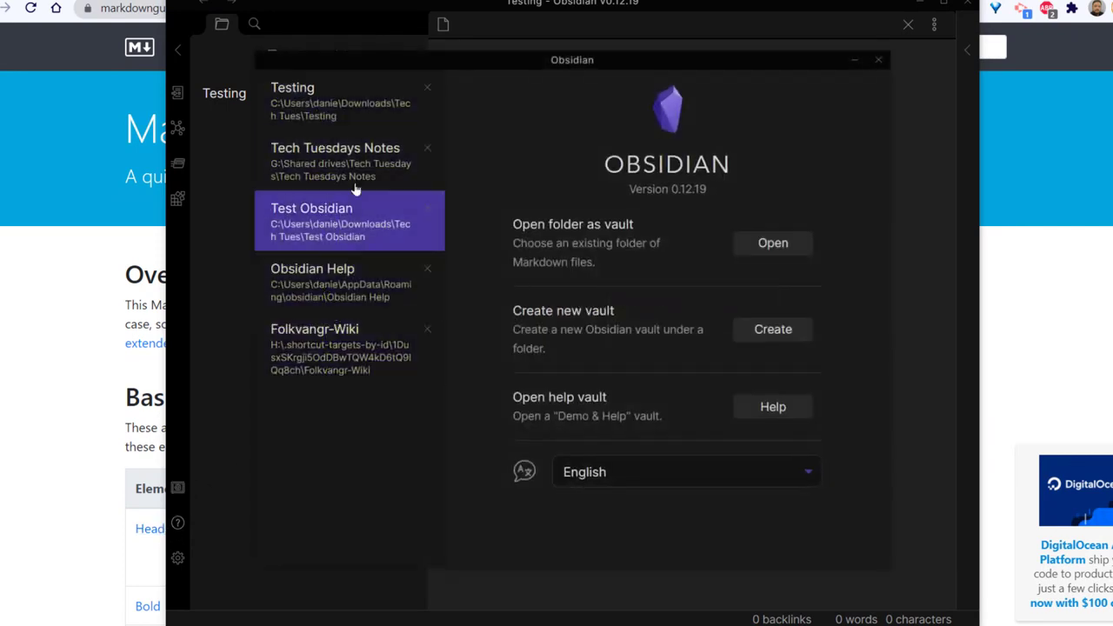
left_click(879, 61)
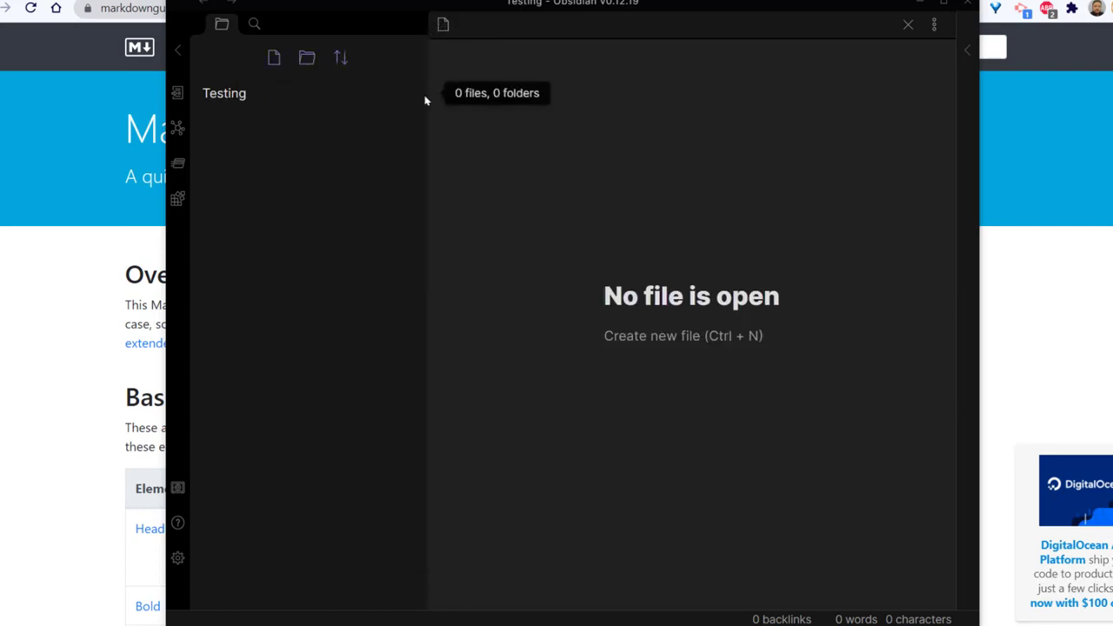
Browse the Tech Tuesdays Notes folder in File Explorer to see its Markdown files, and return to the Tech Tuesdays folder
key("alt+Tab")
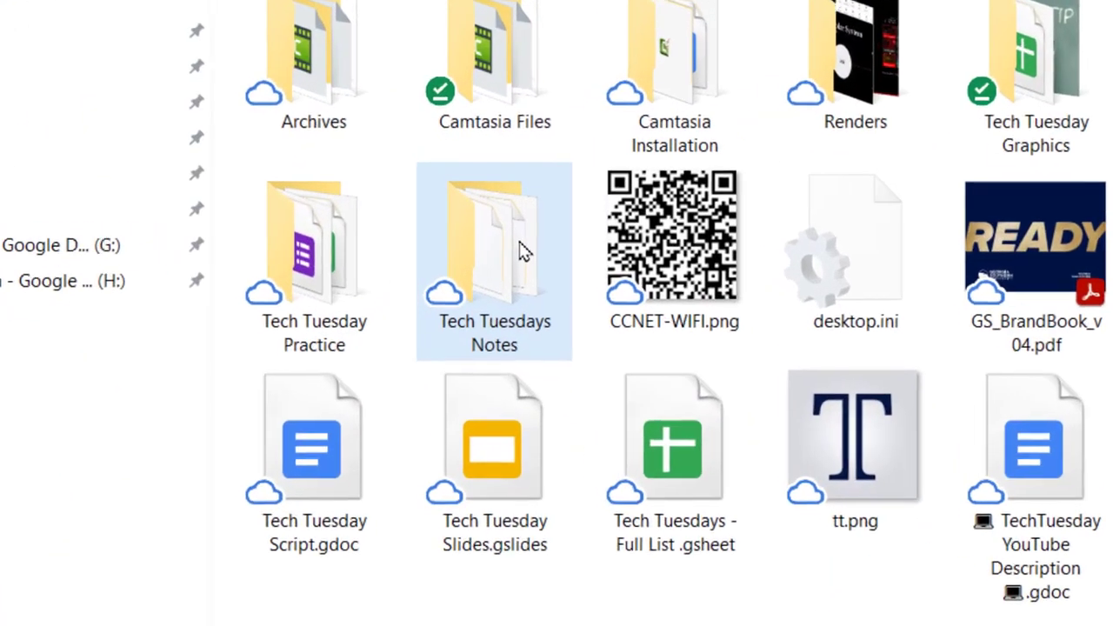
double_click(522, 250)
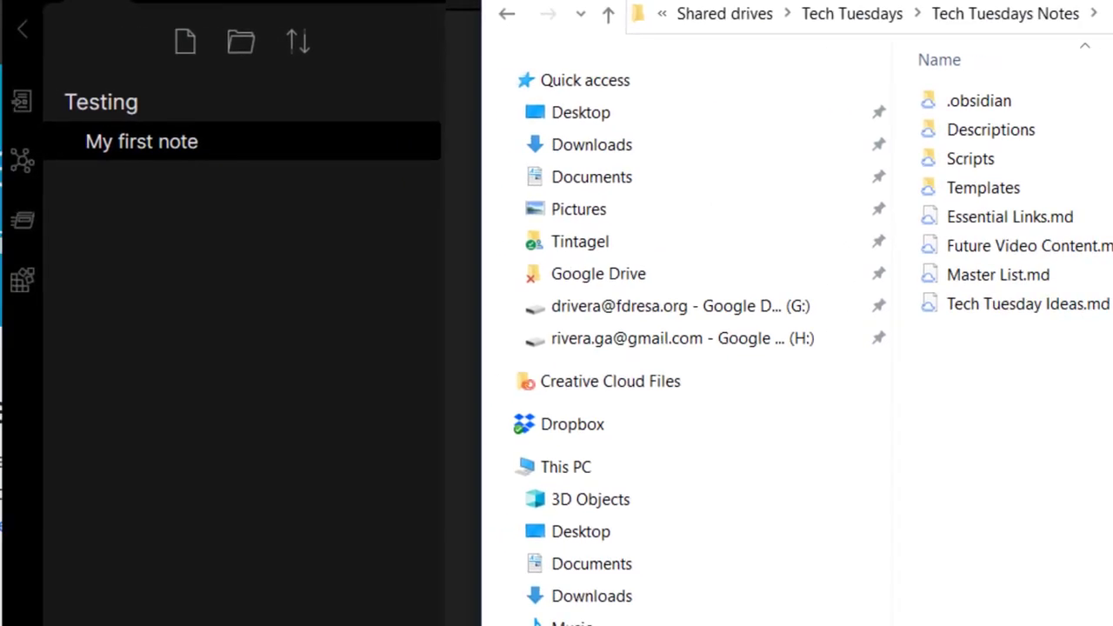
key("alt+Tab")
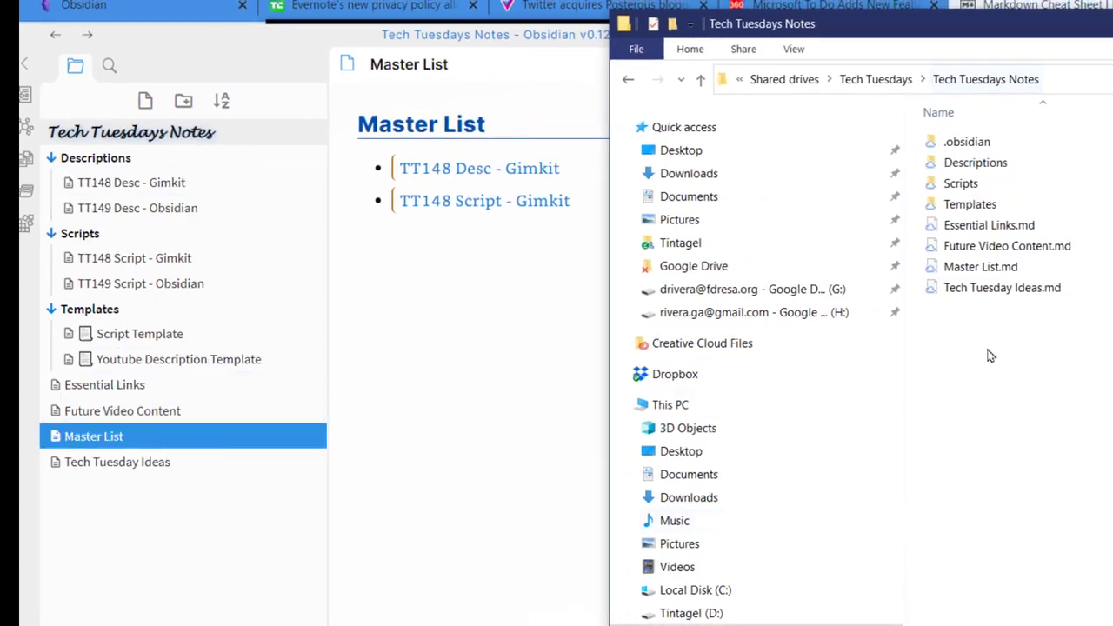
left_click(876, 79)
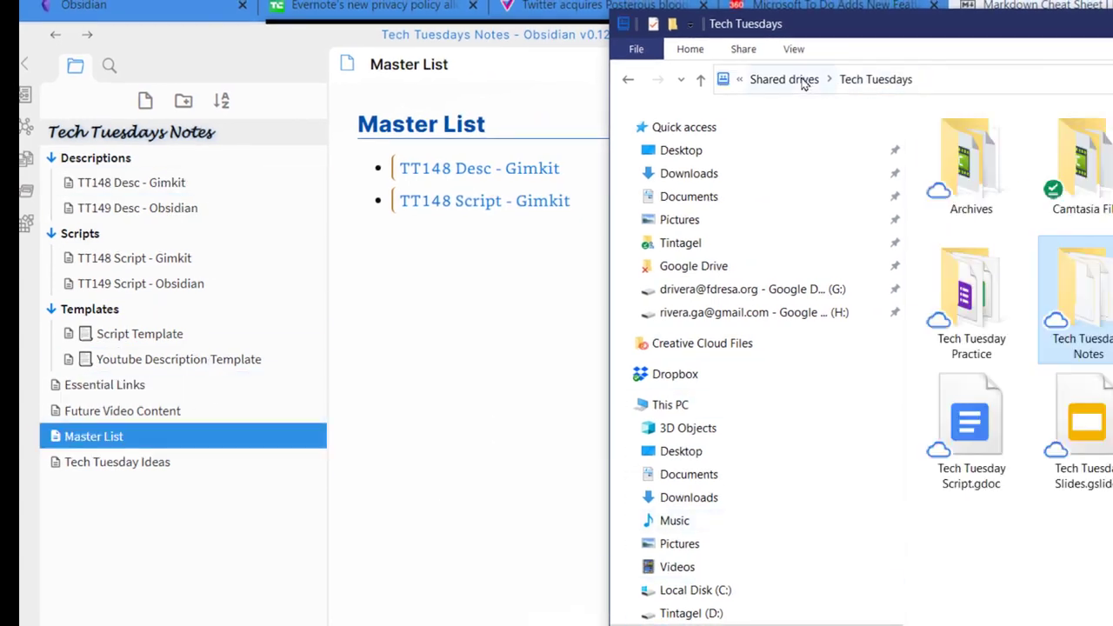
left_click(795, 79)
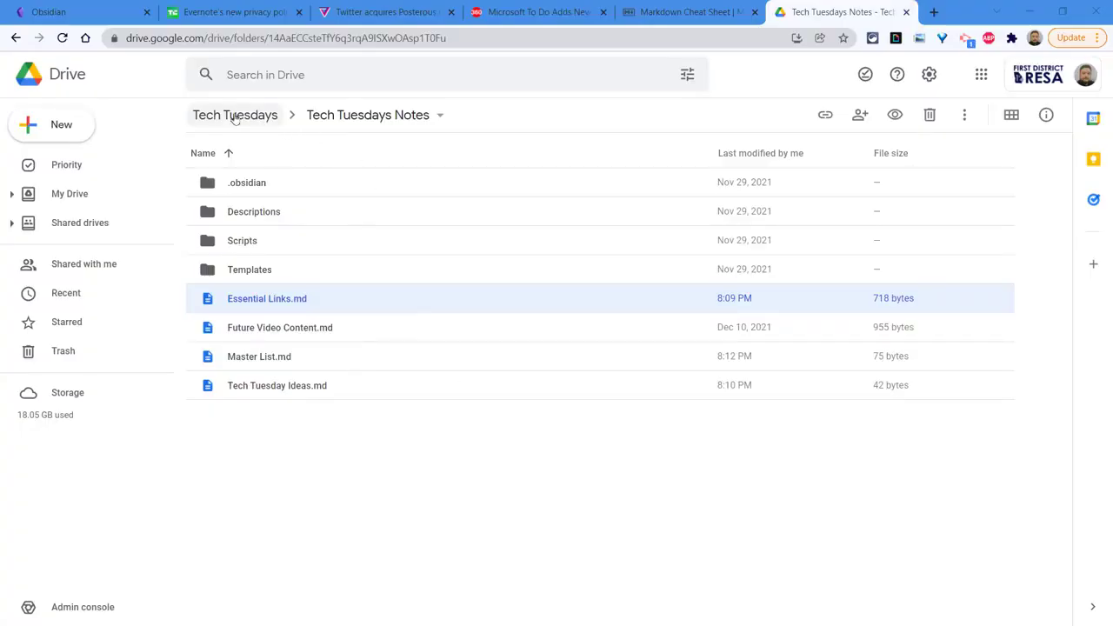
Preview Future Video Content.md from the Tech Tuesdays Notes folder in Google Drive and read through its contents
double_click(281, 338)
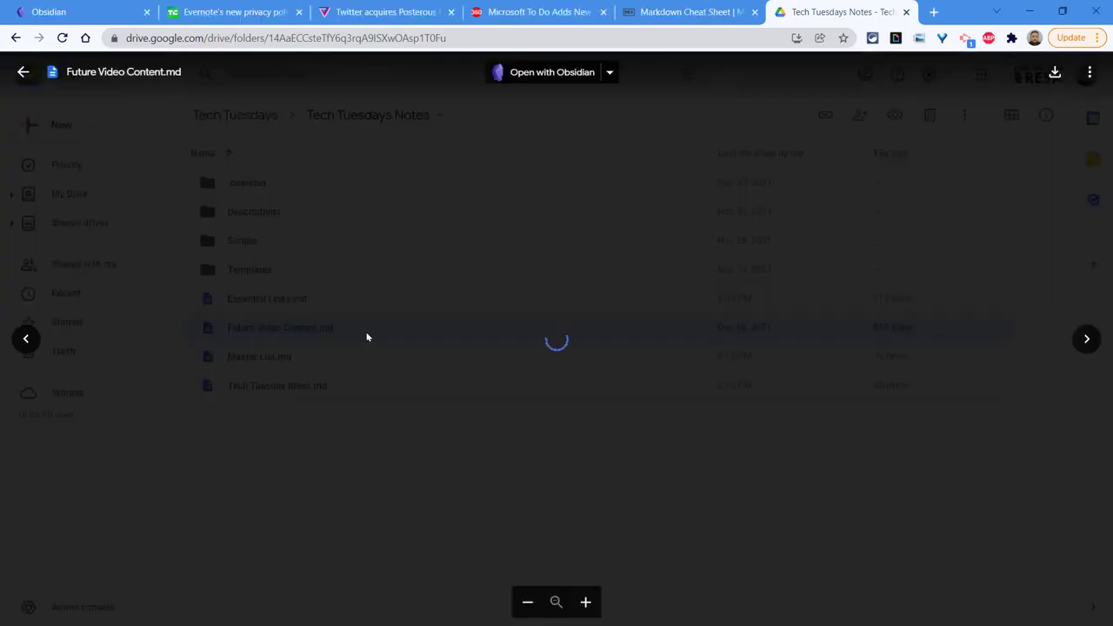
scroll(310, 405, "down", 5)
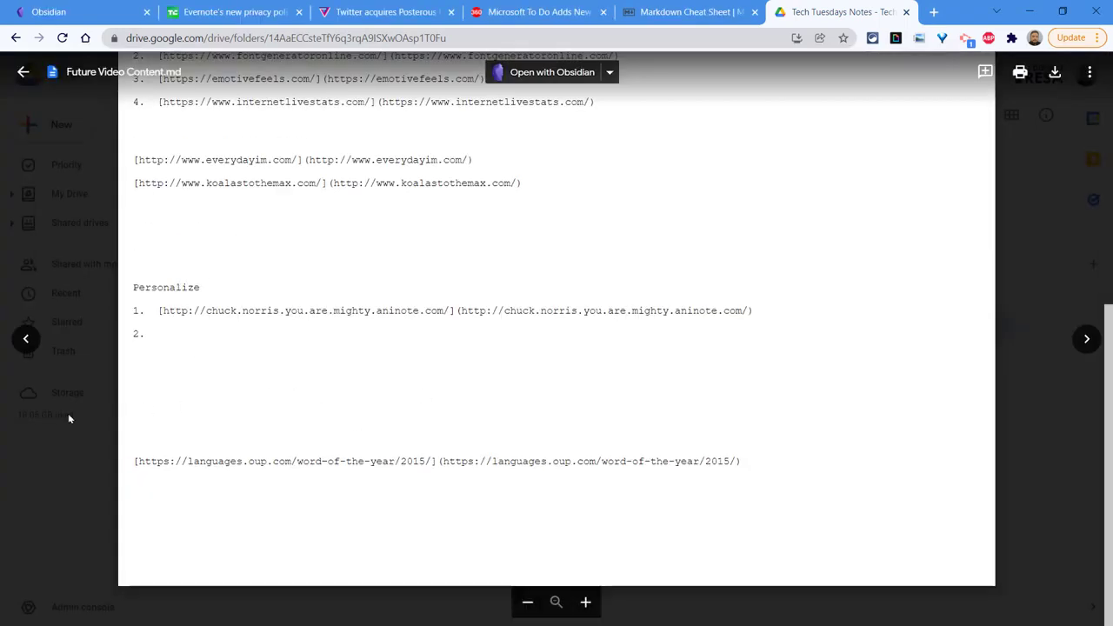
key("Left")
key("Escape")
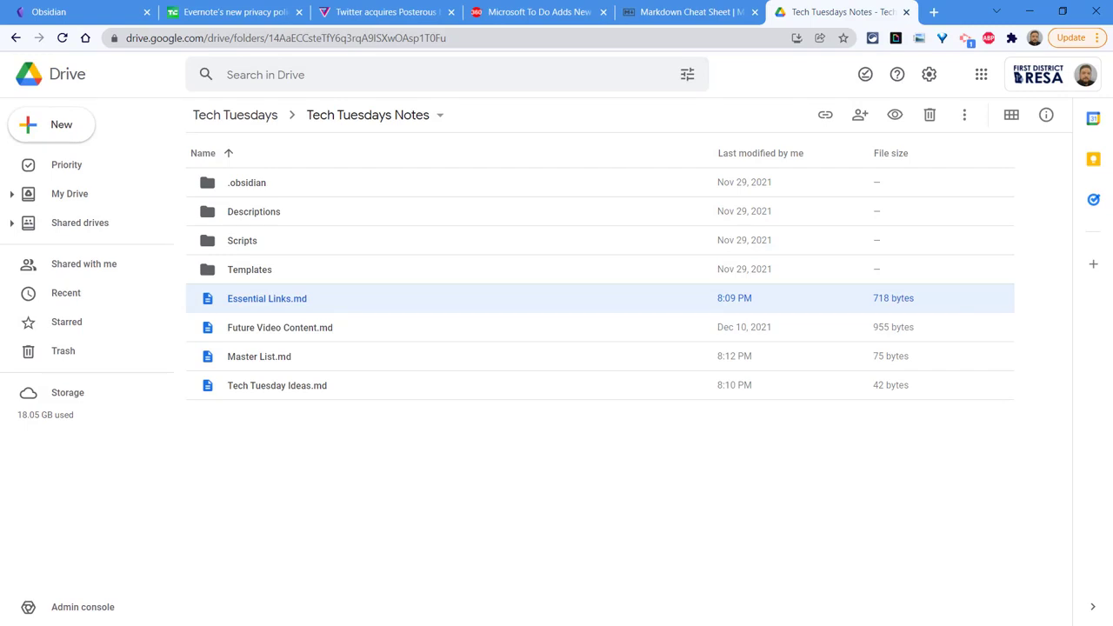
Switch to the Testing vault in Obsidian and create a note titled WOO! containing the line "Basics"
key("alt+Tab")
key("alt+Tab")
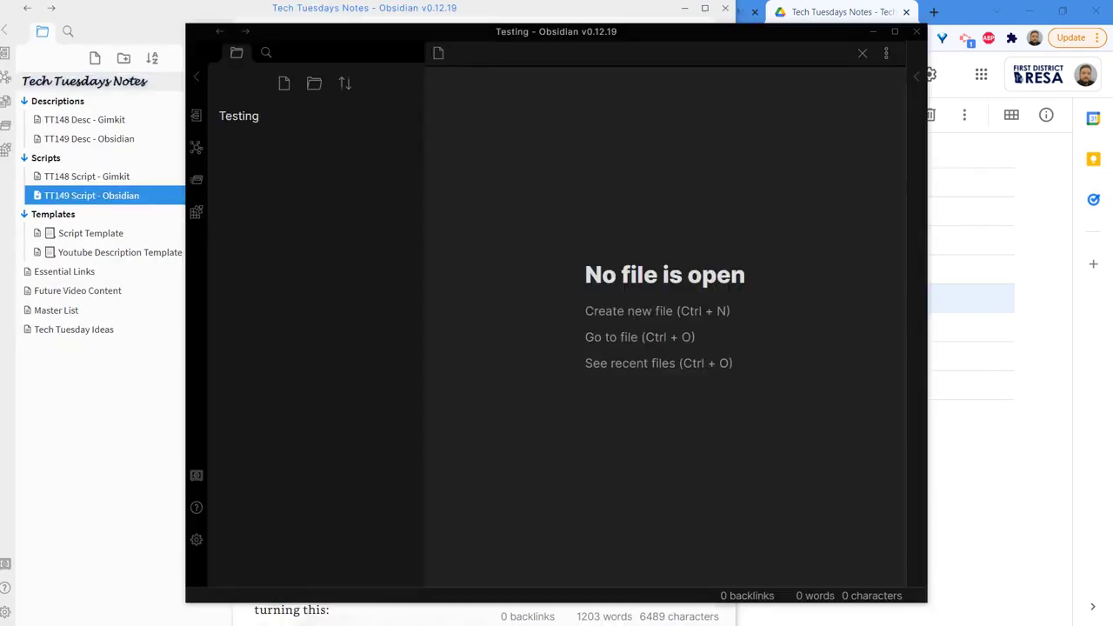
double_click(639, 35)
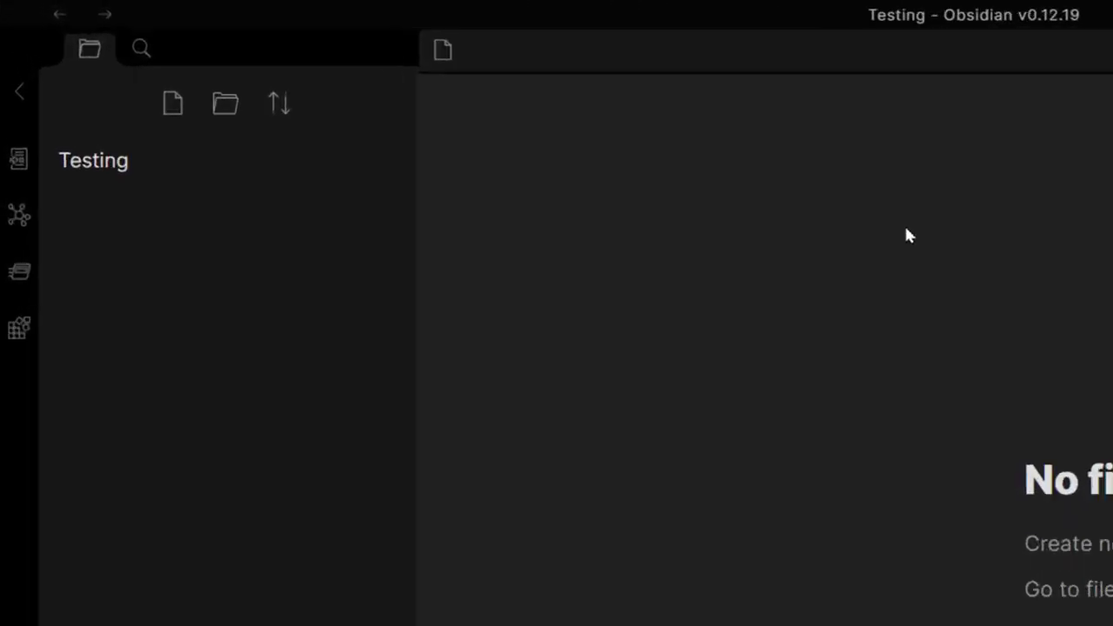
left_click(224, 137)
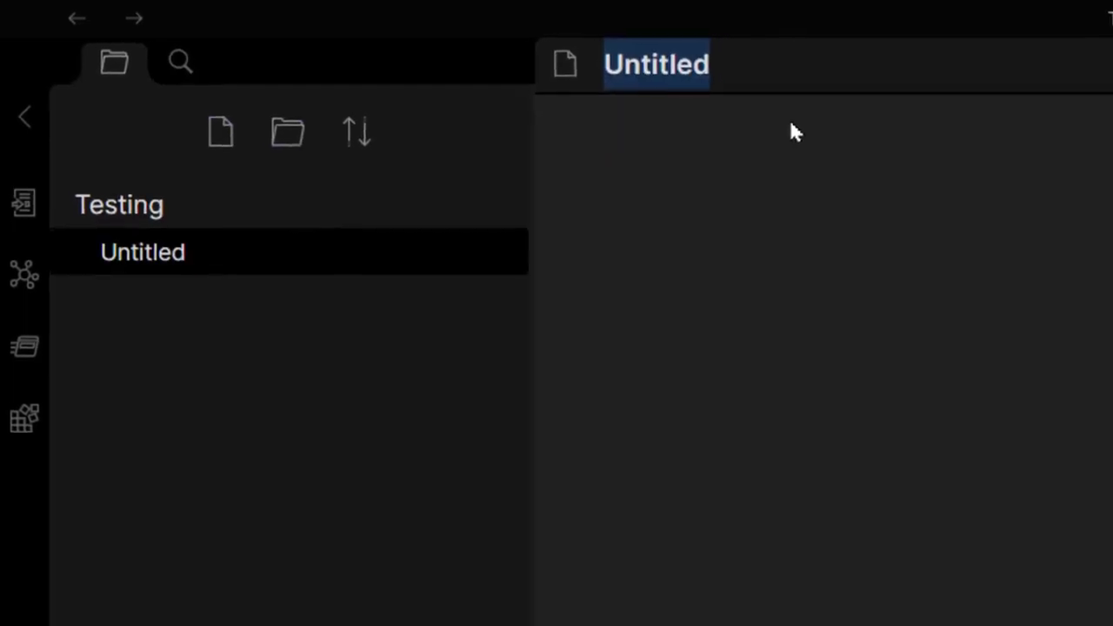
type("WOO!")
key("Return")
type("Basics")
key("Return")
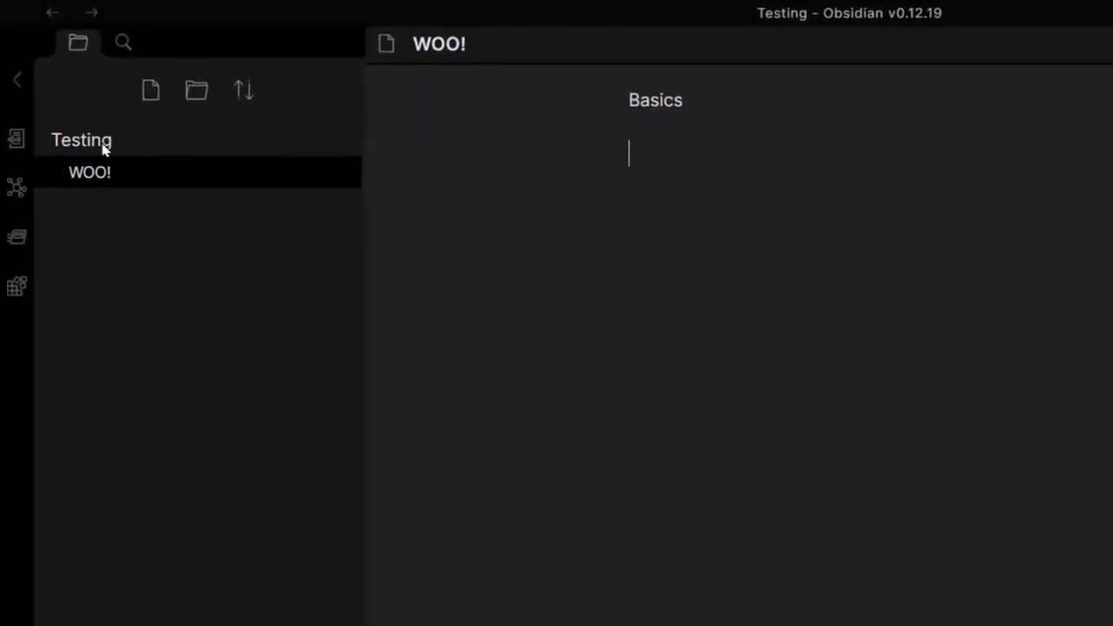
Create a second note in the Testing vault titled Note 2
left_click(150, 89)
type("Note 2")
key("Return")
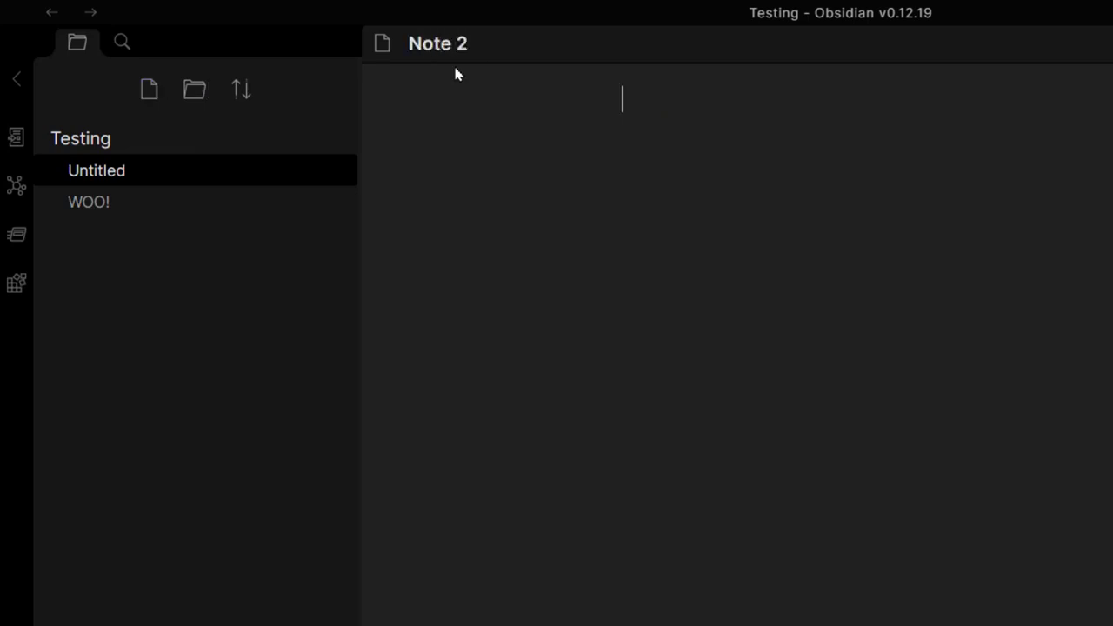
Reopen the WOO! note and create a folder named Important in the vault
left_click(135, 210)
left_click(195, 90)
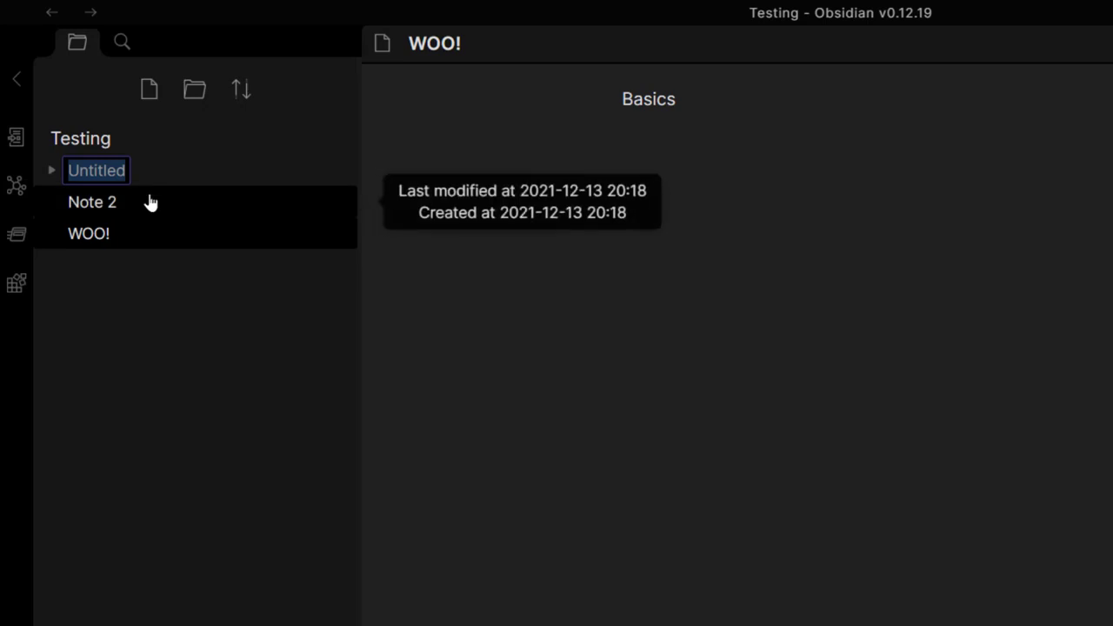
type("Important")
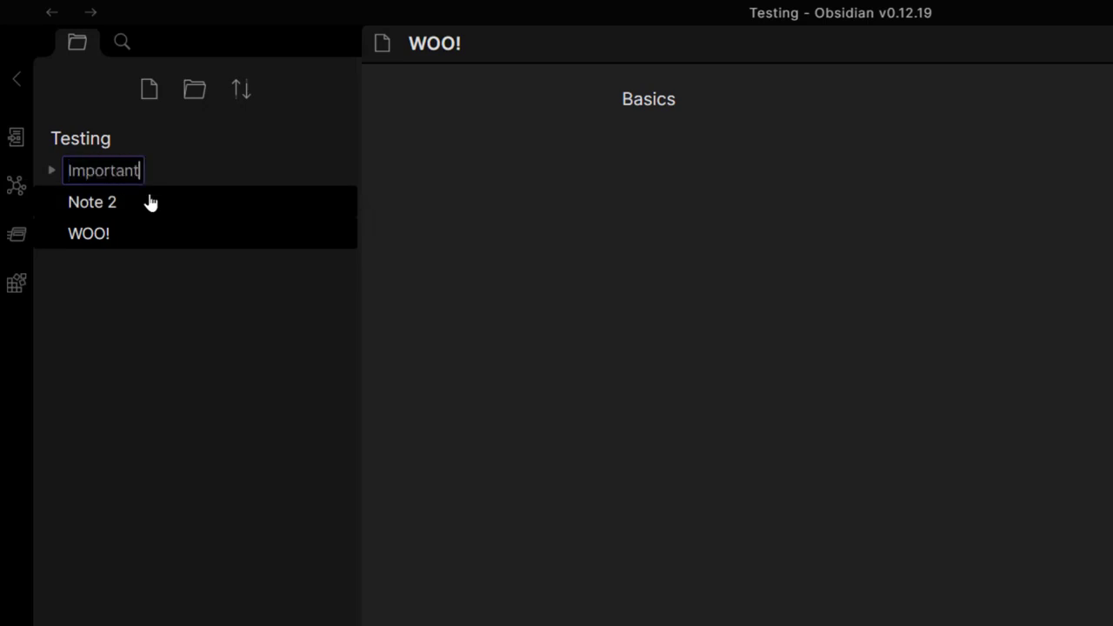
key("Return")
Move Note 2 into the Important folder, and move WOO! into it and back out to the vault root
left_click_drag(150, 202, 131, 178)
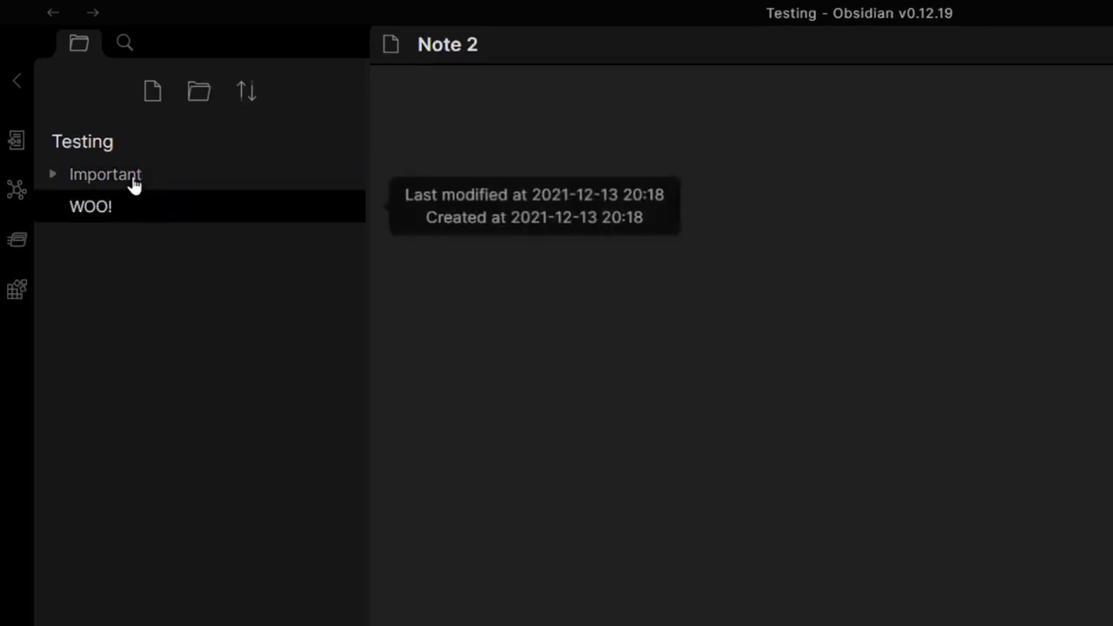
left_click(107, 202)
left_click(61, 184)
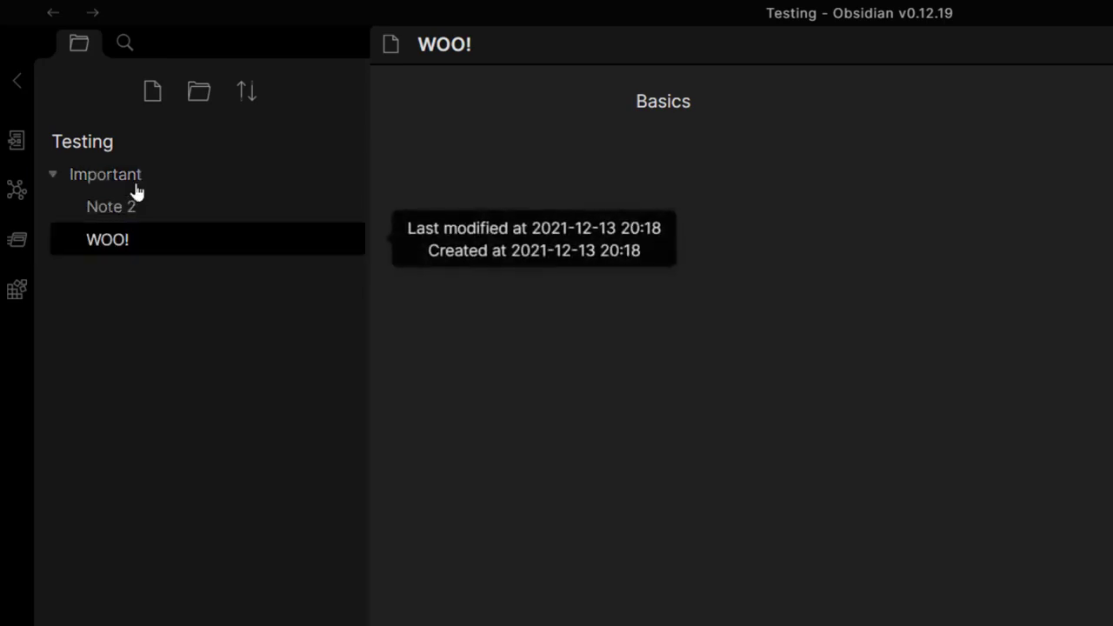
left_click(128, 235)
left_click_drag(128, 233, 124, 140)
Add the line "Markdown is easy!" below Basics in the WOO! note, followed by blank lines
left_click(666, 185)
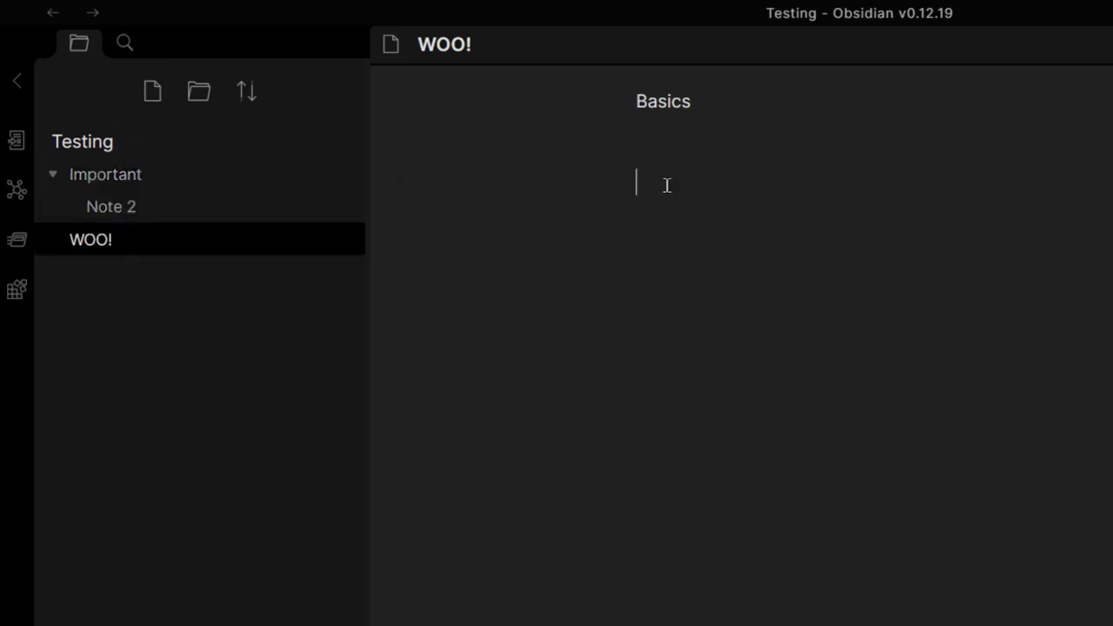
type("Markdown is easy!")
key("Return")
key("Return")
key("Return")
Add a level-one heading "Header 1" and a level-two heading "Header 2" below the Markdown is easy! line
type("#")
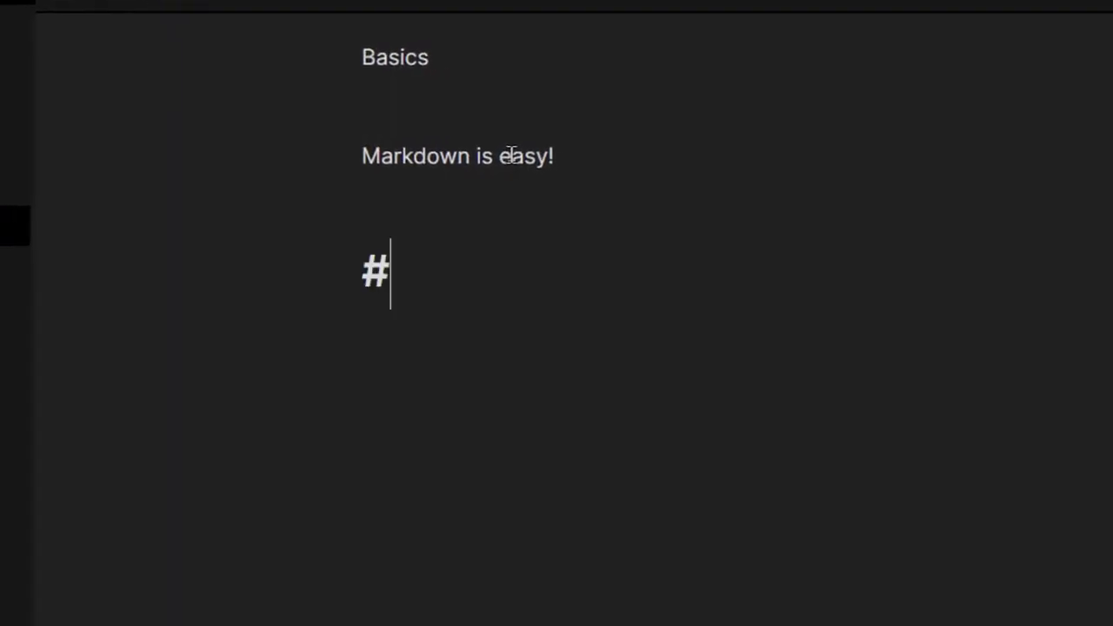
type(" Header 1")
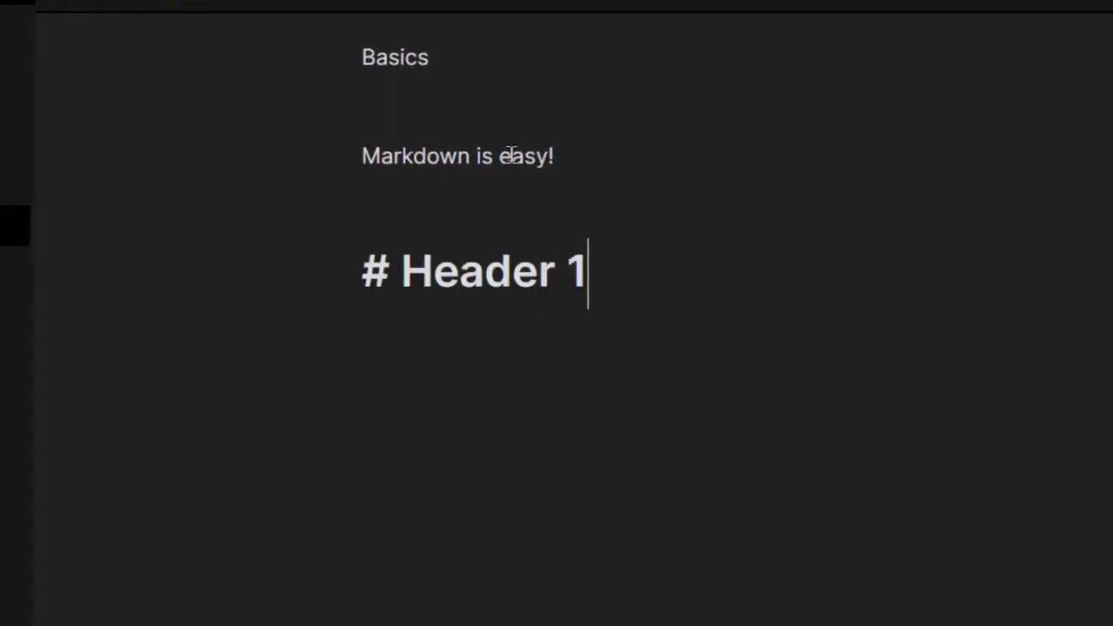
key("Return")
type("## Header 3")
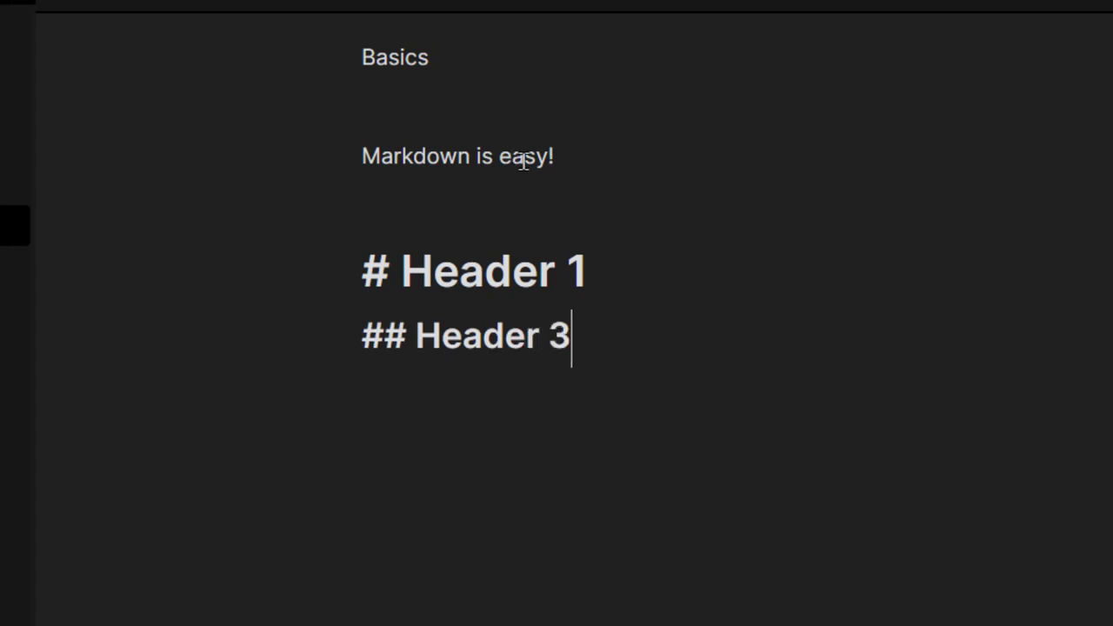
key("BackSpace")
type("2")
key("Return")
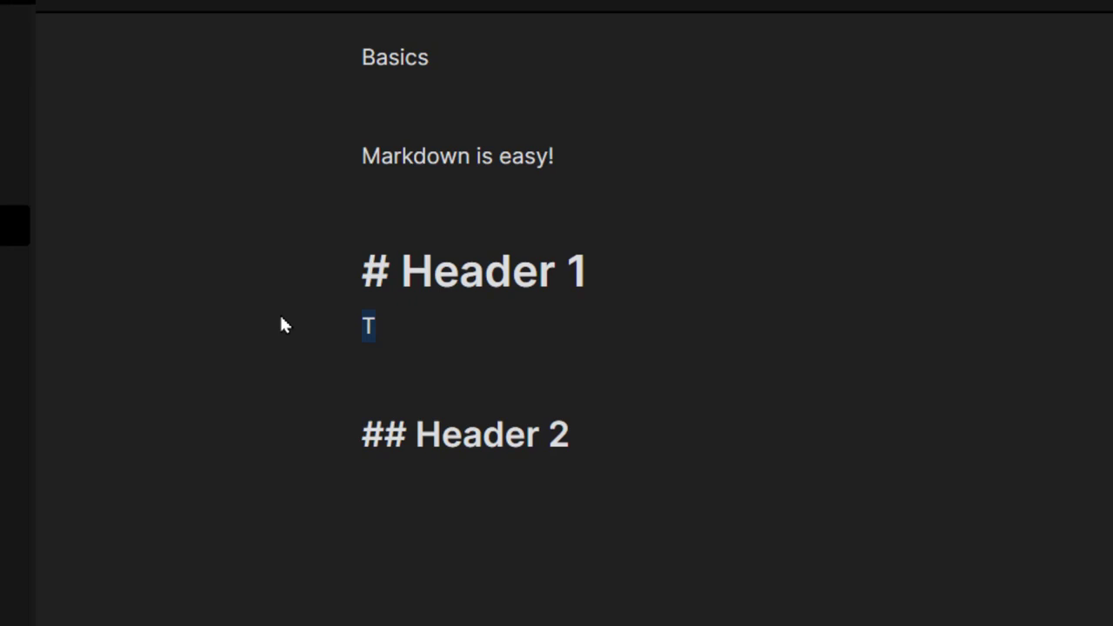
Write "This is bold" in bold with double asterisks under Header 1
key("ctrl+b")
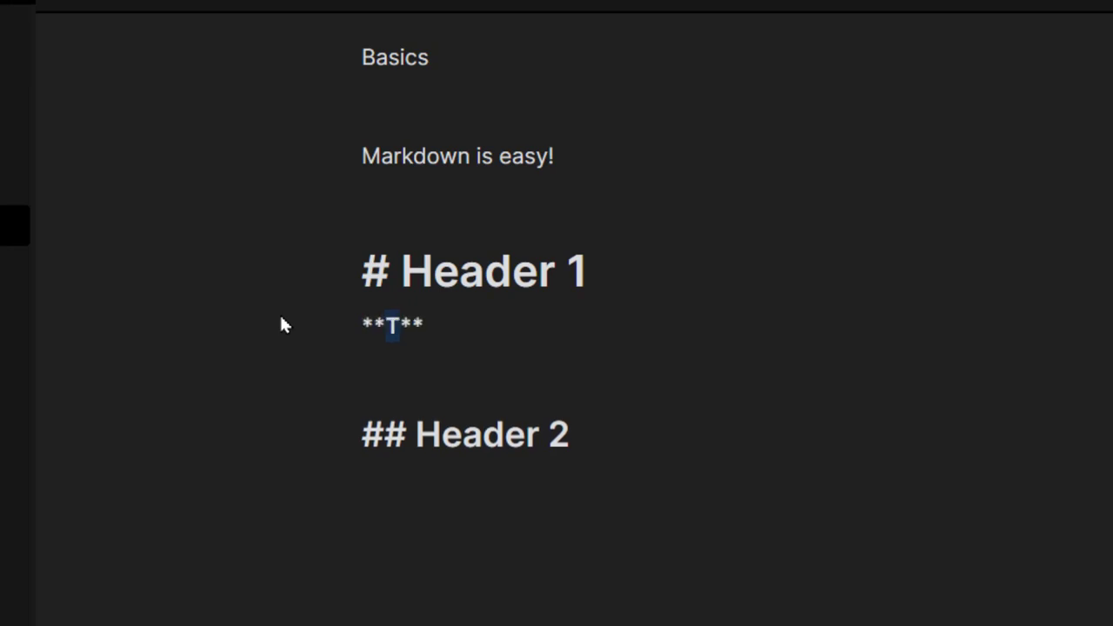
type("This is bold")
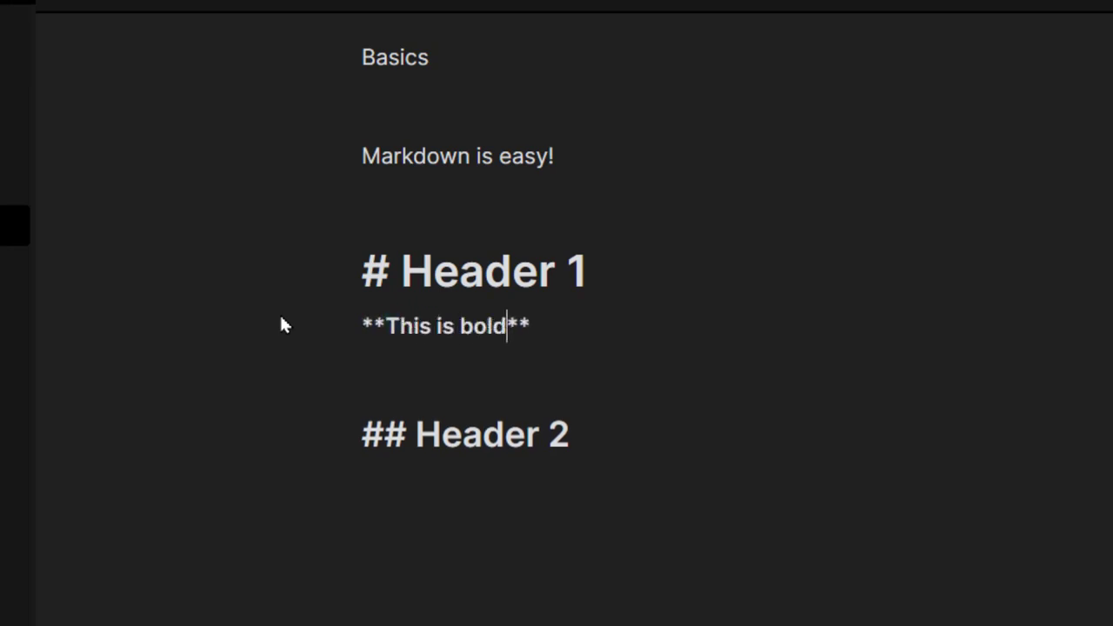
Add "Also bold" in bold with double underscores, and the plain text "Also also bold" below it
key("Down")
type("__Also bold")
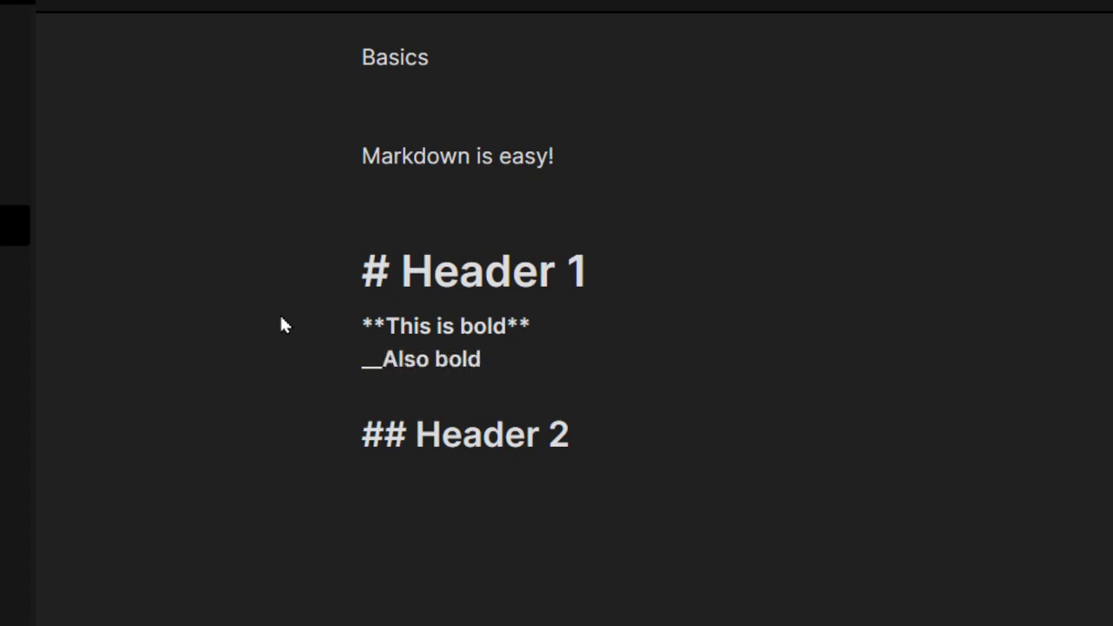
type("__")
key("Return")
key("Return")
key("Return")
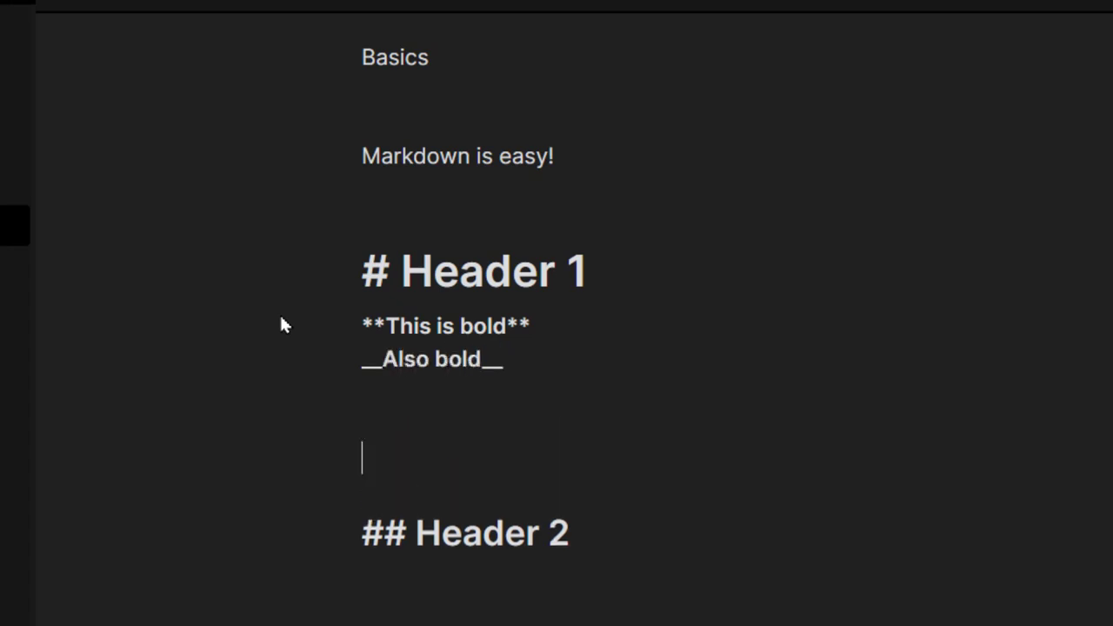
type("Also also bold")
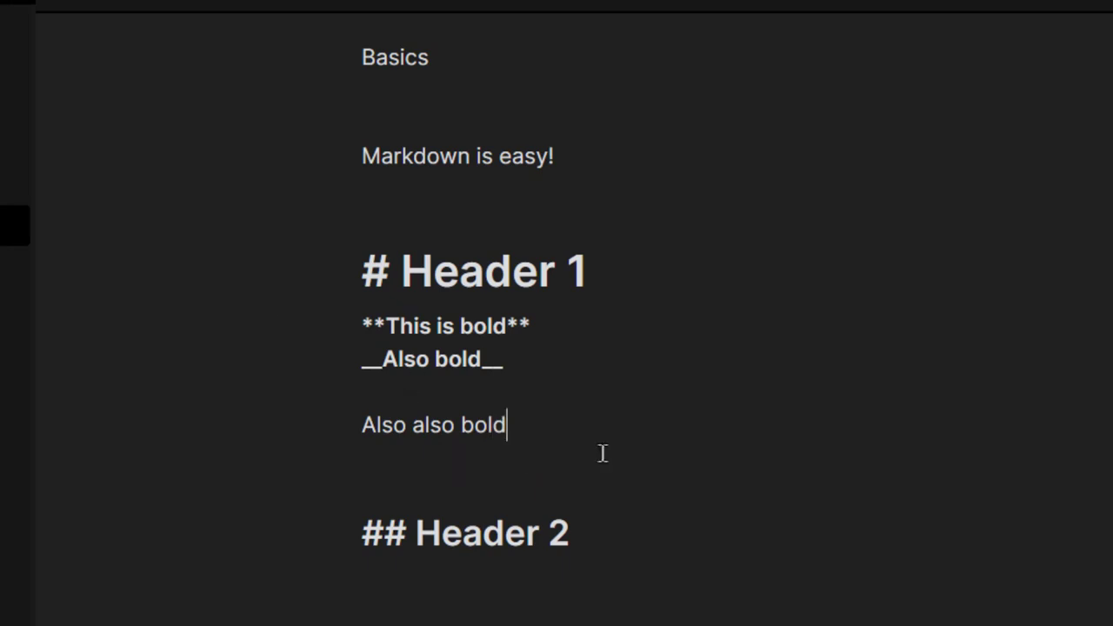
Replace the two extra bold lines with the word "Italic" italicised with single underscores
key("shift+Home")
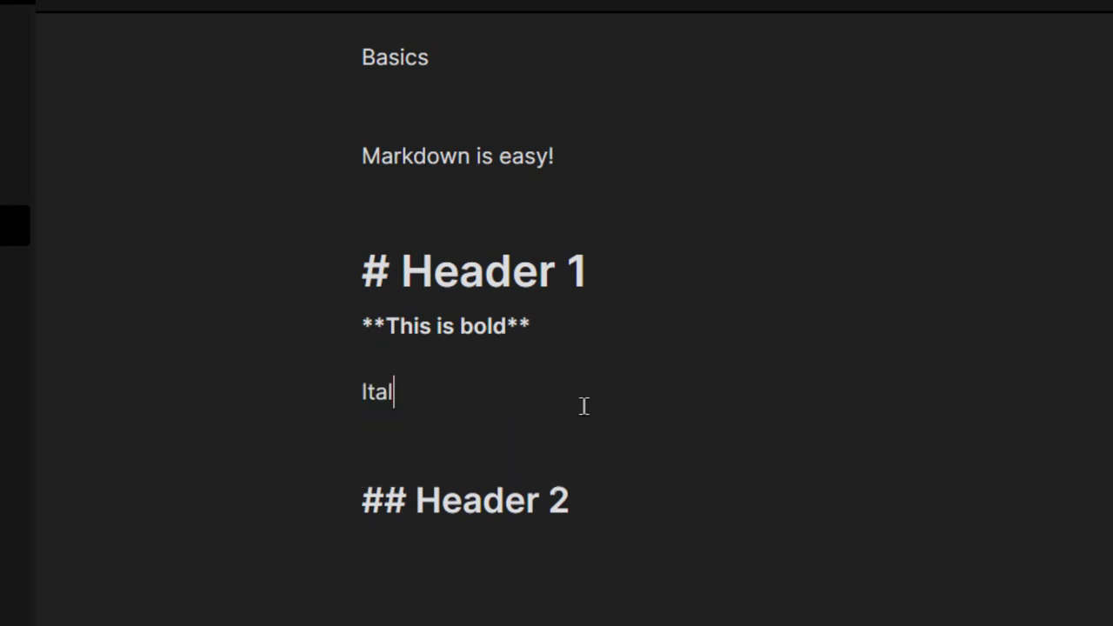
type("ic_")
left_click(527, 410)
Add the line "Both bold and italic" wrapped in triple underscores below the Italic line
key("Return")
type("___")
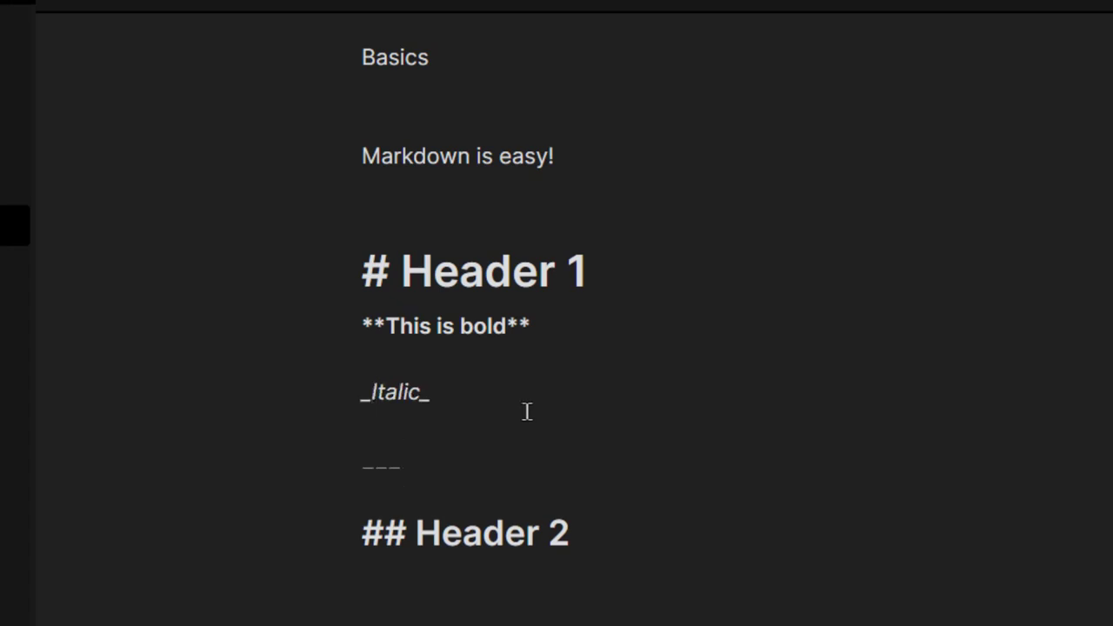
type("Both bold and ")
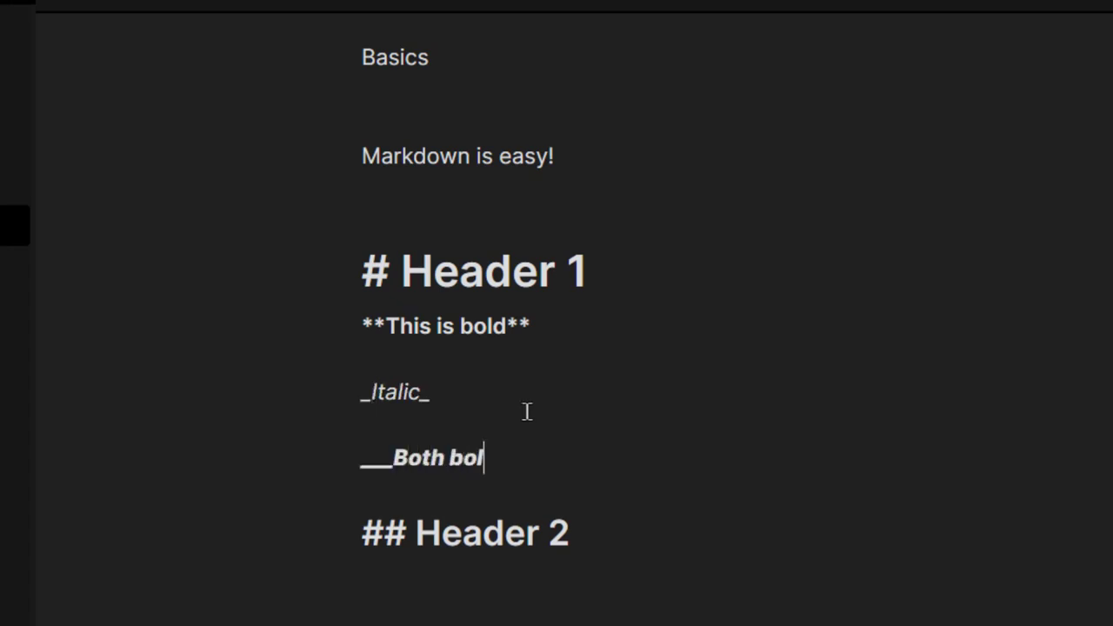
type("italic___")
Add a bulleted list below the bold-and-italic line with the items "one item", "another", "and another", "yeap" and "keep going"
key("Return")
type("- one item")
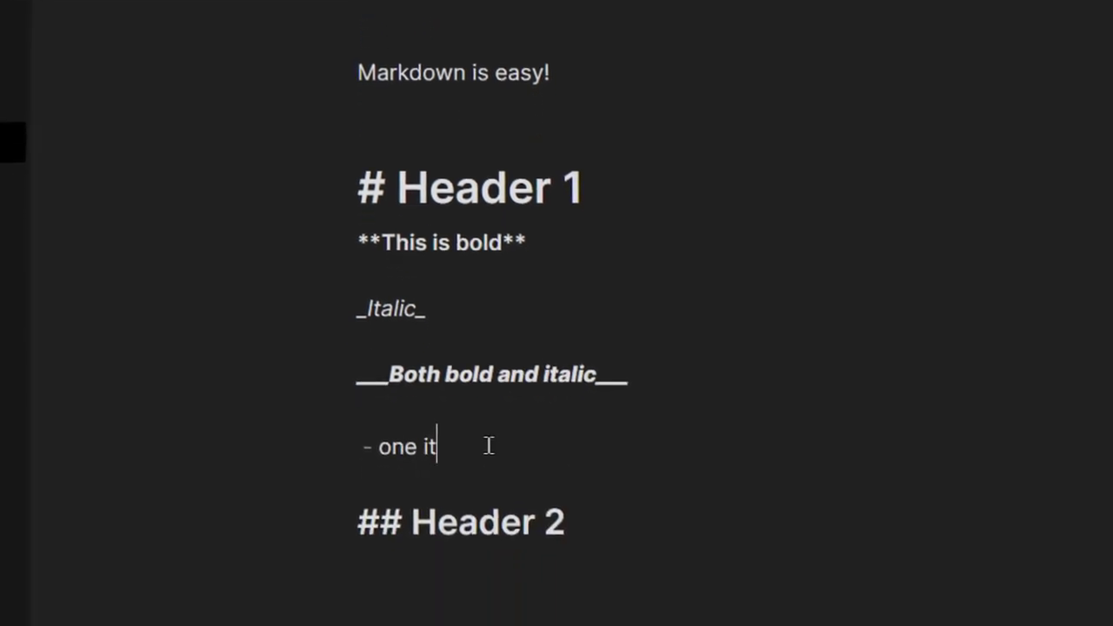
key("Return")
type("another")
key("Return")
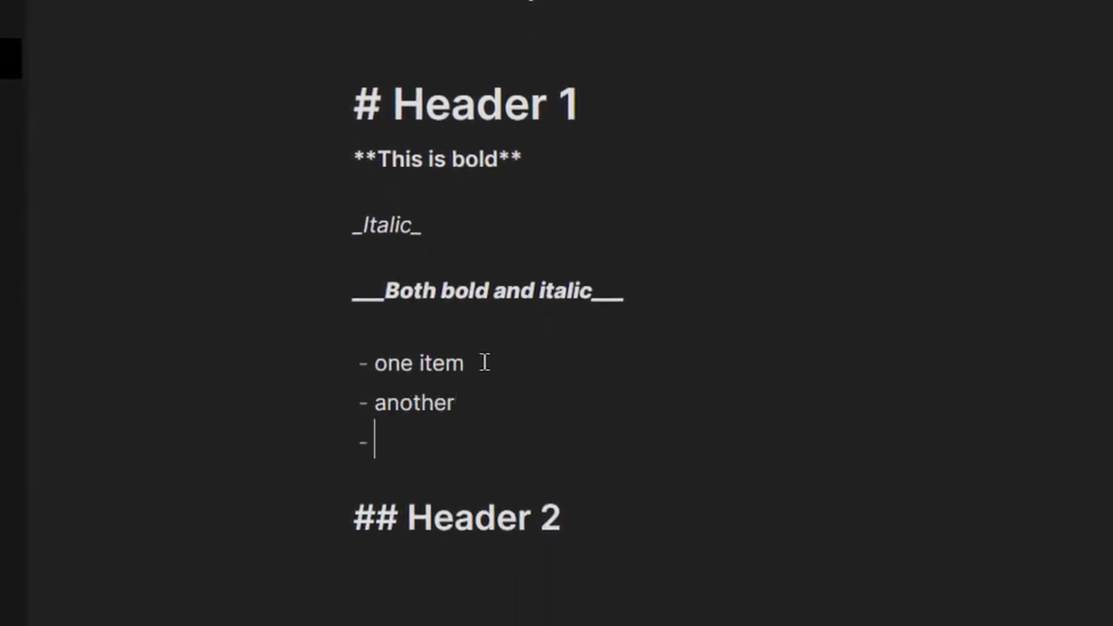
type("and another")
key("Return")
type("yeap")
key("Return")
type("keep going")
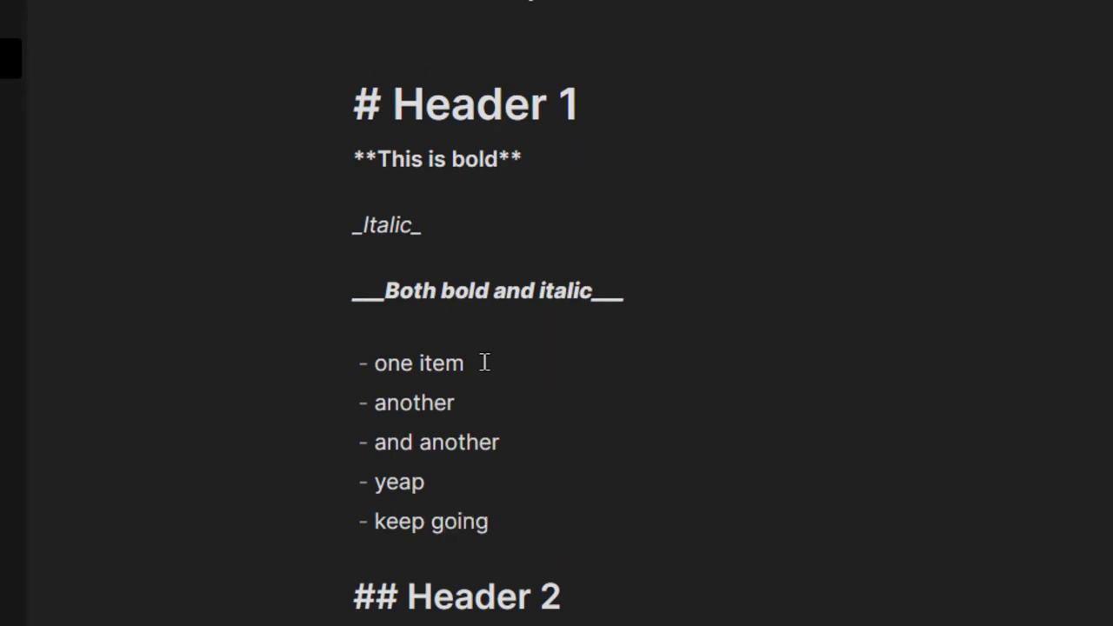
End the bulleted list and write the plain text "ssdfjkfkjsfjk" below it
key("Return")
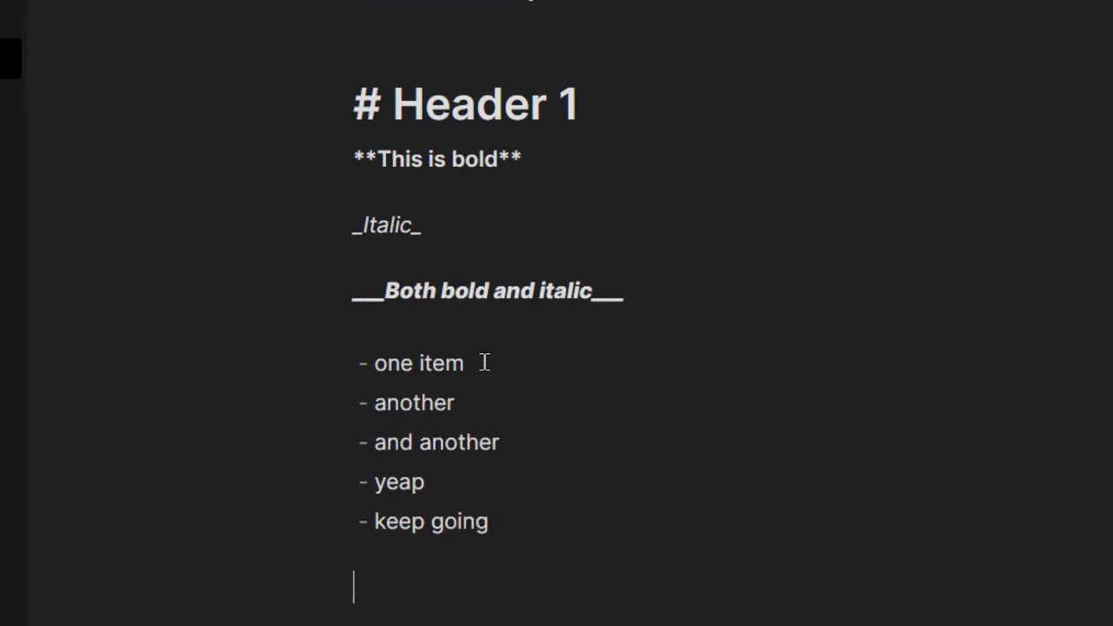
type("sto")
key("BackSpace")
key("BackSpace")
type("sdfjkfkjsfjk")
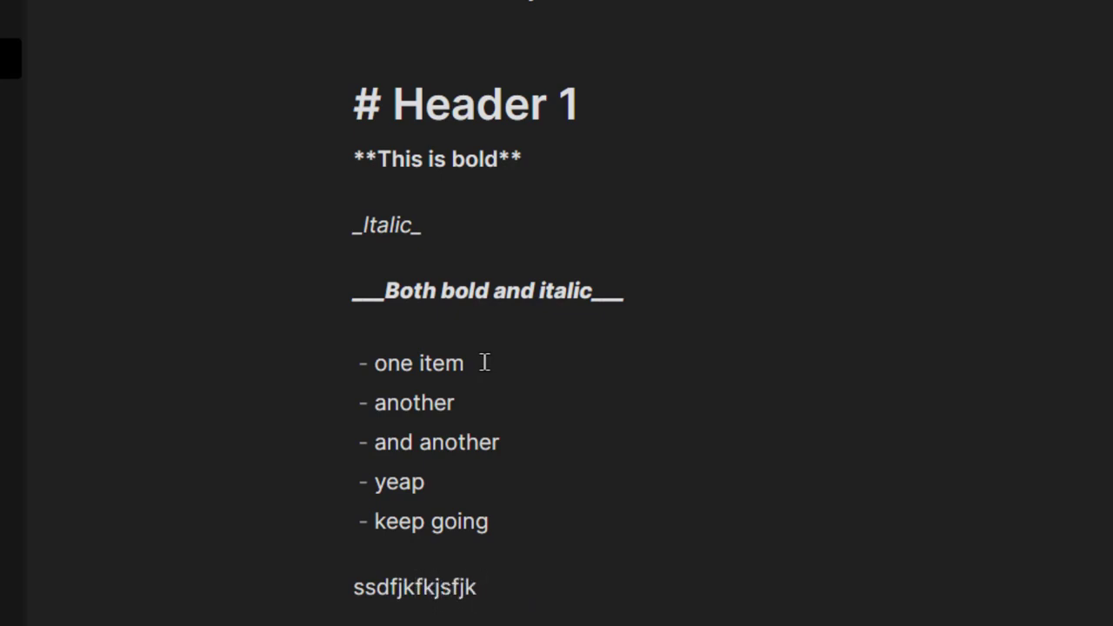
Add a numbered list below the plain text with the items "one", "sjfjk" and "sdfjkj sfd", and end the list
scroll(452, 326, "down", 4)
type("1. one")
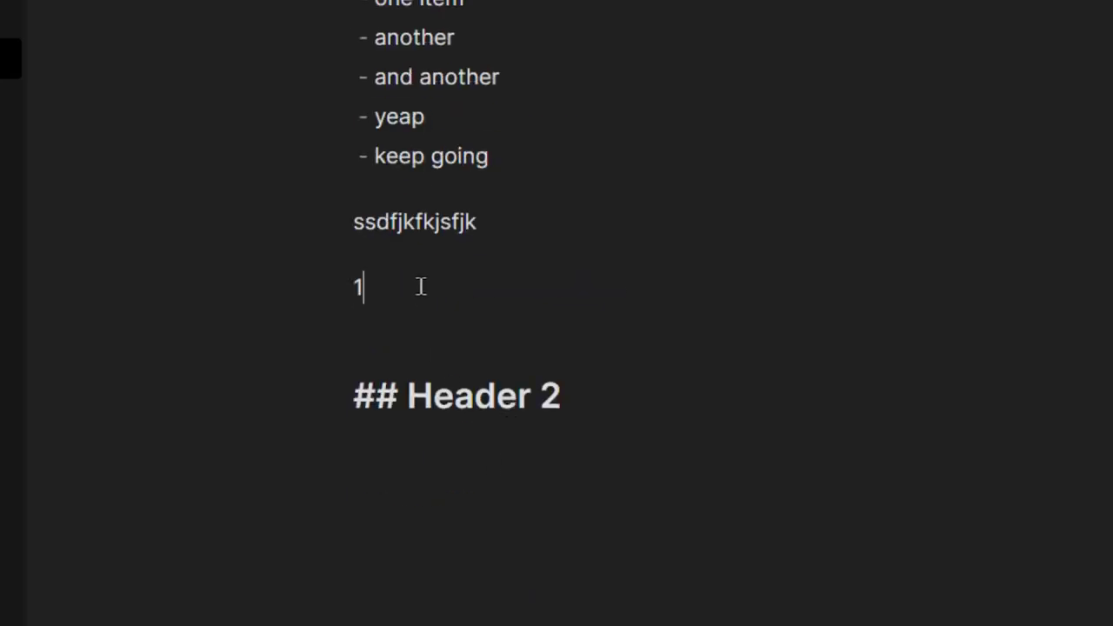
key("Return")
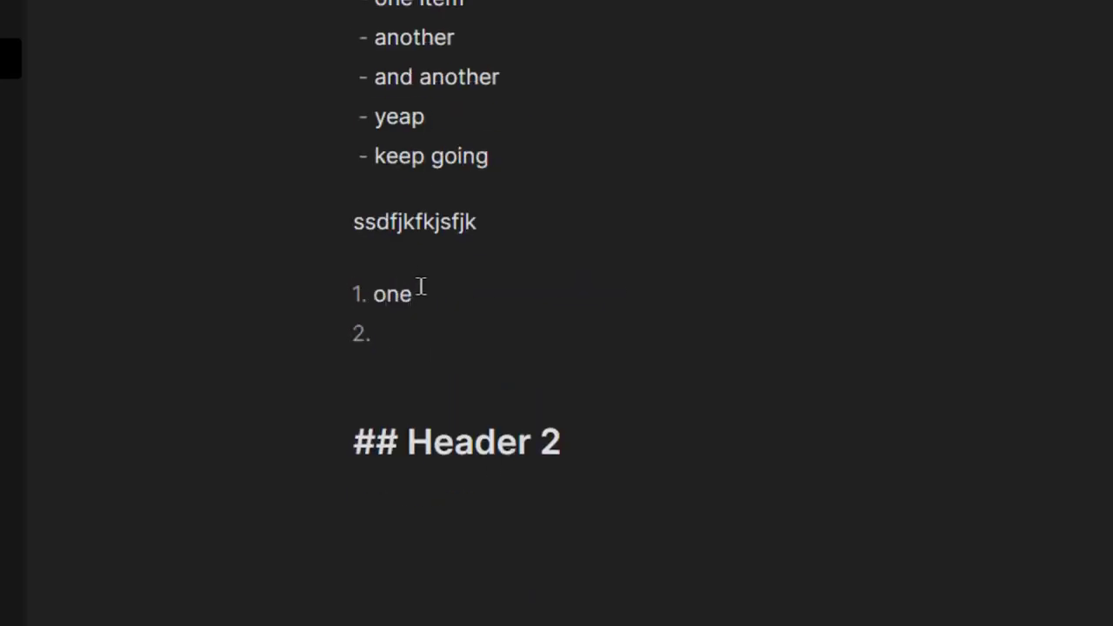
type("sjfjk")
key("Return")
type("sdfjkj sfd")
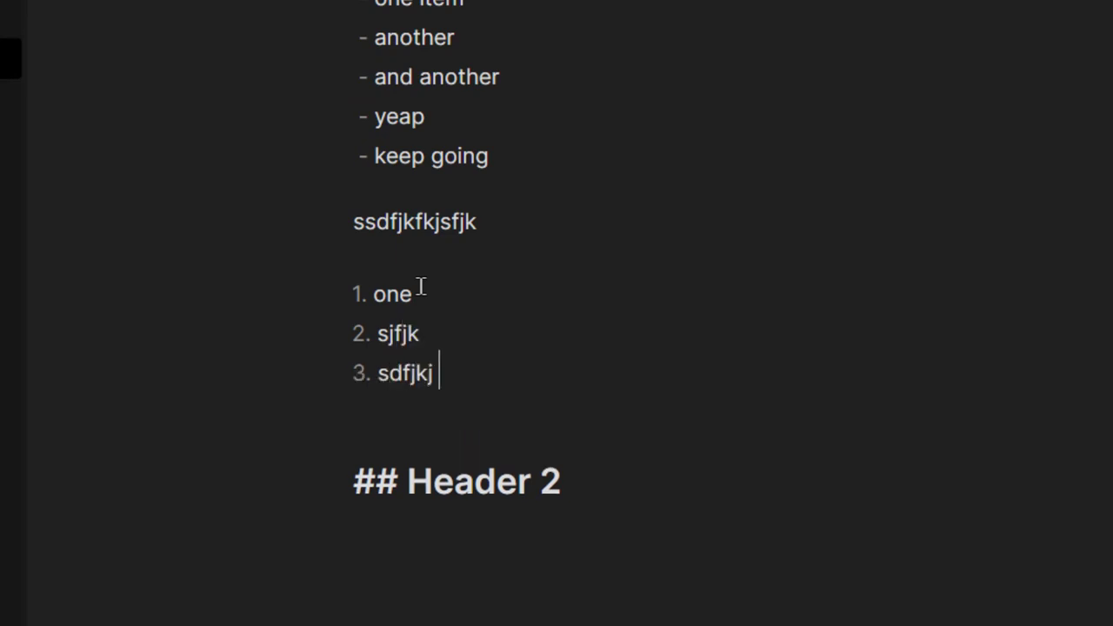
key("Return")
key("Return")
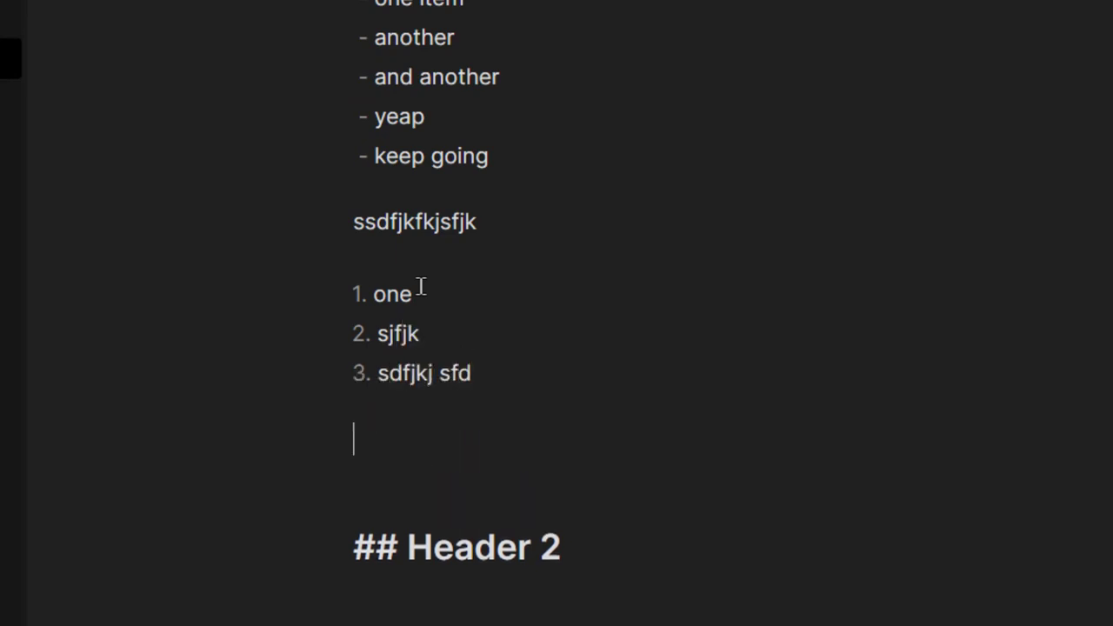
Write "This is easy" below the numbered list and format it as bold and italic with triple asterisks
type("This is easy")
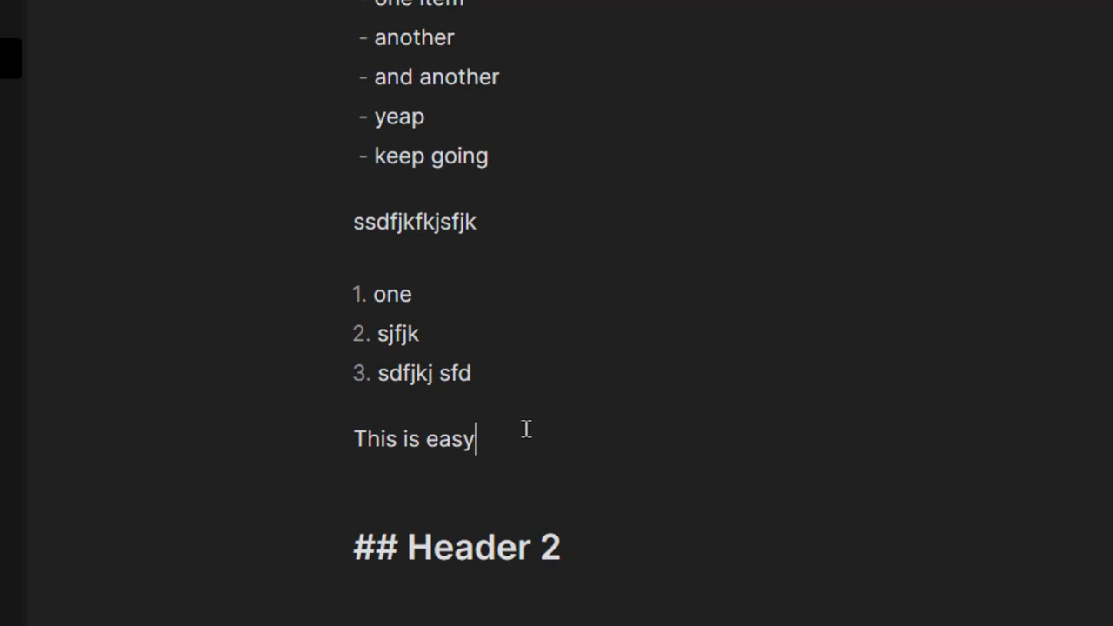
left_click_drag(524, 435, 362, 435)
key("ctrl+b")
key("ctrl+z")
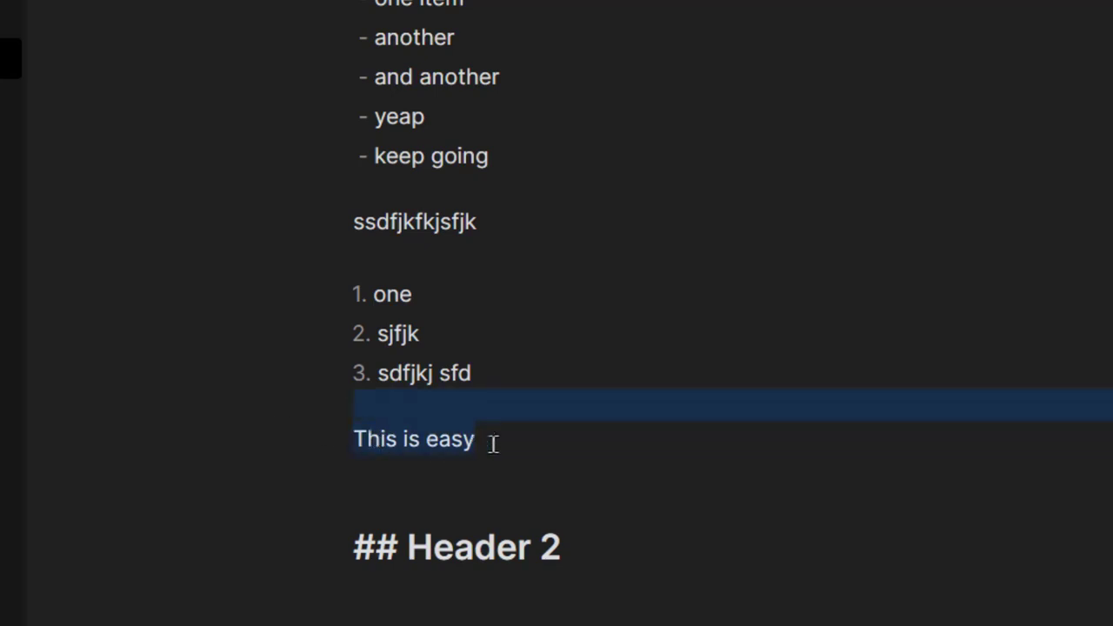
left_click(455, 440)
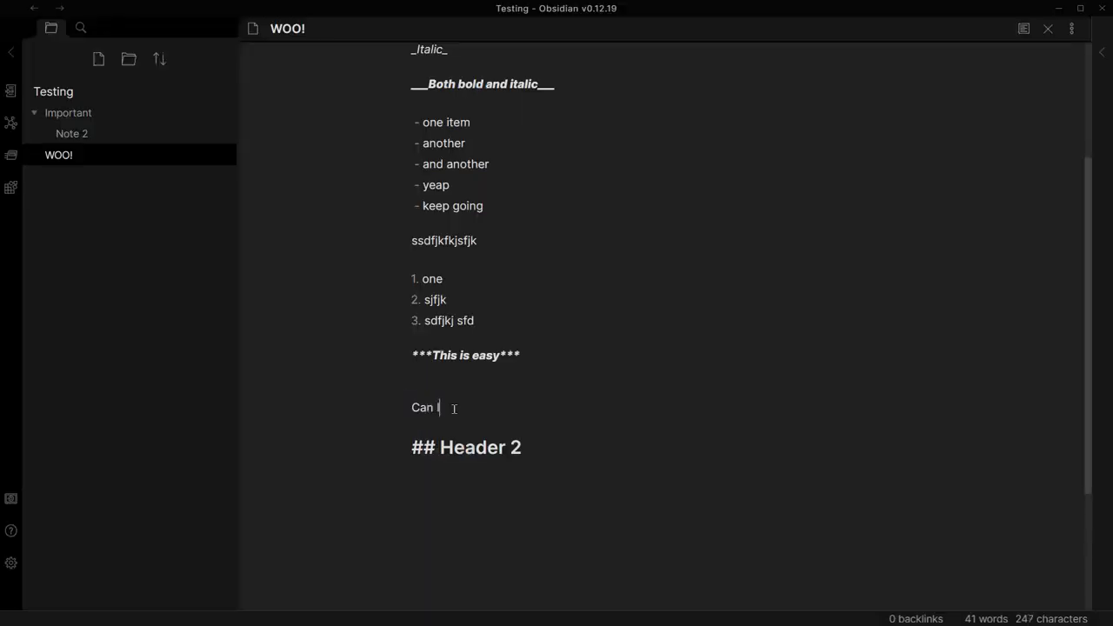
Write the line "Can I link to note 2? Yeah it's easy" above Header 2
type("link to any")
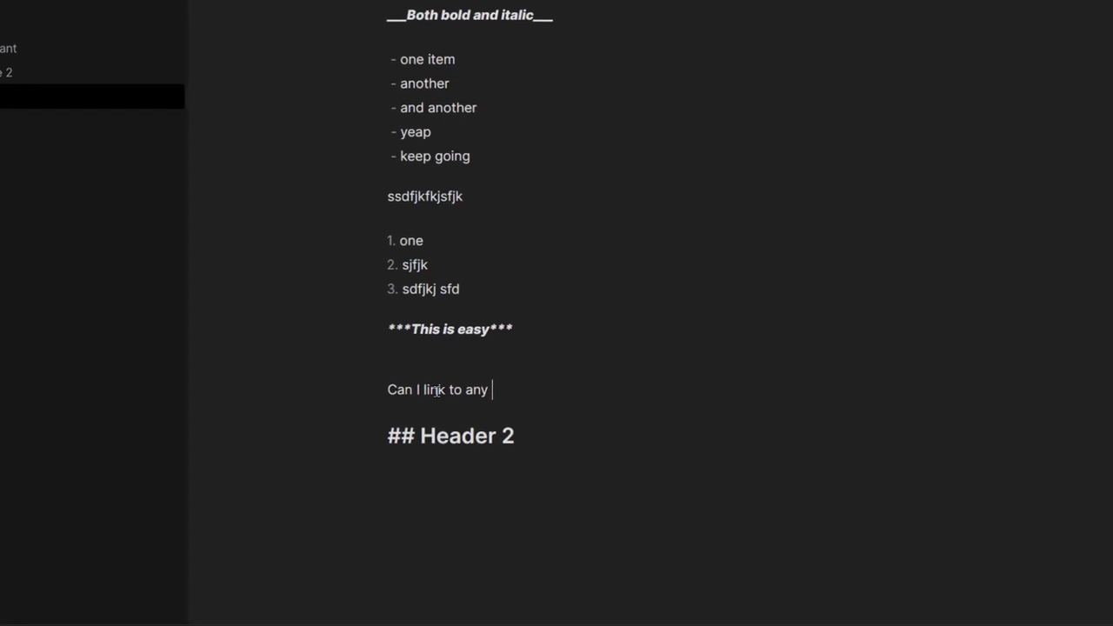
key("BackSpace")
key("BackSpace")
key("BackSpace")
key("BackSpace")
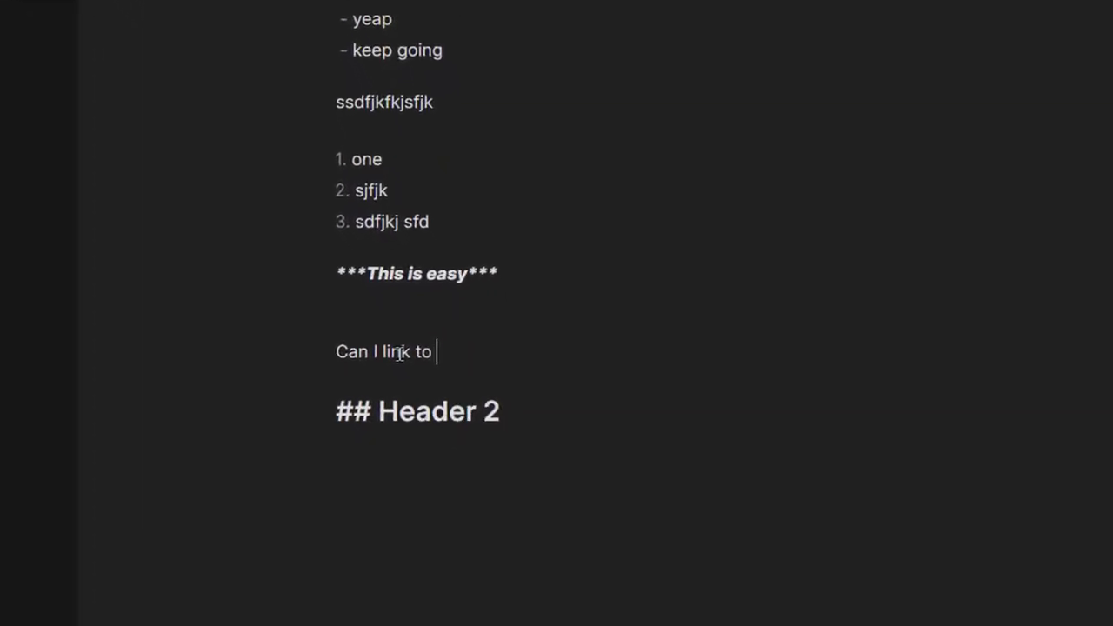
type("note 2?  Y")
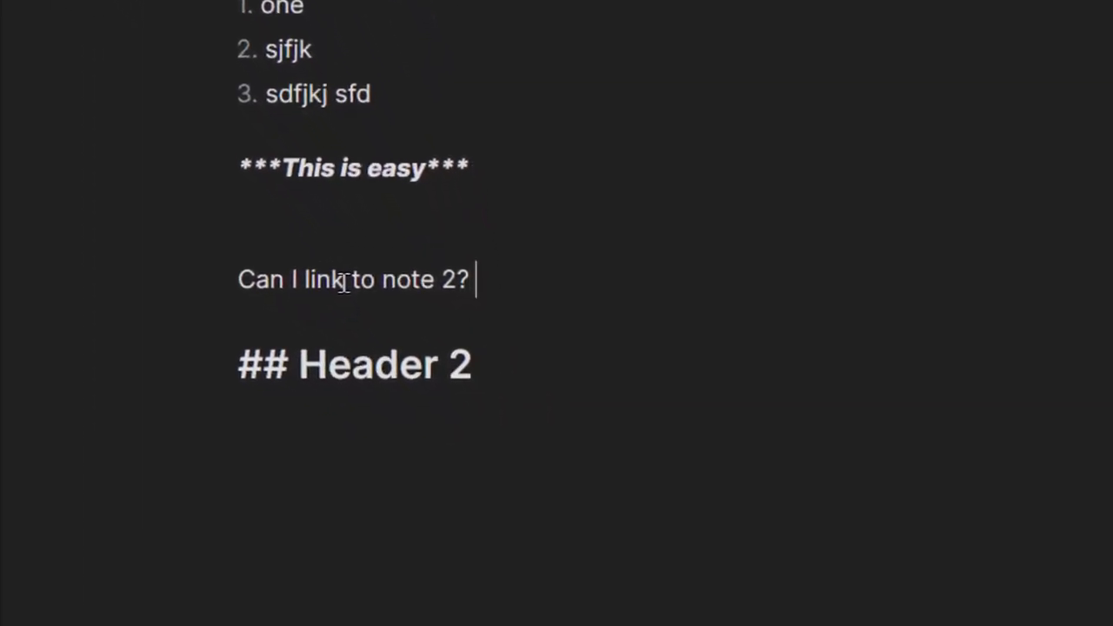
type("eah it's easy")
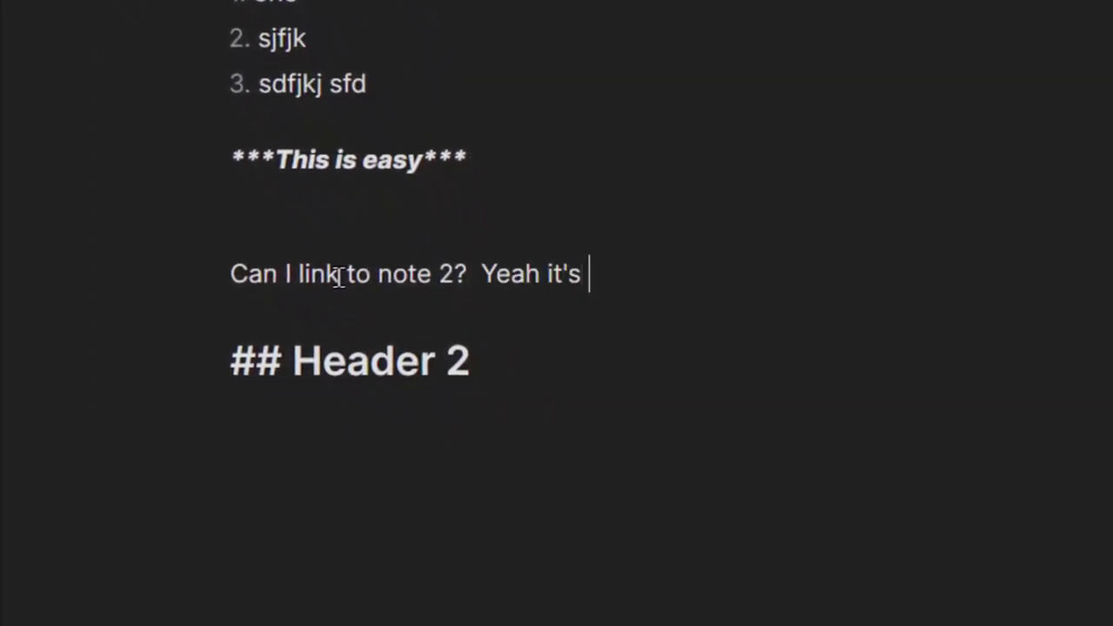
Insert an internal link to the existing note Note 2 below the question line
key("Return")
key("Return")
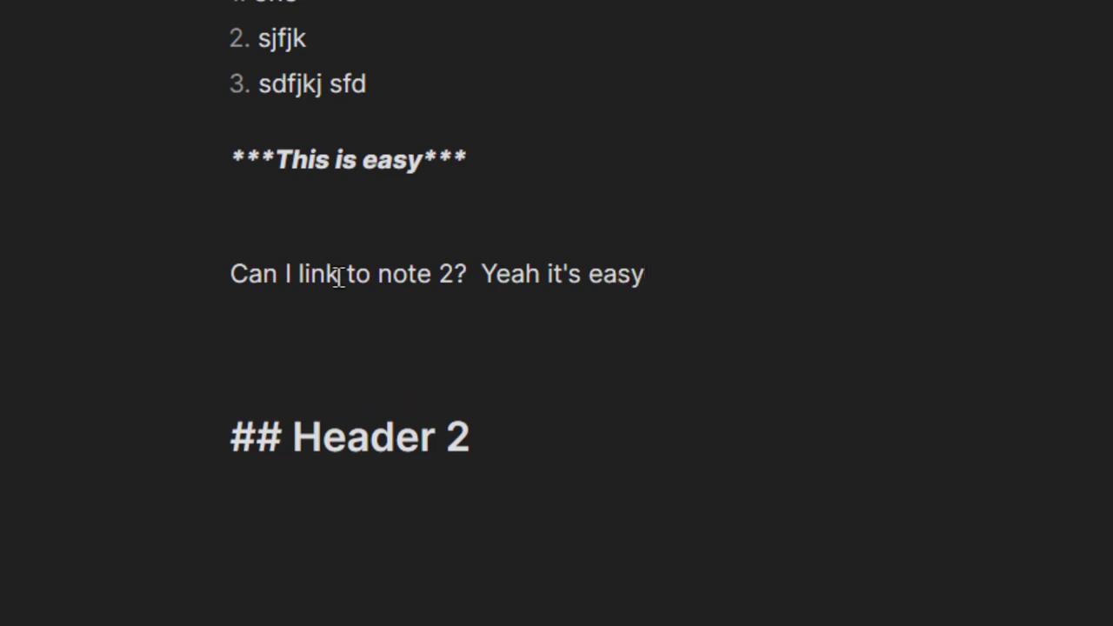
type("[[Note")
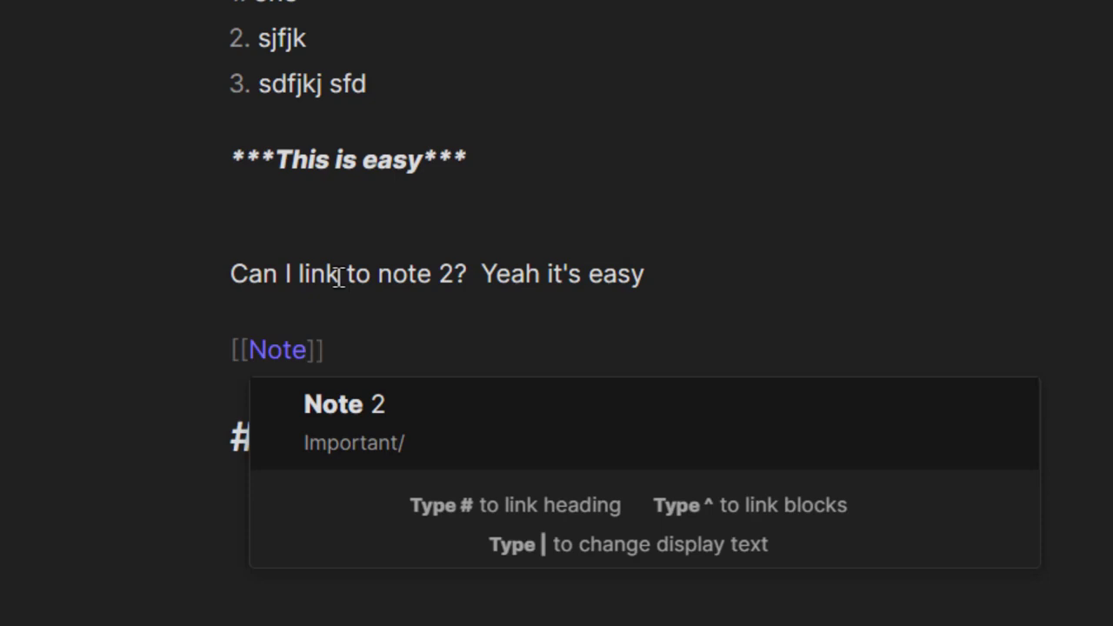
left_click(404, 443)
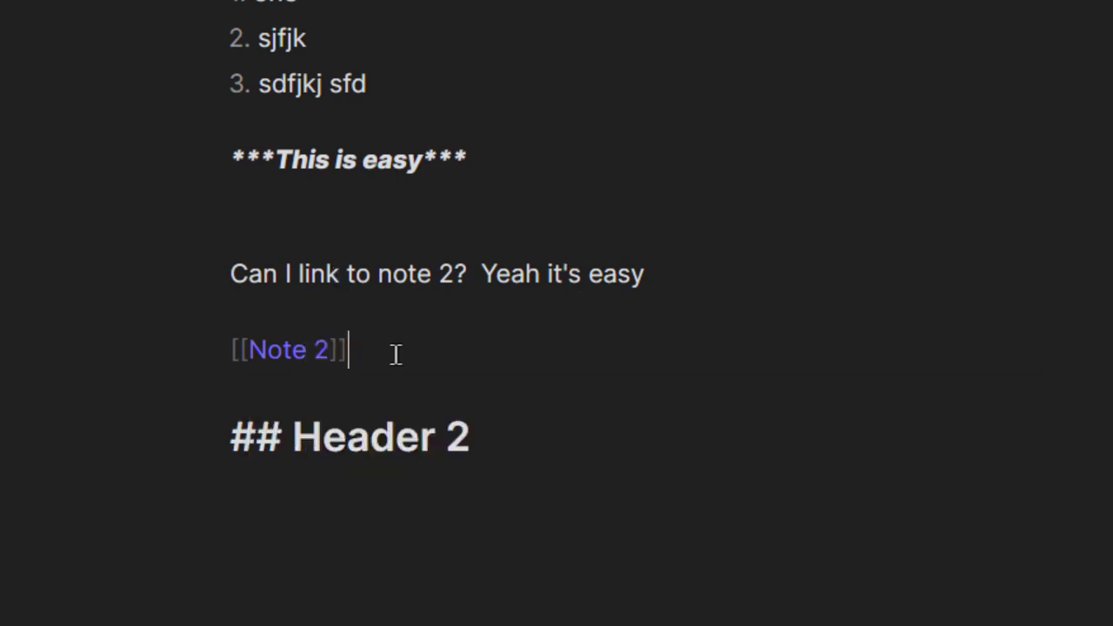
Below the link, add "Wow, that's easy" and the line "What about Note 3 or even an article on [[quokkas]]", with quokkas as an internal link
key("Return")
key("Return")
type("Wow, that's easy")
key("Return")
key("Return")
type("What about a")
key("BackSpace")
key("BackSpace")
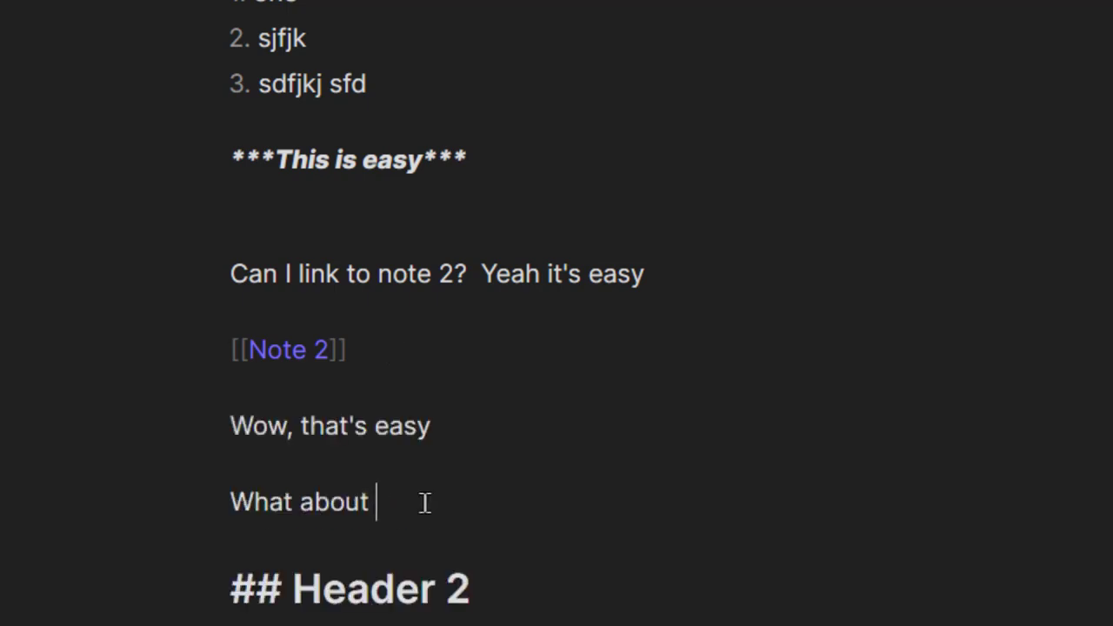
type("Note 3 or ")
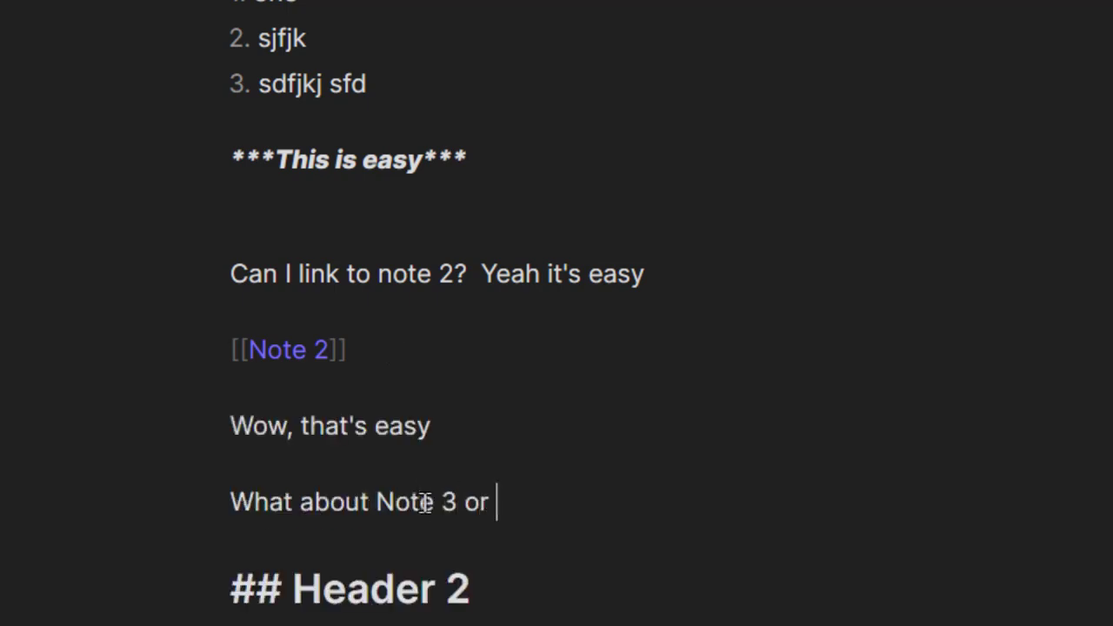
type("even an article ")
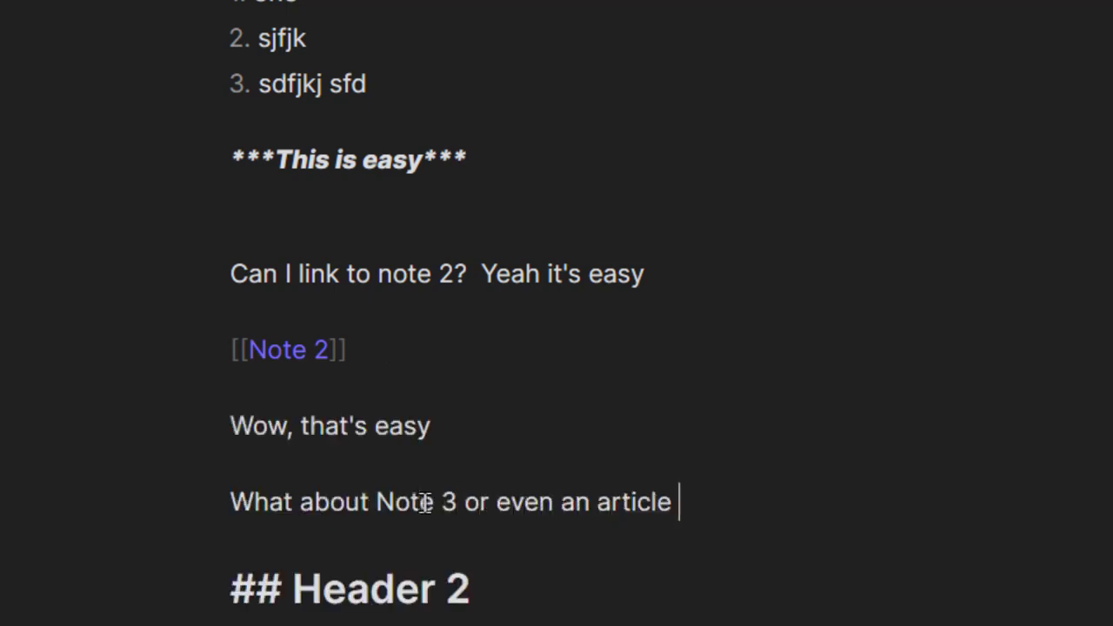
type("on [[quokkas")
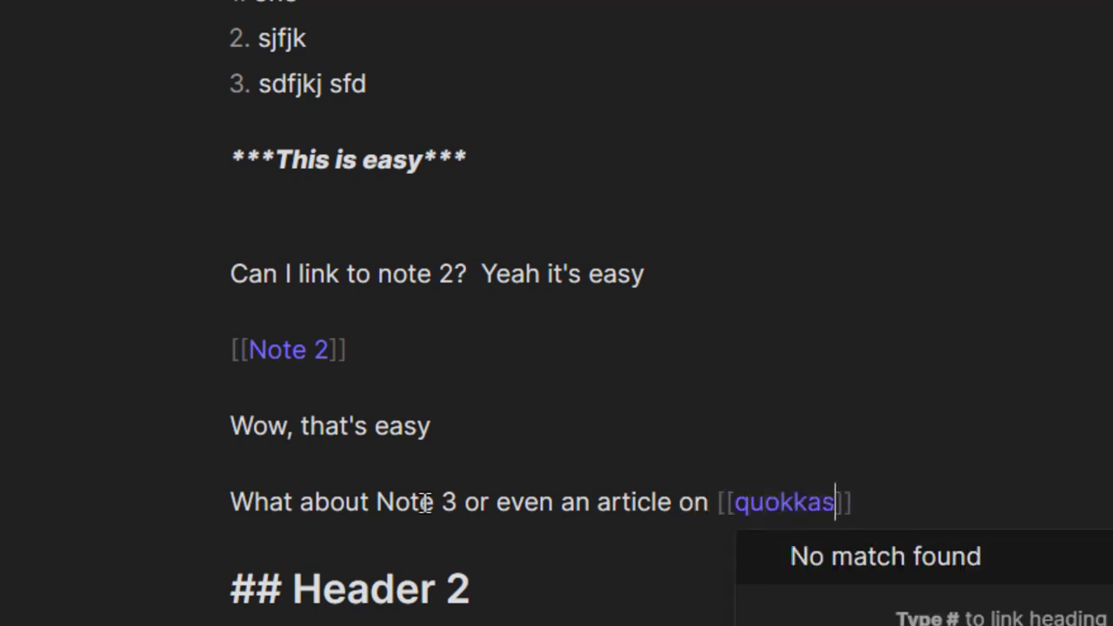
Turn the text "Note 3" into an internal link by enclosing it in double square brackets
left_click(375, 502)
type("[[")
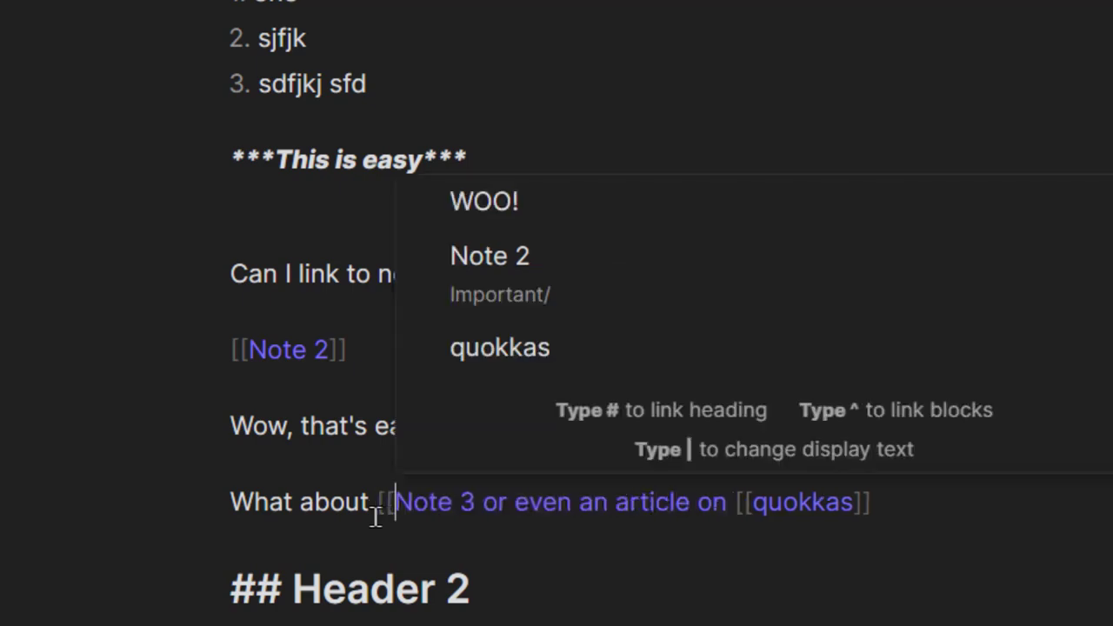
key("Right")
key("Right")
key("Right")
key("Right")
key("Right")
key("Right")
type("]]")
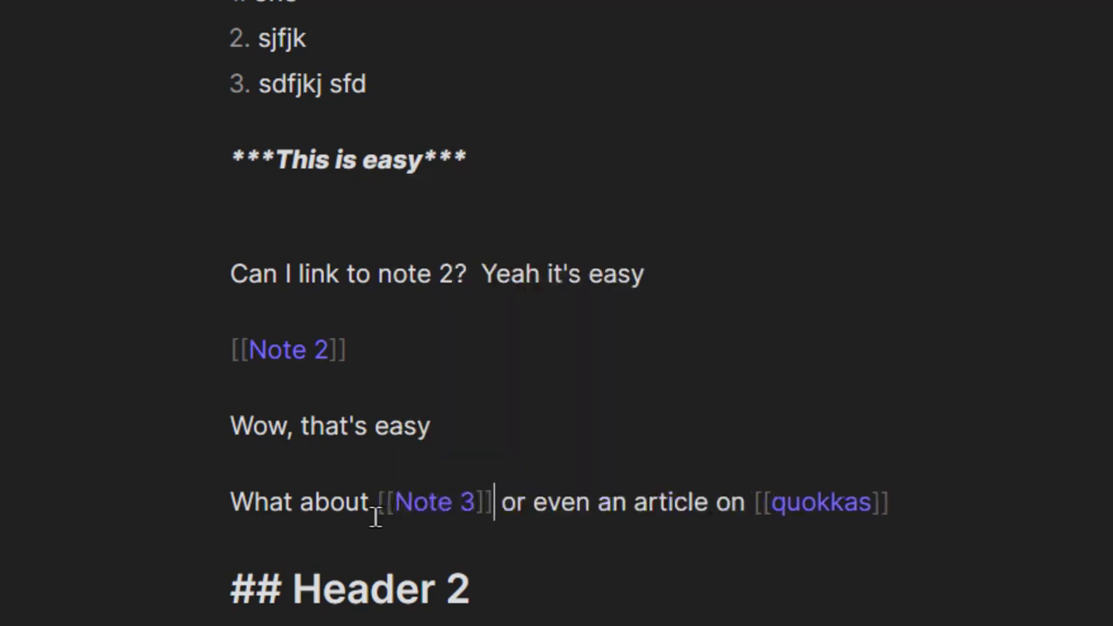
Below the quokkas line, add three internal links on separate lines: two for people's names and one for "Mysterious Character"
left_click(947, 481)
left_click(953, 501)
key("Return")
key("Return")
type("[[John Doe]]")
key("Return")
type("[[")
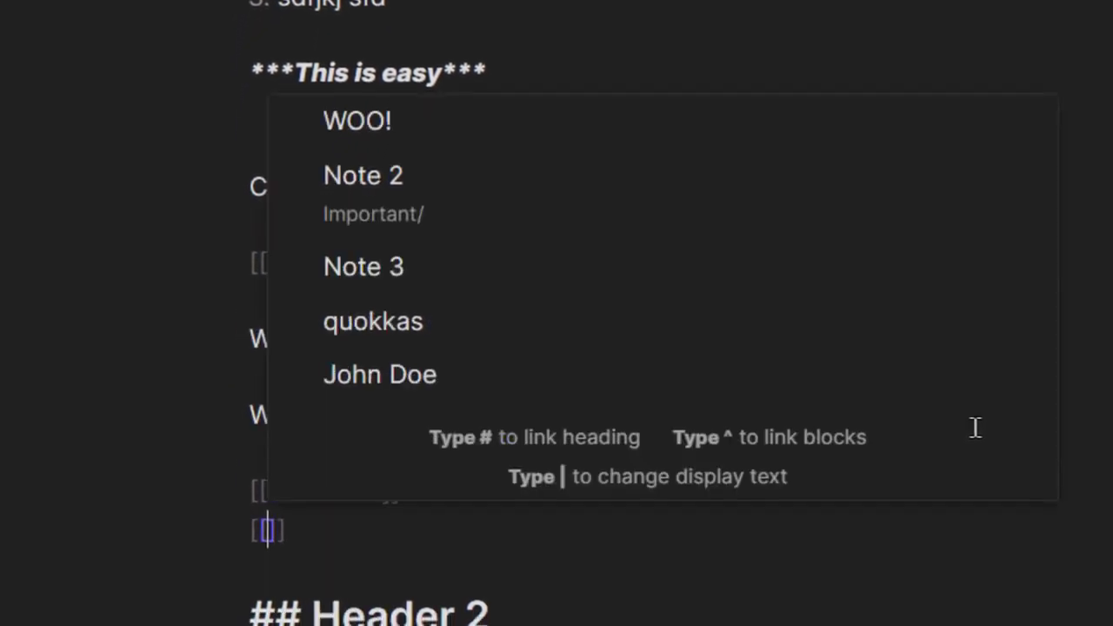
type("Mary")
key("End")
key("Return")
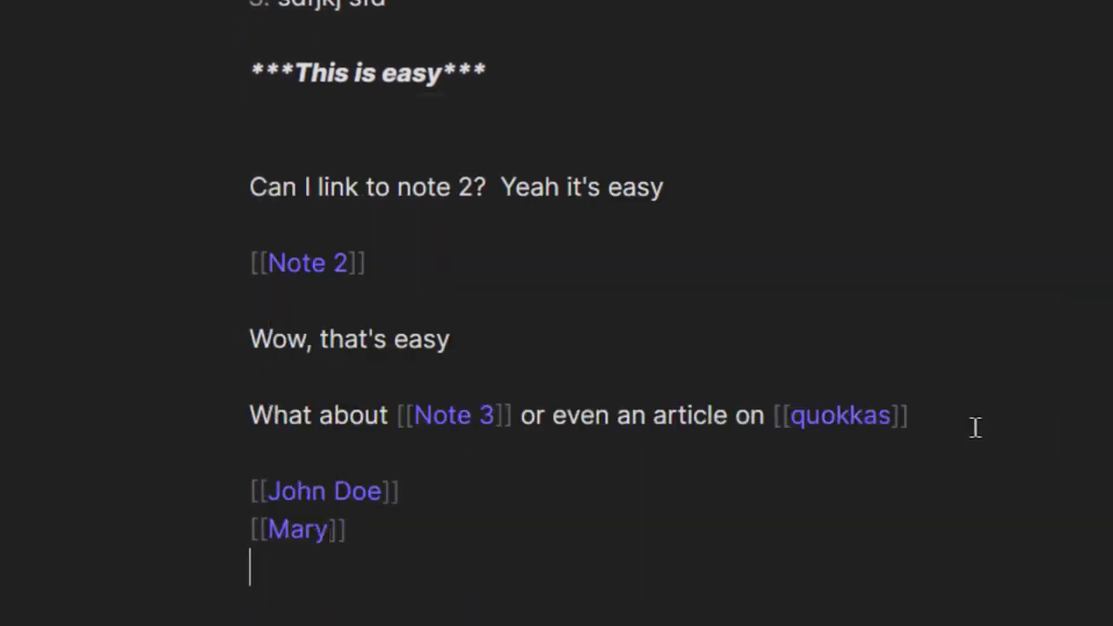
type("[[Mysterious ")
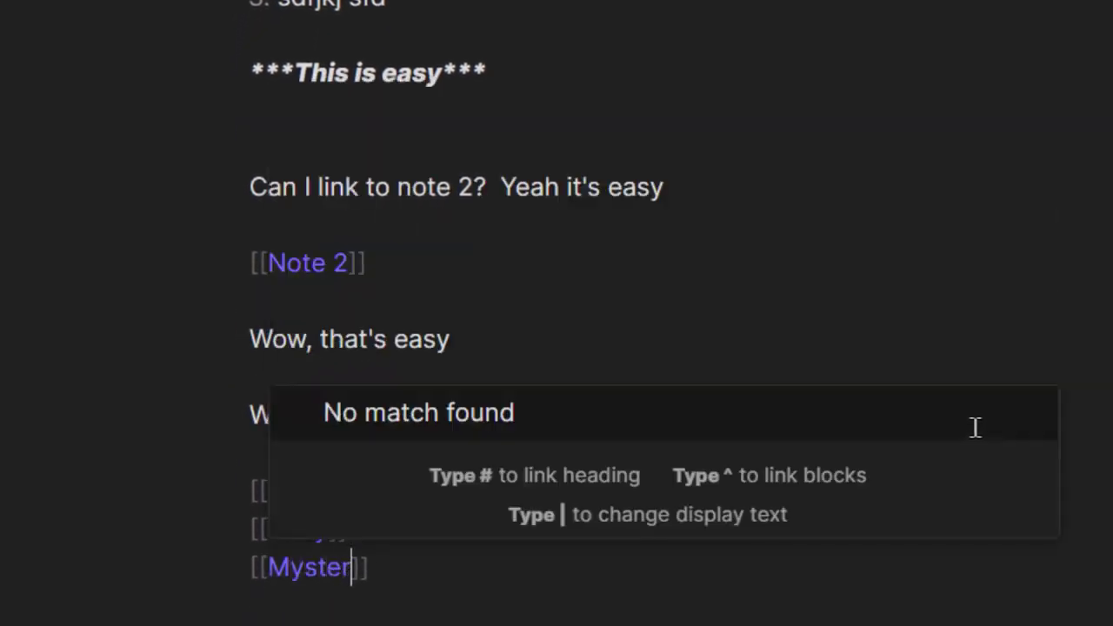
type("Character")
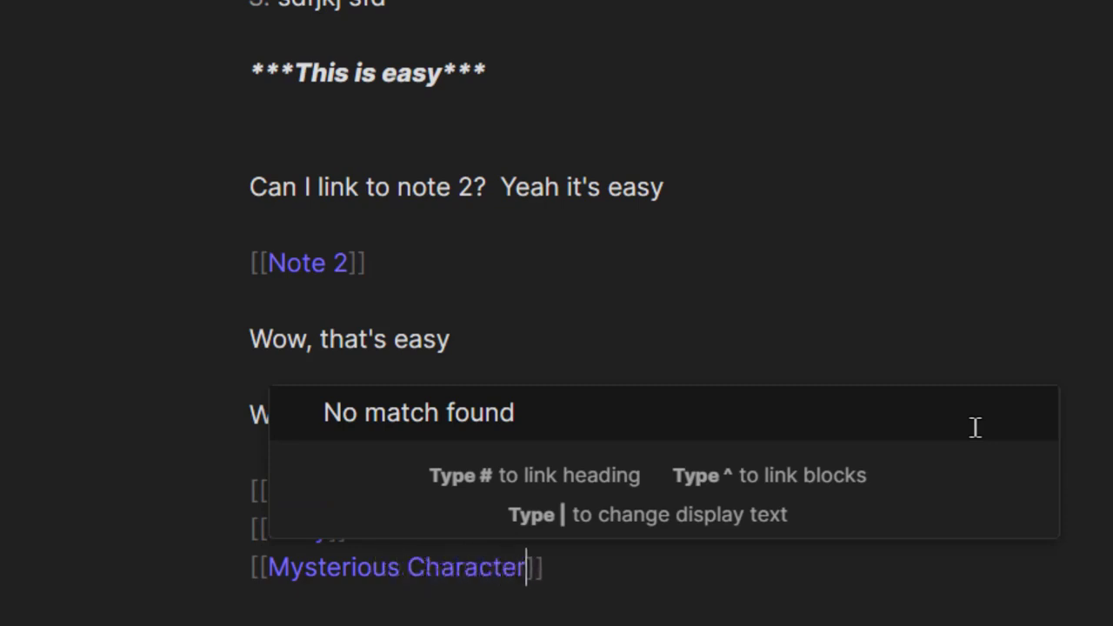
key("Escape")
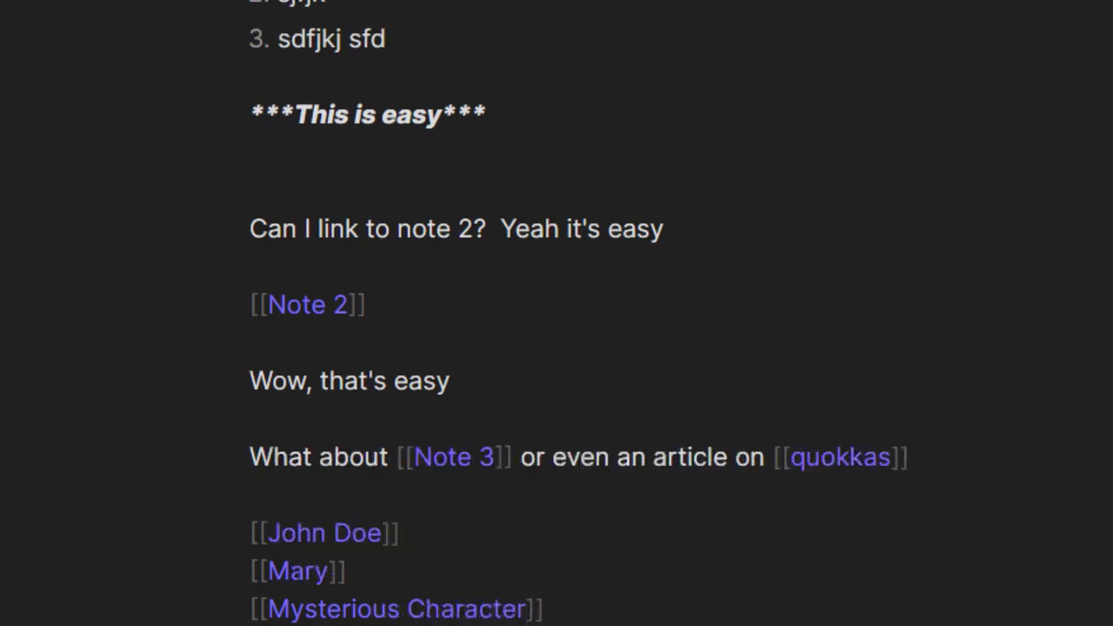
Delete the bulleted list, the filler text, the numbered list and the "This is easy" line
left_click_drag(560, 226, 273, 7)
key("BackSpace")
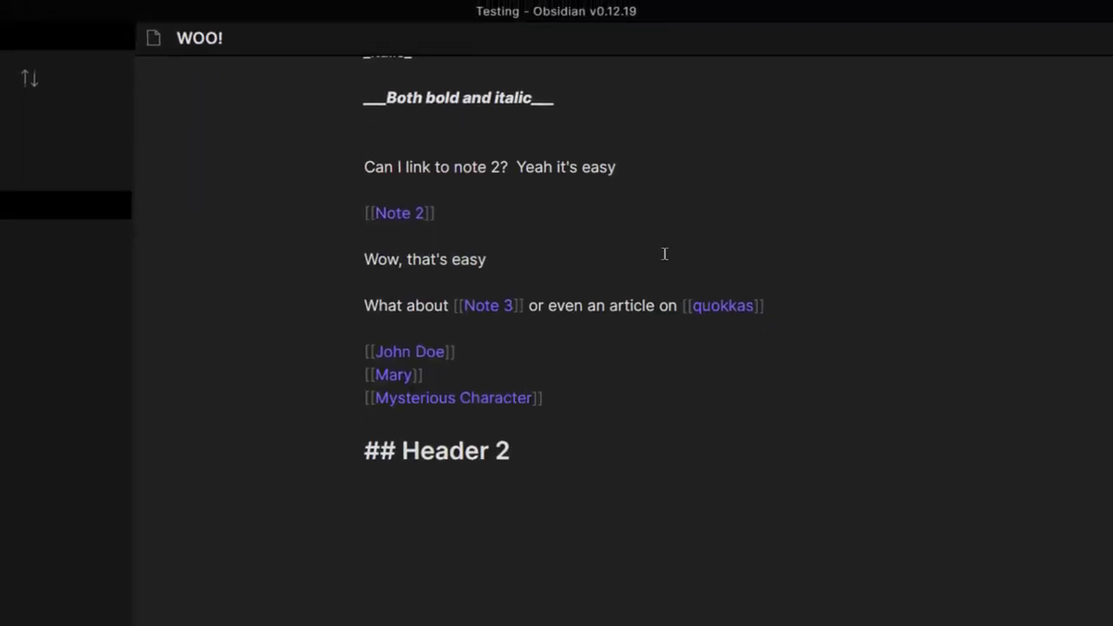
Preview the WOO! note, follow its quokkas link to create that note, and write "Furry! Cute" in it
left_click(719, 304)
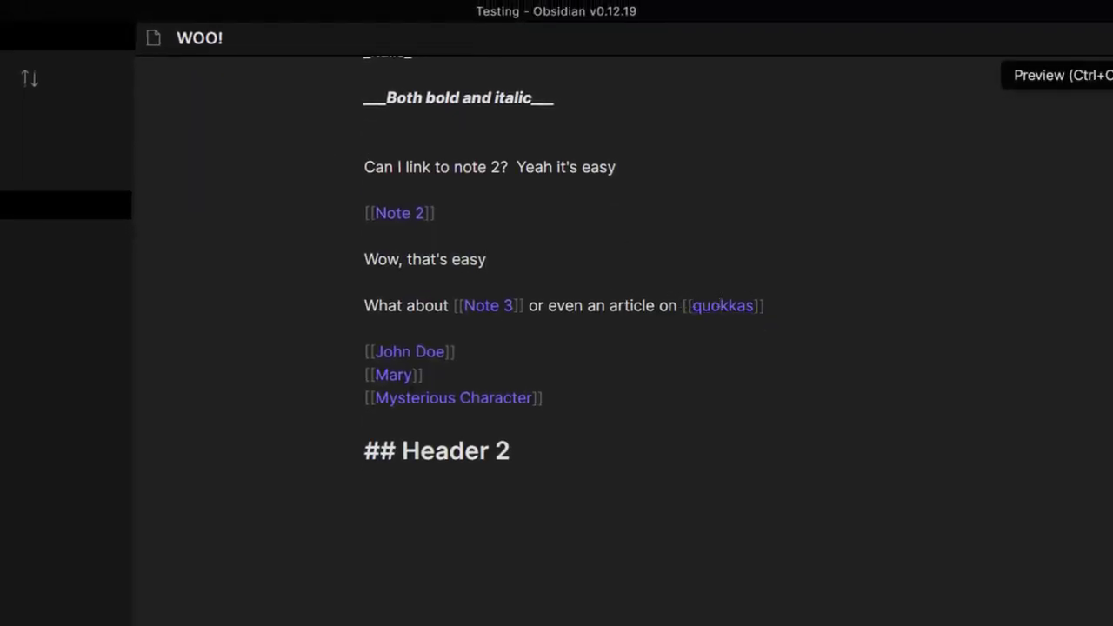
left_click(1097, 38)
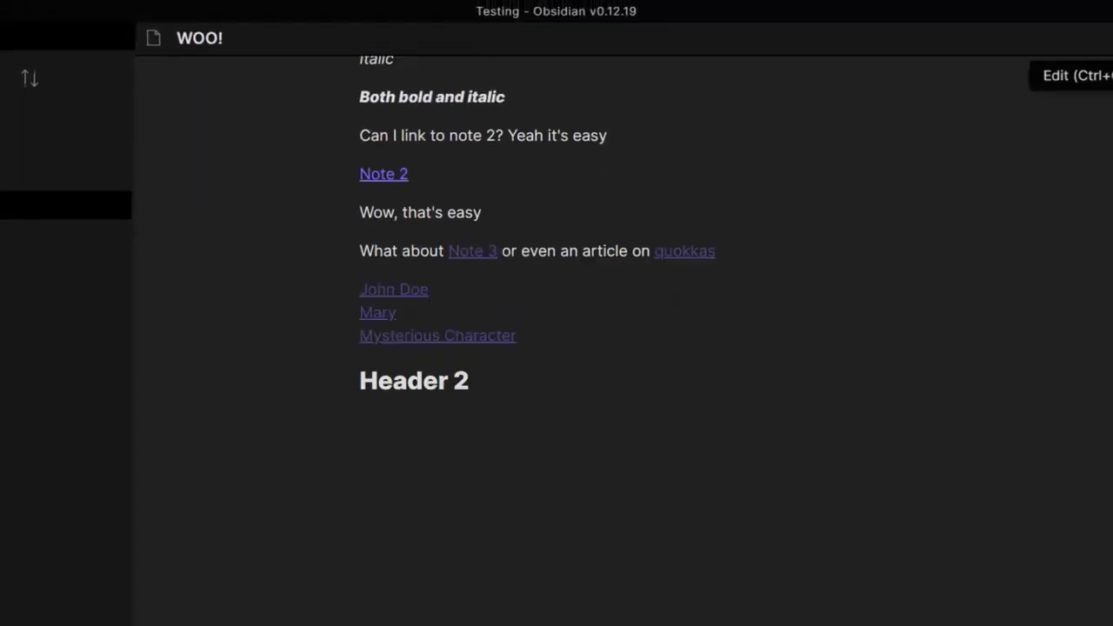
left_click(693, 253)
type("Furry! Cute")
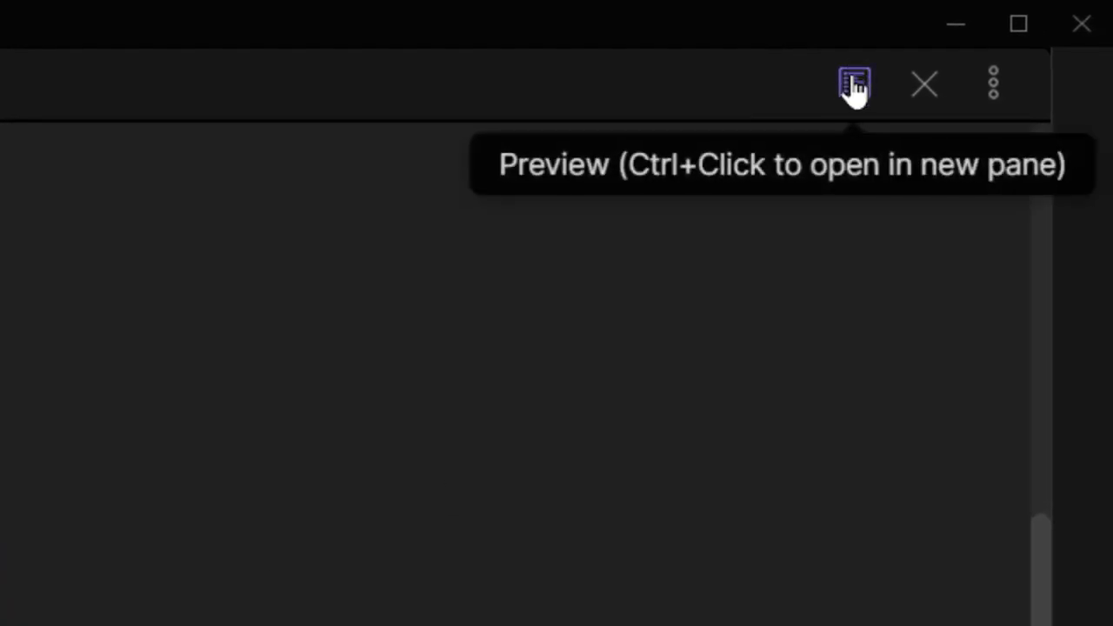
Open a preview of the WOO! note in a new pane beside the editor
left_click(854, 84, "ctrl")
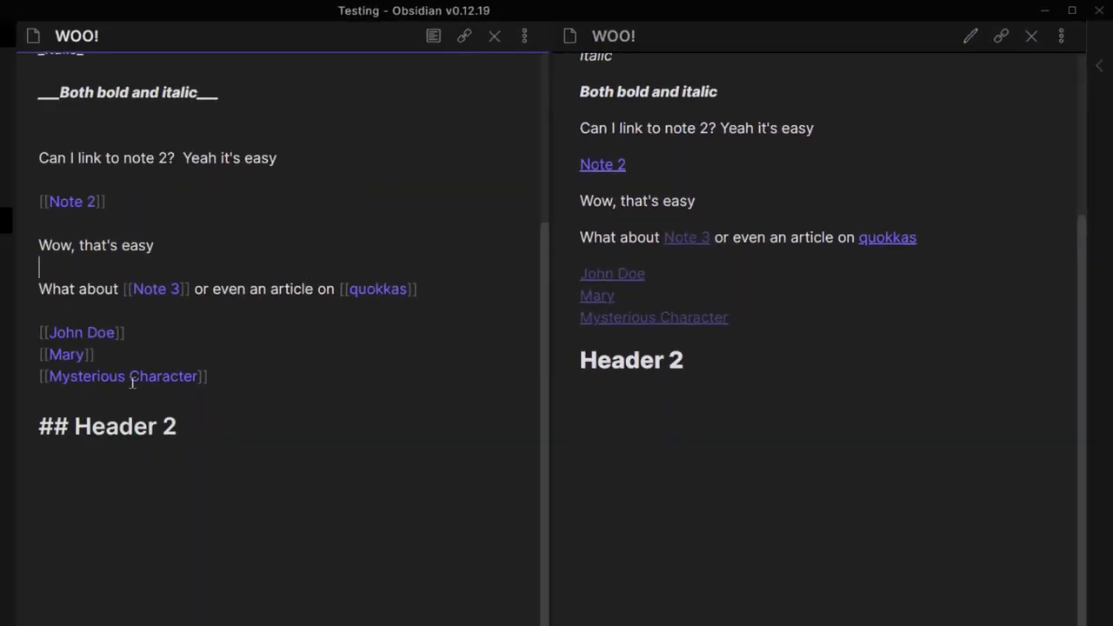
Follow the first person's link in the WOO! preview to create that note, and write "Major Character" in it
left_click(112, 334)
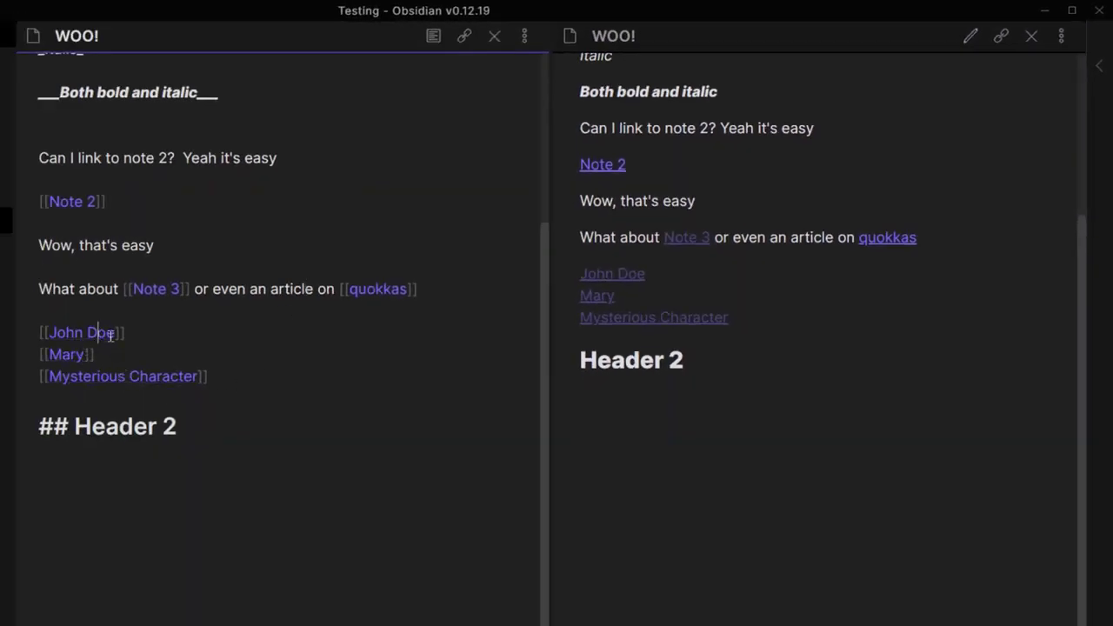
left_click(609, 274)
type("Major")
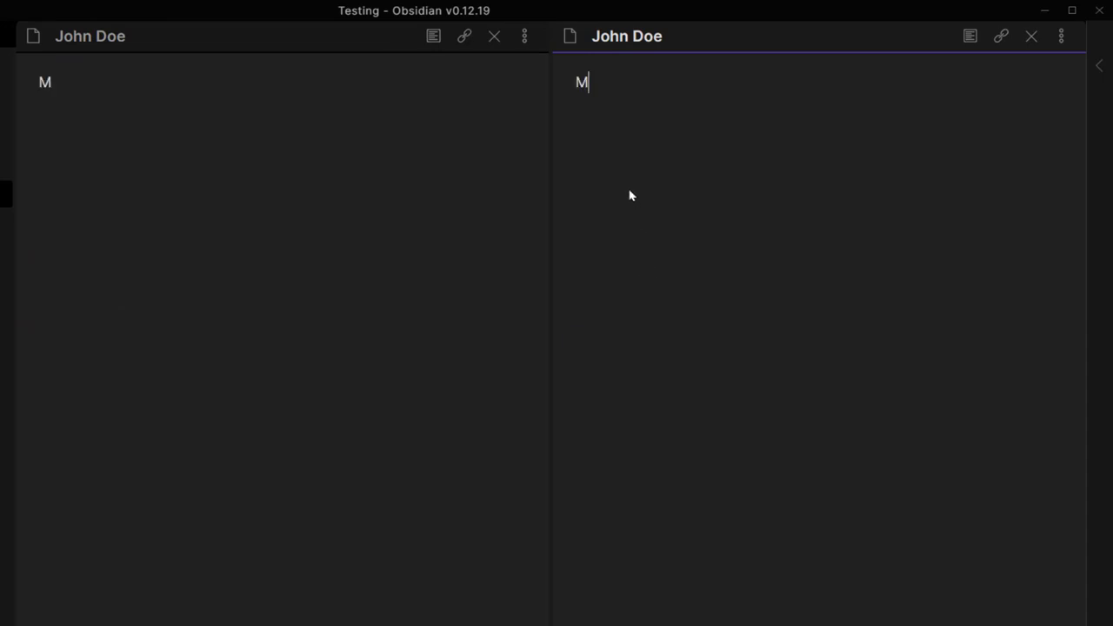
type(" ACHA")
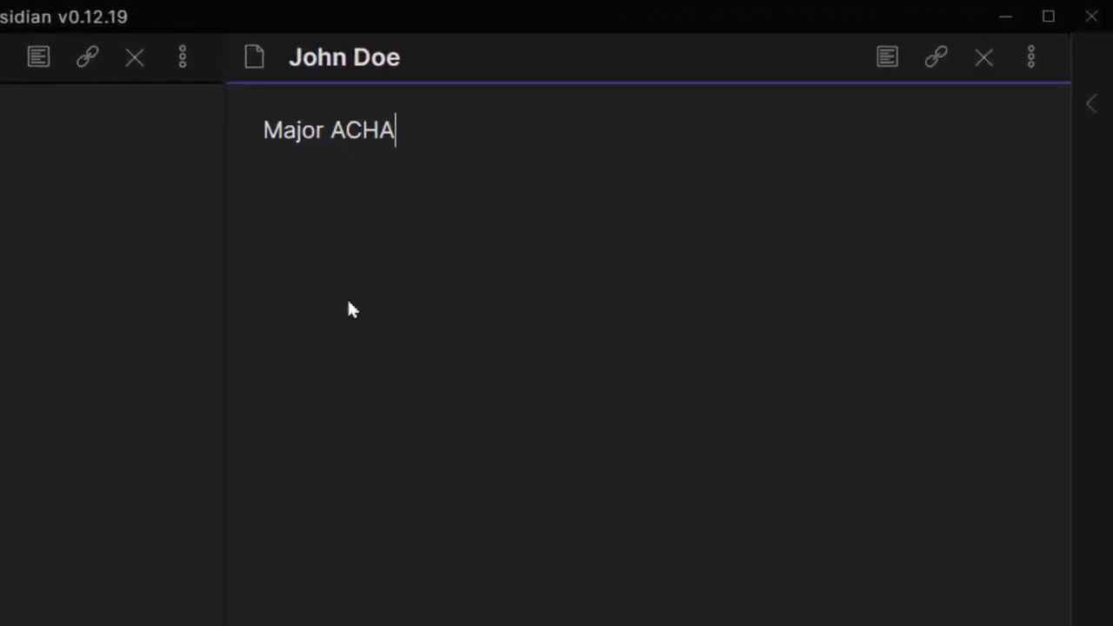
type("RA")
key("BackSpace")
key("BackSpace")
key("BackSpace")
key("BackSpace")
key("BackSpace")
key("BackSpace")
type("Character")
key("Return")
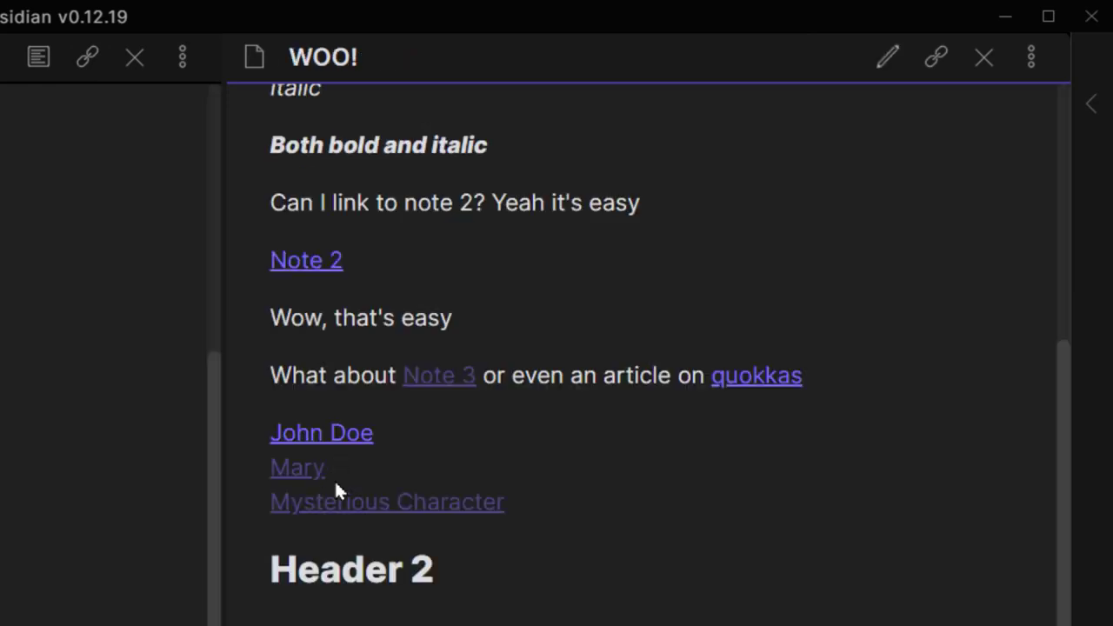
Create the second person's note from its link, describe the character as the first person's friend, and add the tag #NPC
left_click(299, 470)
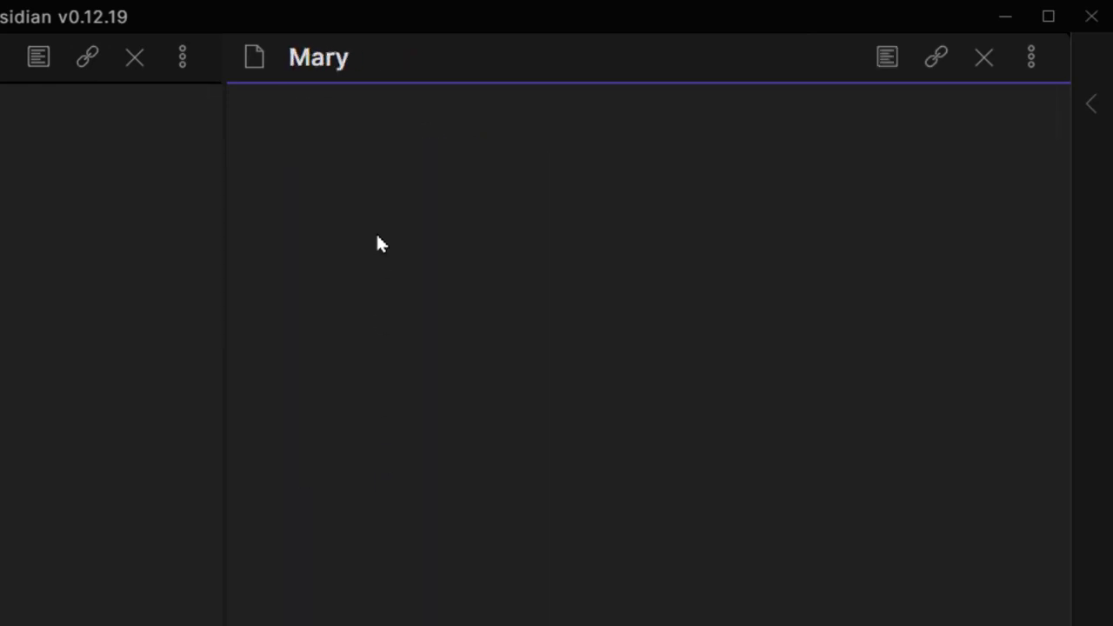
type("John's frie")
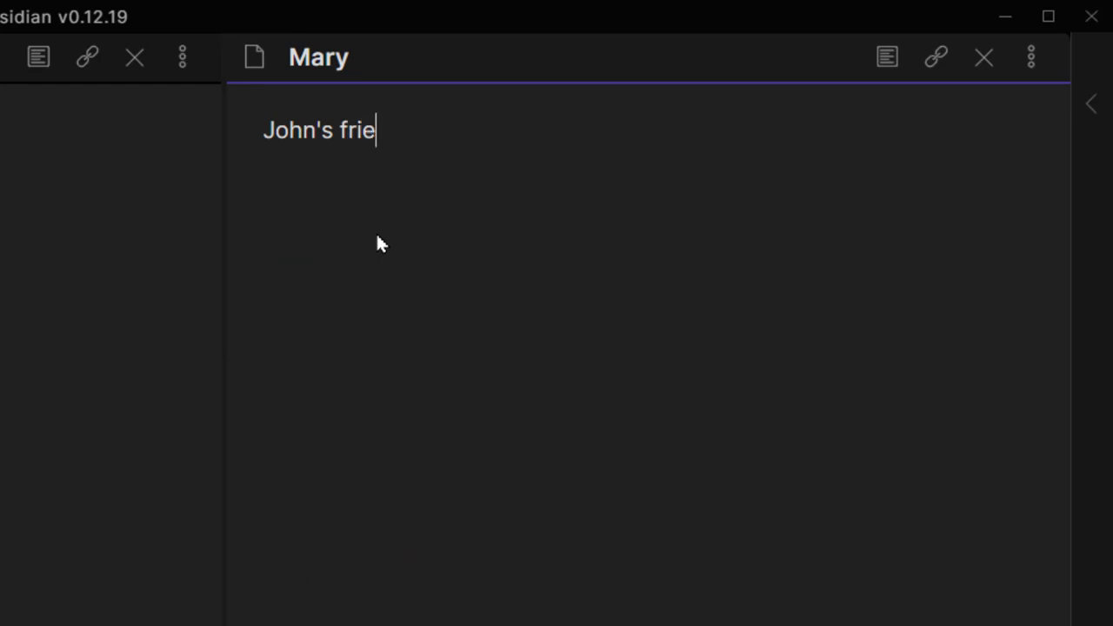
type("nd")
key("Return")
key("Return")
type("#NP")
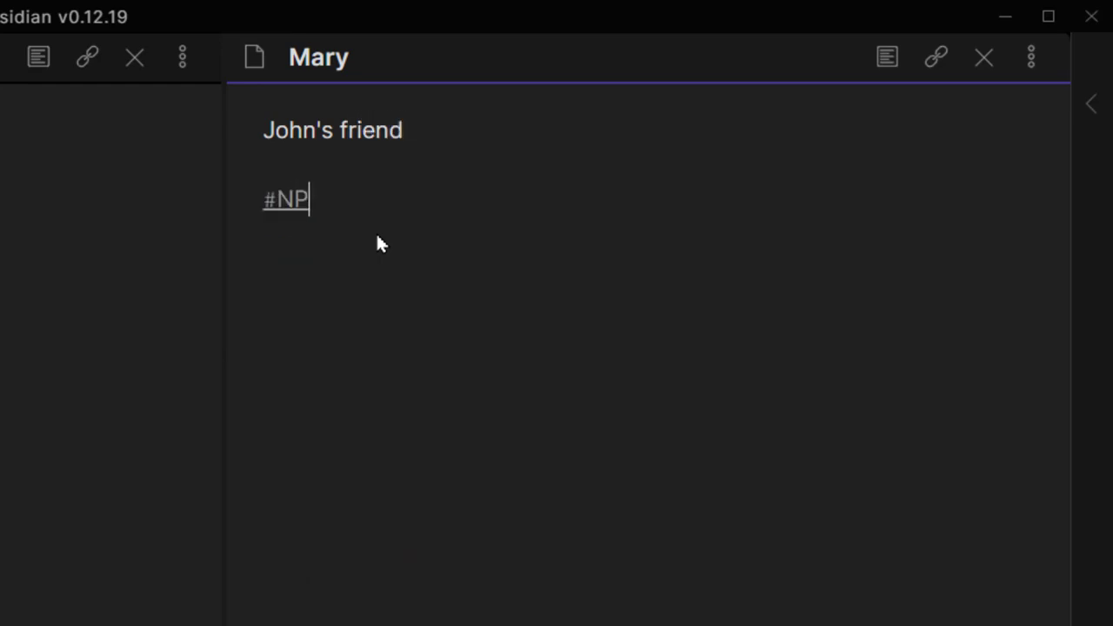
type("C")
key("Return")
type("#")
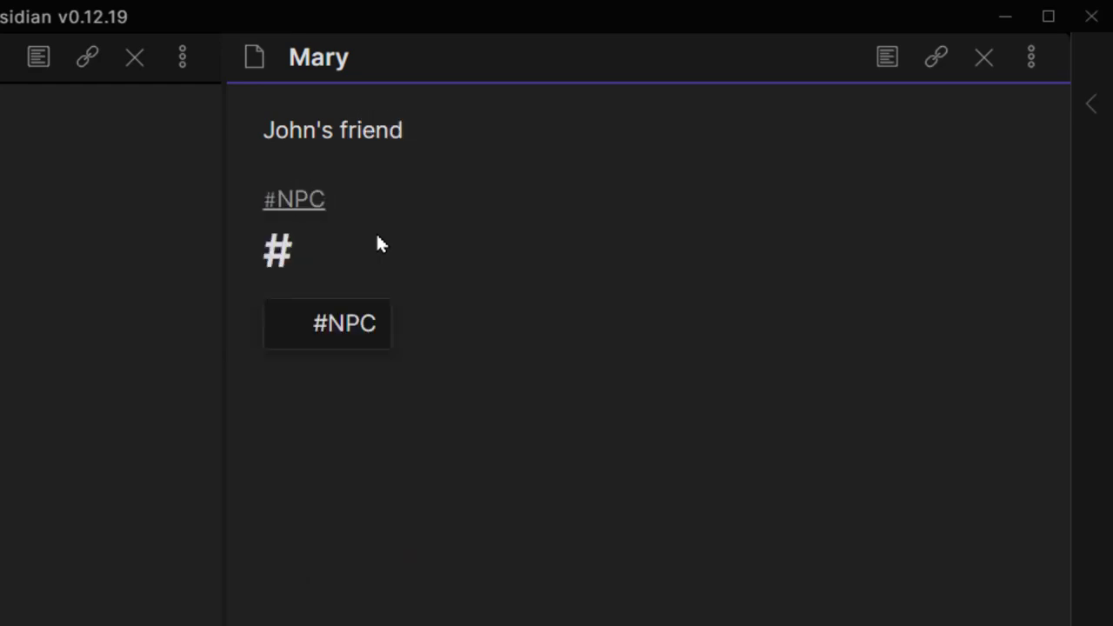
key("BackSpace")
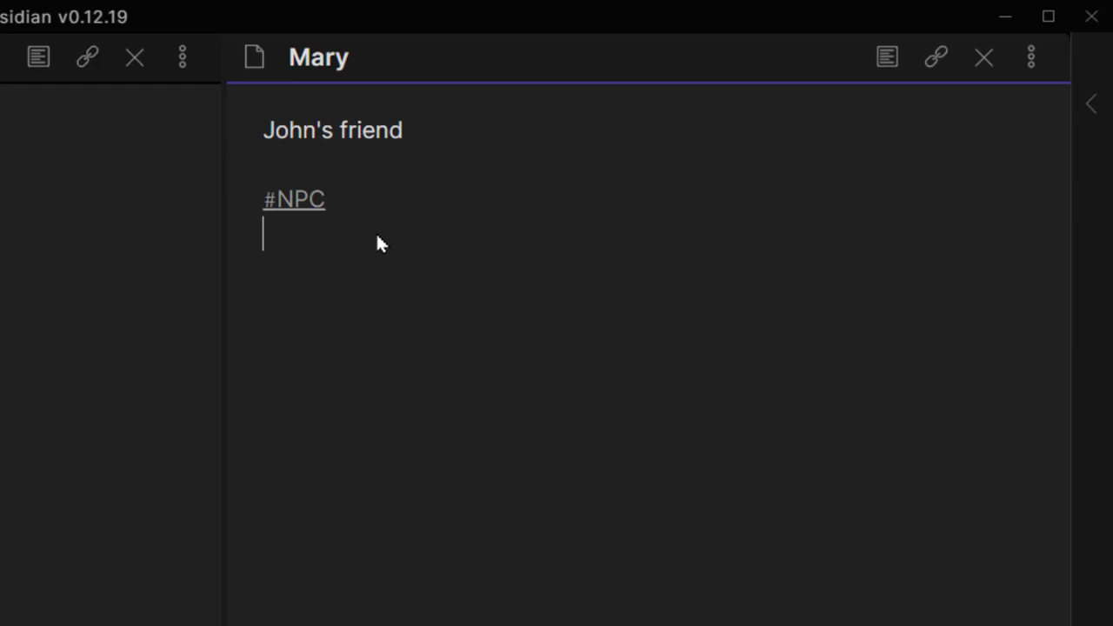
key("ctrl+alt+Left")
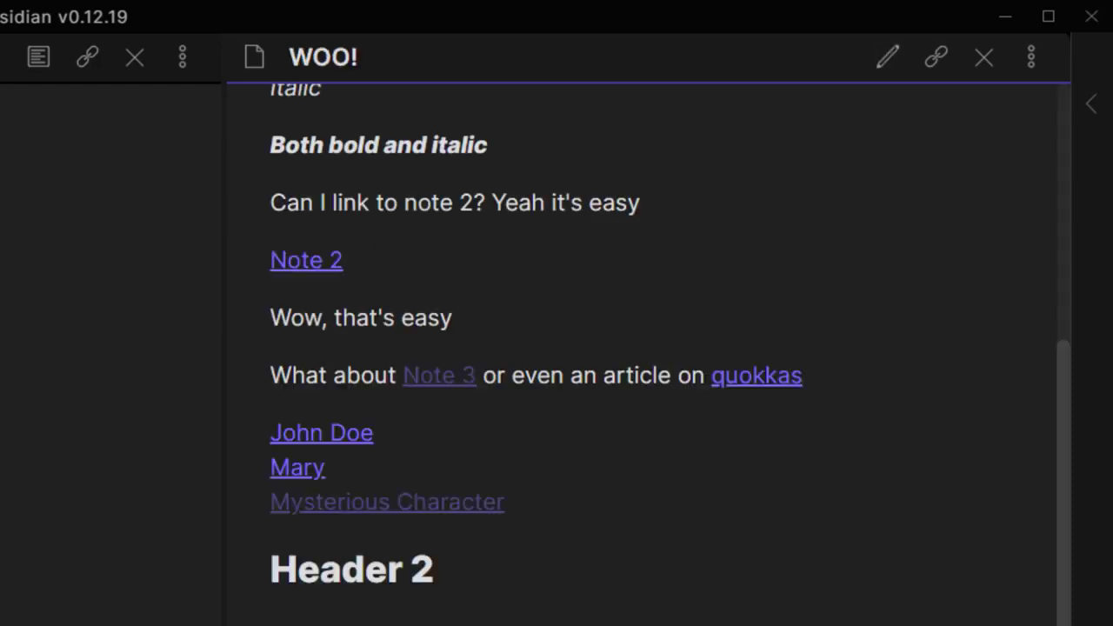
Open the first person's note and add the tag #protagonist below "Major Character"
left_click(343, 437)
left_click(113, 188)
type("#protagonist")
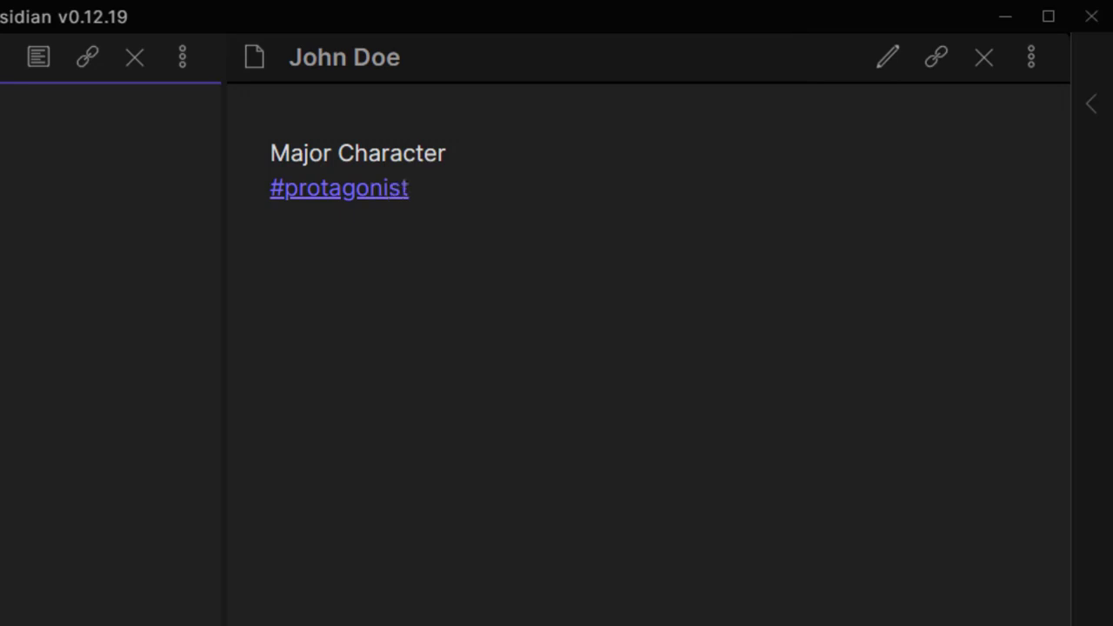
key("ctrl+alt+Left")
Create the Mysterious Character note from its link, with the tag #antagonist and the text "Evil!" below it
left_click(447, 503)
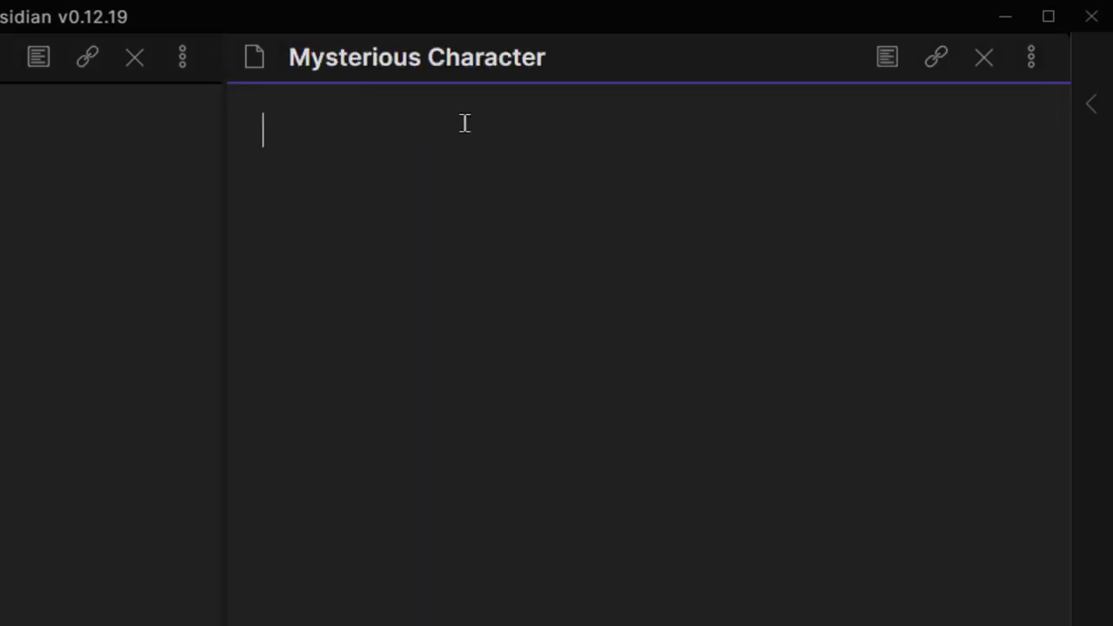
type("#ant")
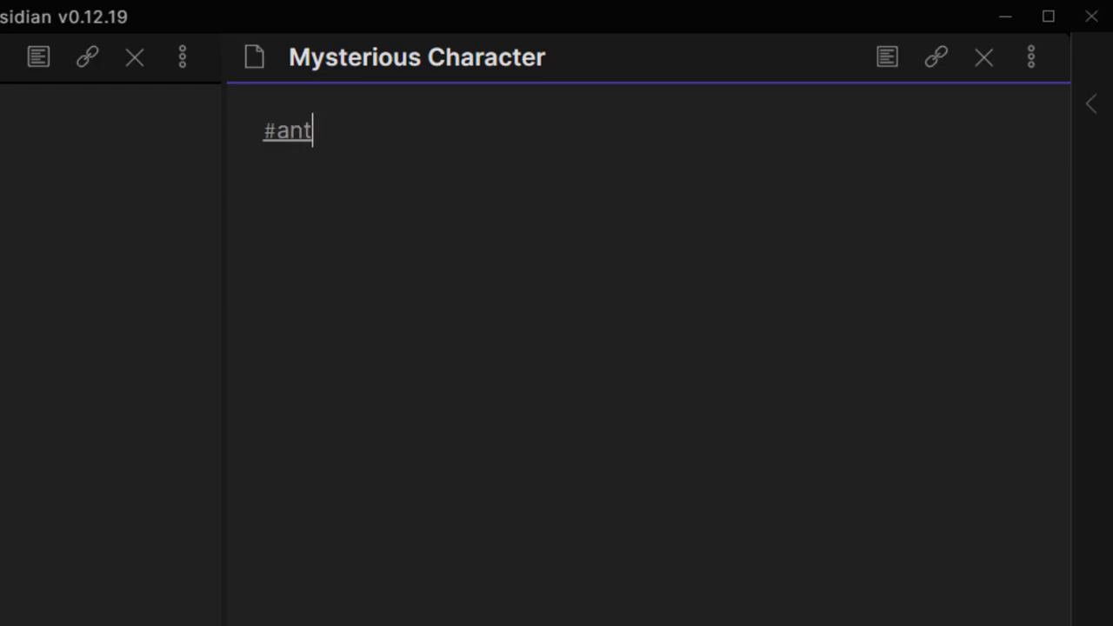
type("agonist")
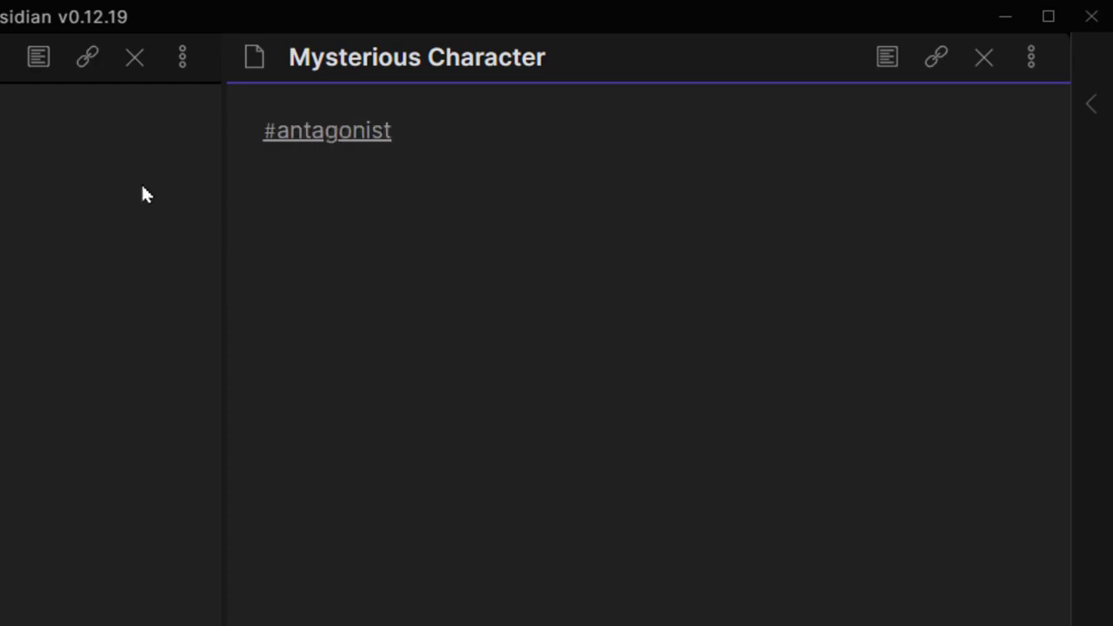
key("Return")
key("Return")
type("Evil!")
key("ctrl+alt+Left")
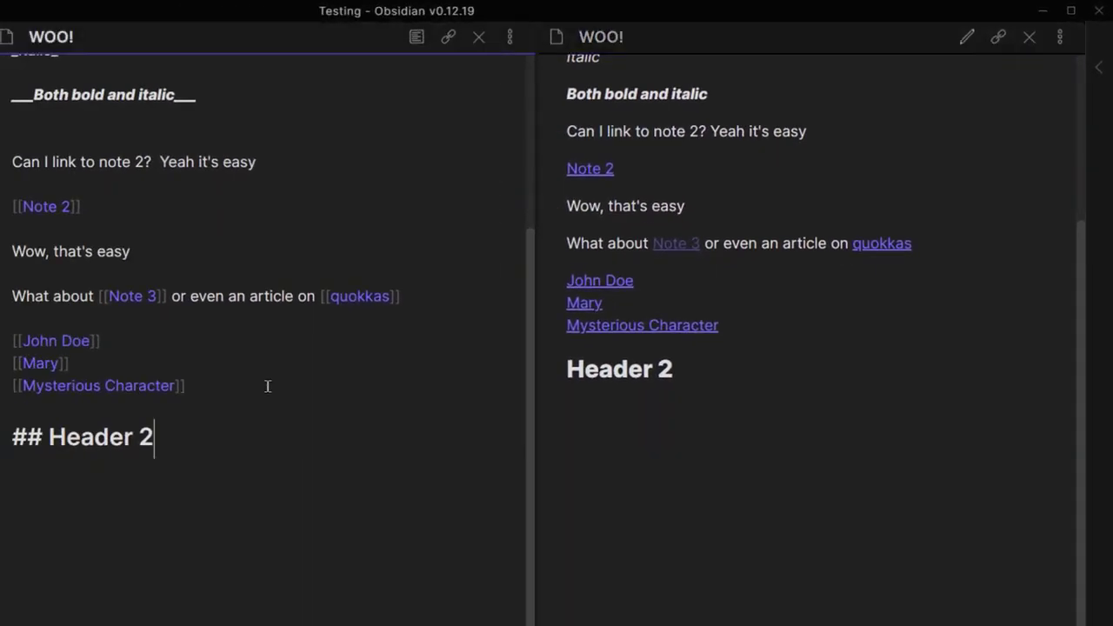
Move the "## Header 2" heading in the WOO! note above the three character links
key("shift+Up")
key("ctrl+c")
key("BackSpace")
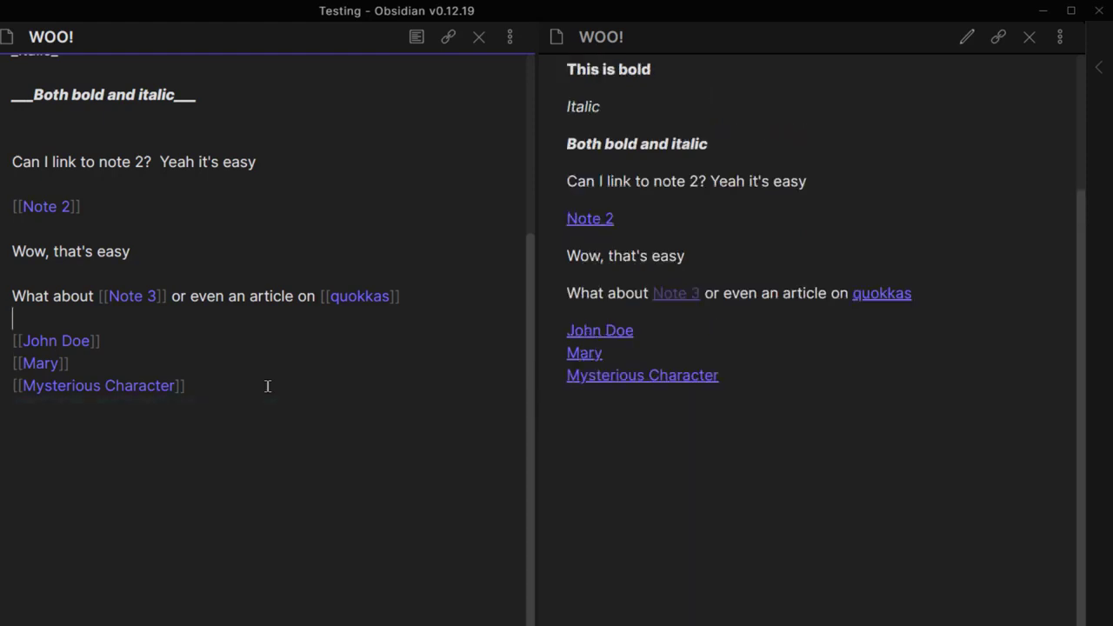
key("Return")
key("ctrl+v")
key("Return")
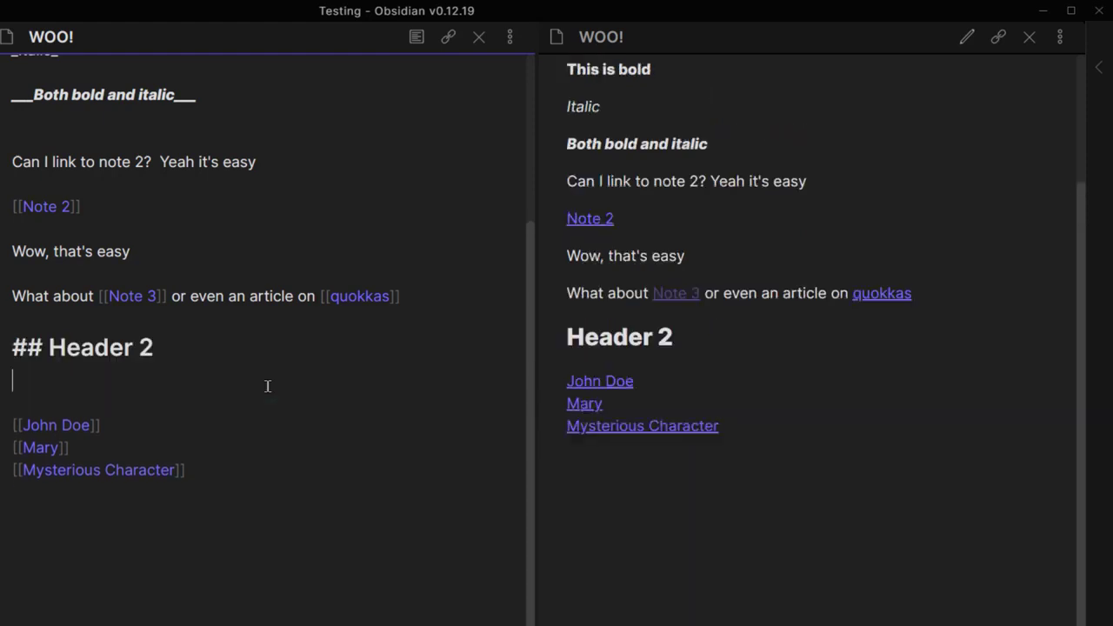
Delete the wording of the relocated Header 2 heading
key("BackSpace")
key("BackSpace")
key("BackSpace")
key("BackSpace")
key("BackSpace")
key("BackSpace")
key("BackSpace")
key("BackSpace")
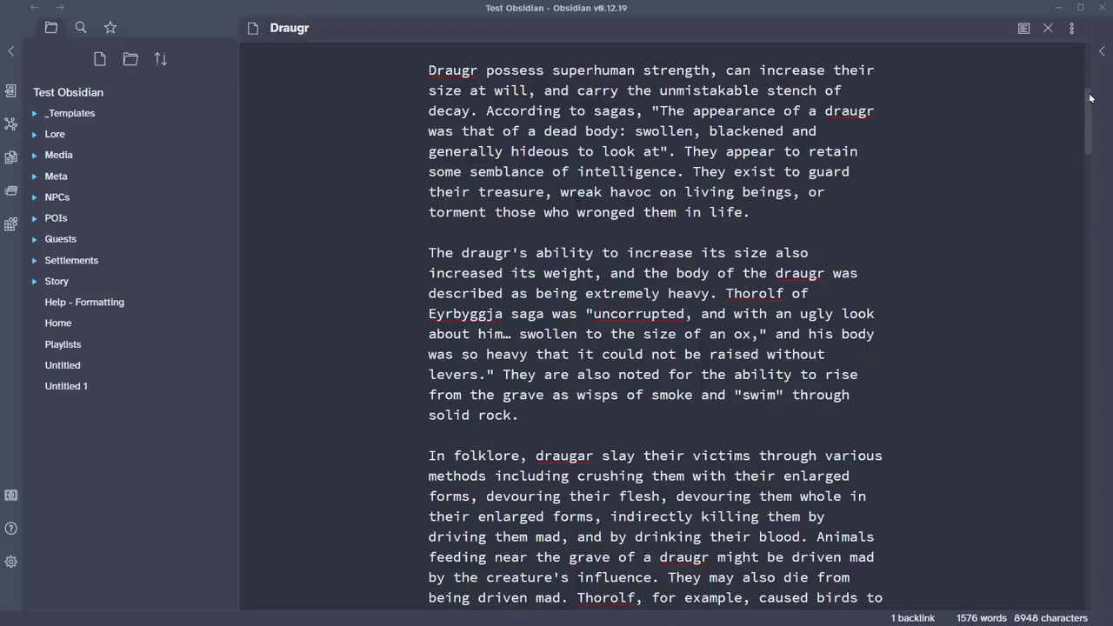
In the Test Obsidian vault, open a preview of the Draugr note in a new pane and browse its sections side by side
scroll(1090, 98, "down", 4)
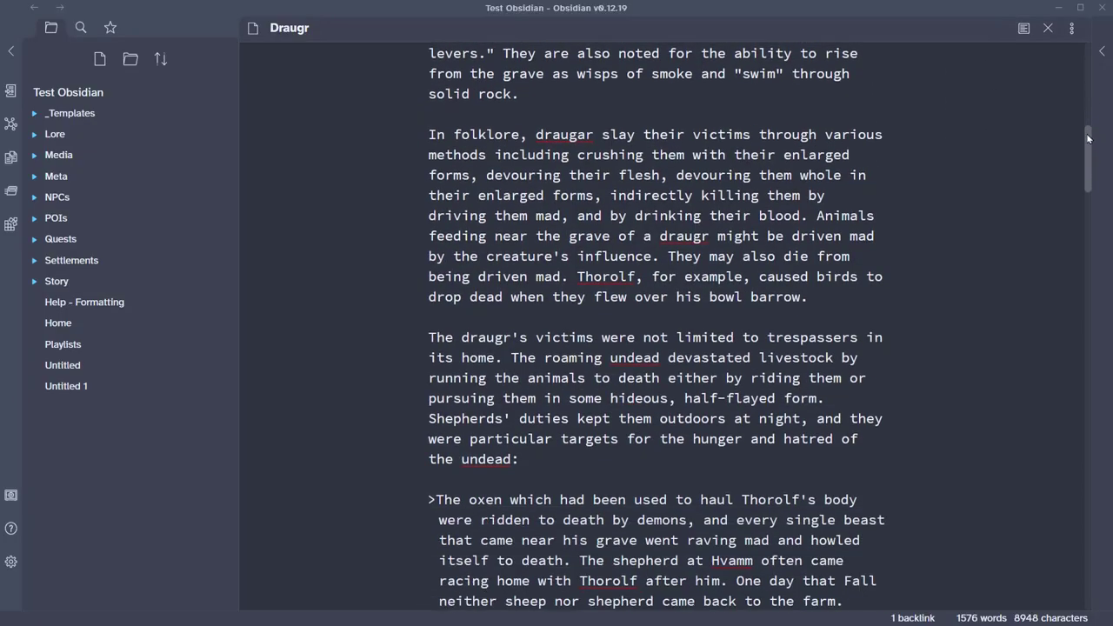
scroll(1090, 98, "up", 8)
left_click(1023, 30, "ctrl")
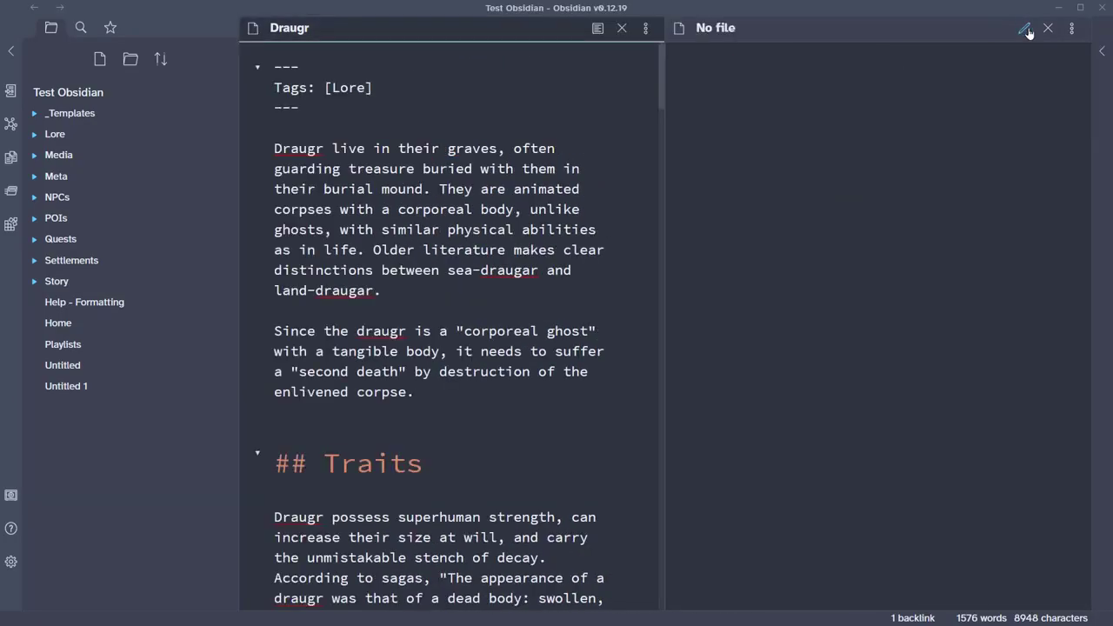
scroll(904, 191, "down", 10)
scroll(904, 192, "down", 10)
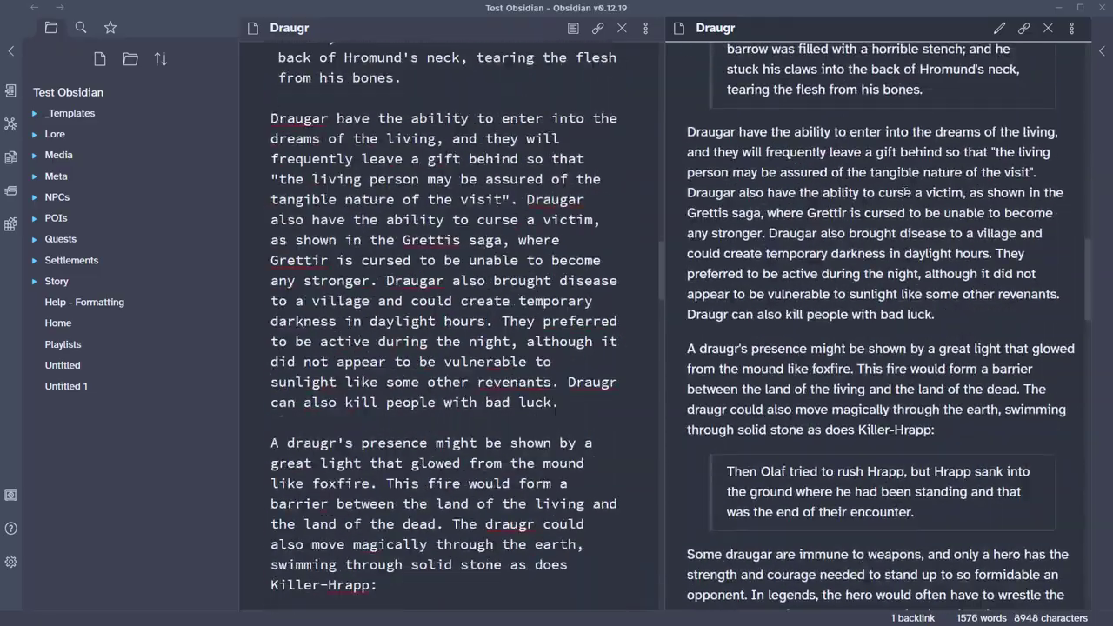
scroll(908, 191, "down", 10)
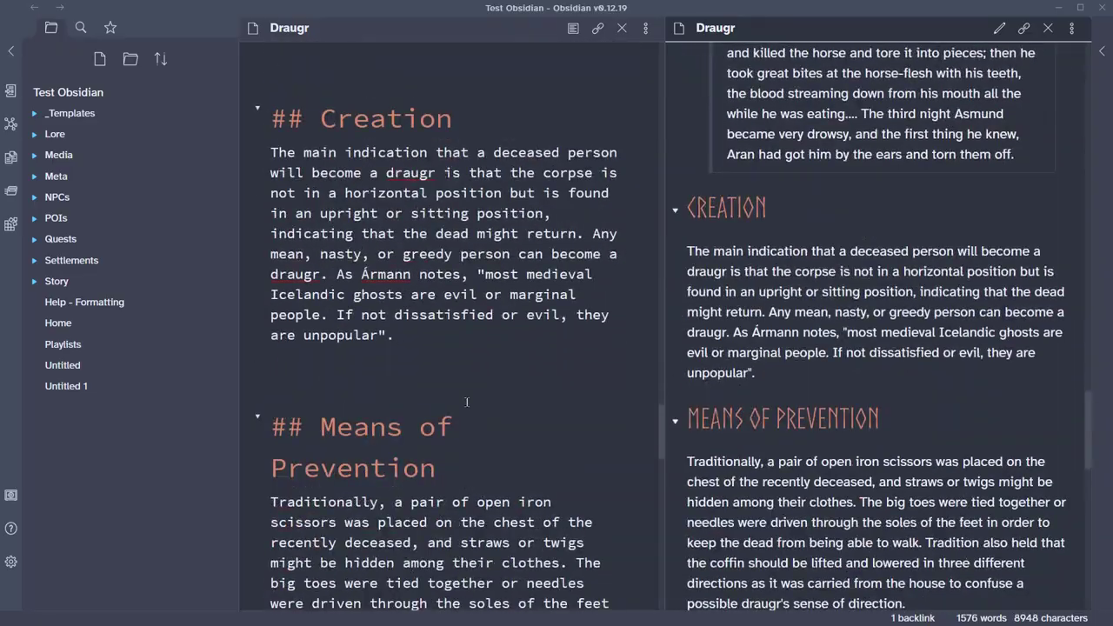
scroll(851, 423, "down", 5)
scroll(783, 339, "up", 20)
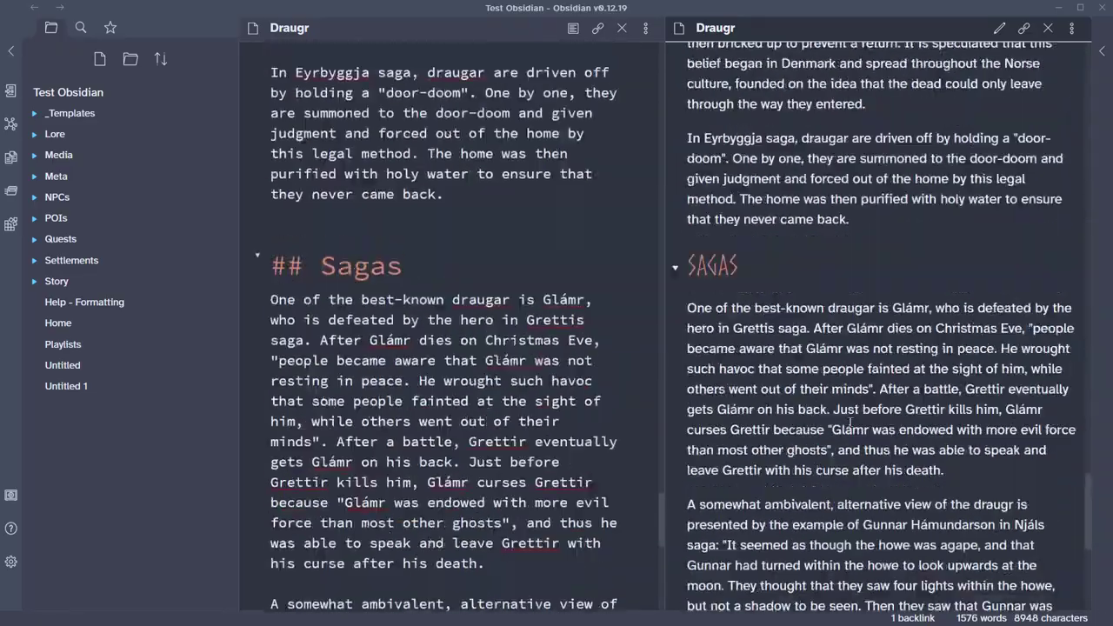
Below the Draugr note's tags block, add a link to Sudrskogr followed by "has several", and follow the link in the preview
left_click(306, 117)
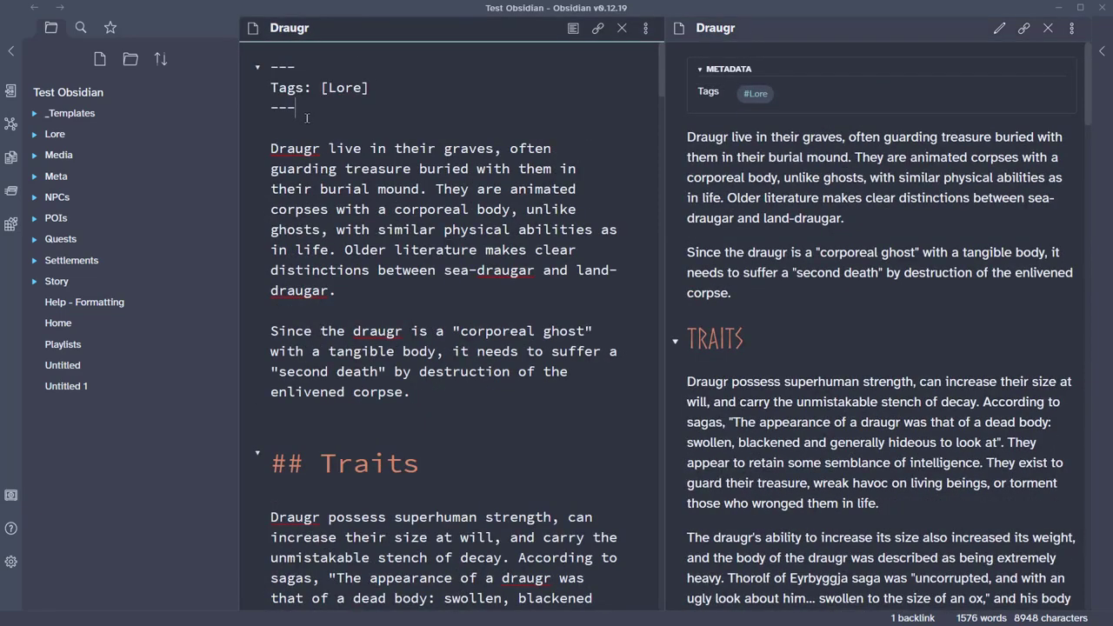
key("Return")
key("Return")
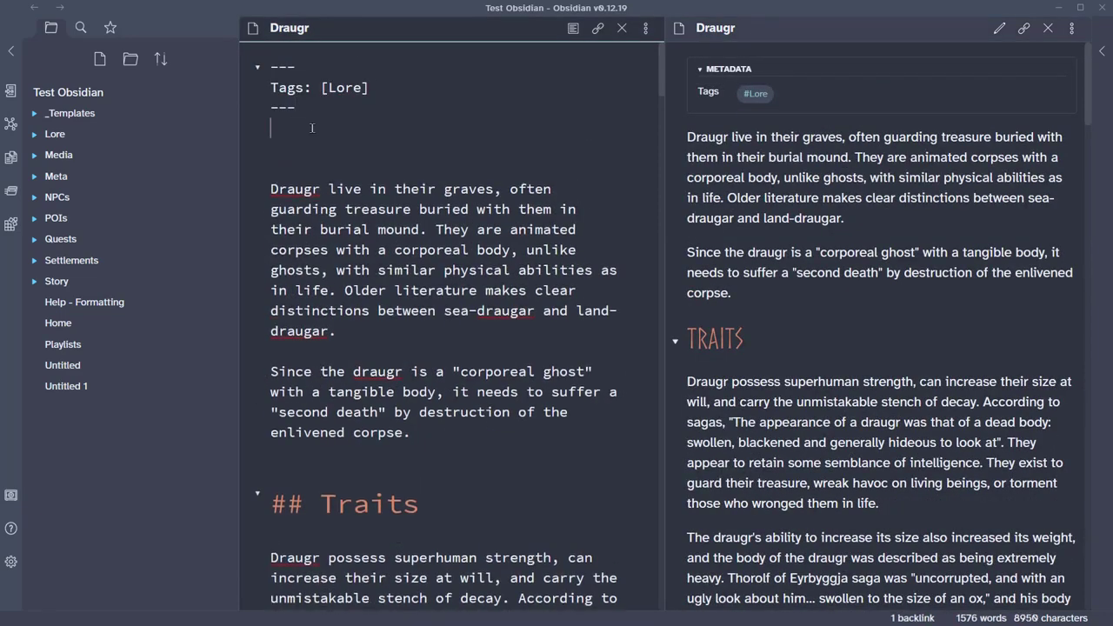
type("[[Sudr")
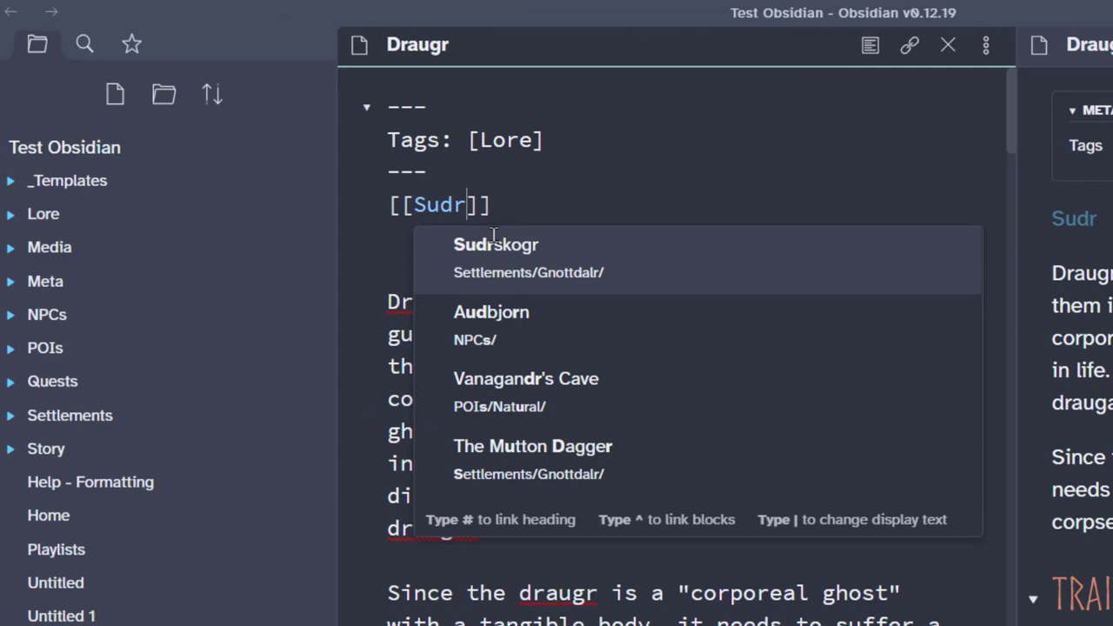
left_click(521, 245)
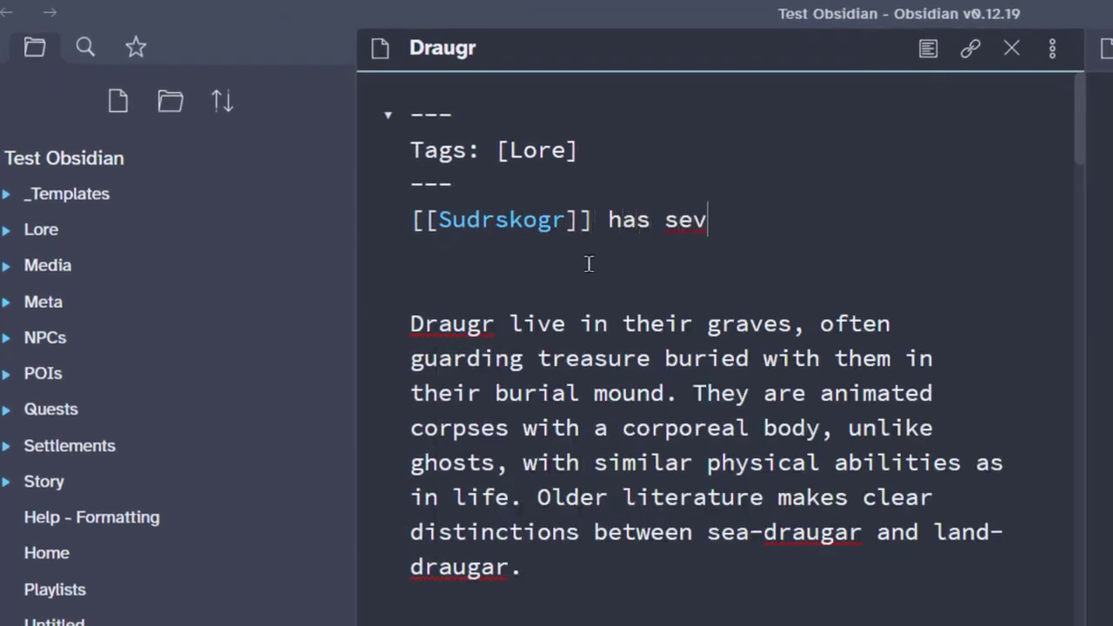
key("BackSpace")
key("BackSpace")
type("eral")
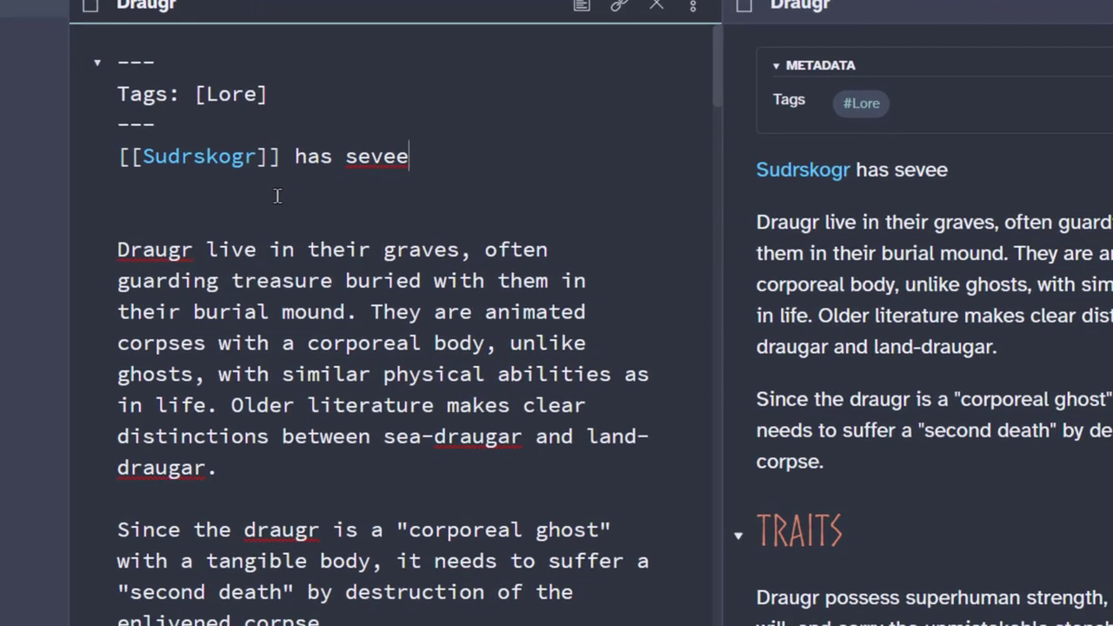
left_click(811, 172)
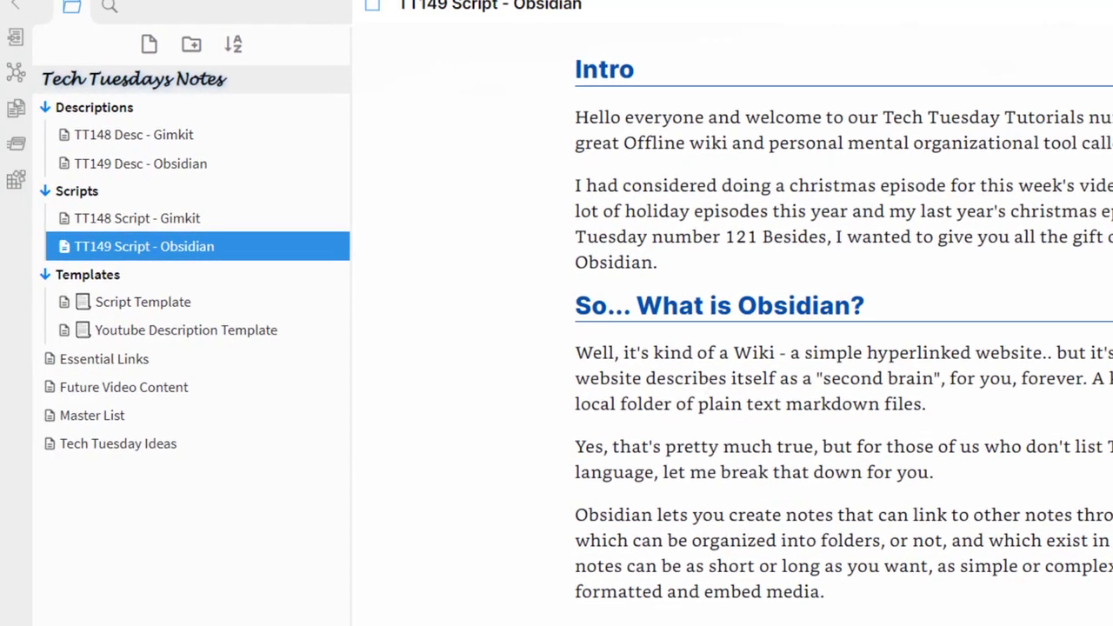
In the Tech Tuesdays Notes vault, look through the TT149 script, the TT148 Gimkit description and script, and the script and YouTube description templates
scroll(843, 339, "down", 15)
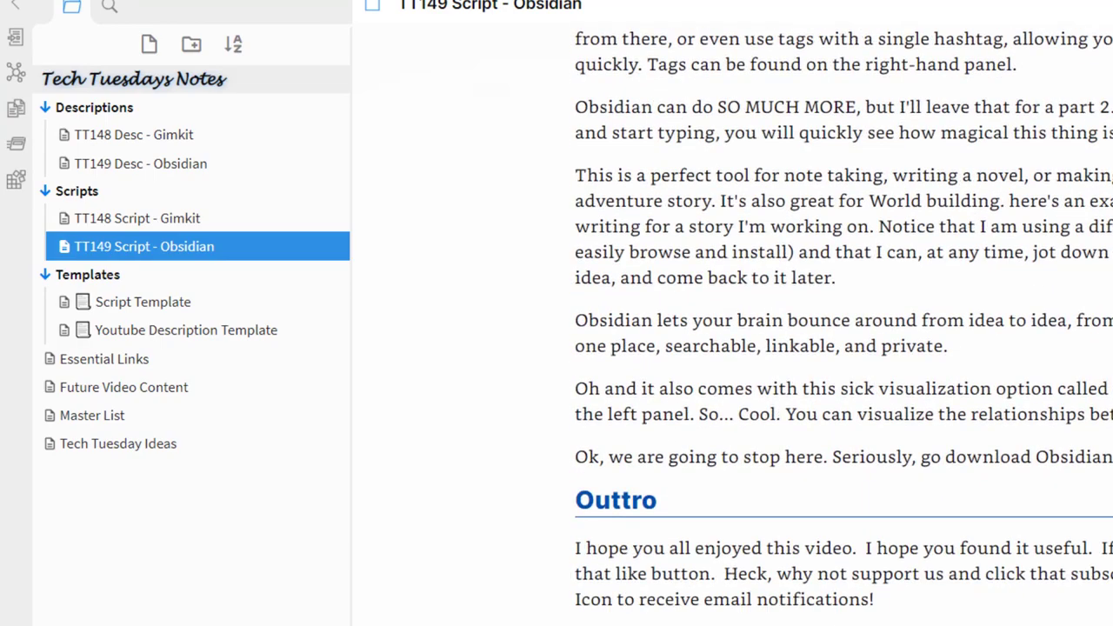
scroll(733, 559, "up", 15)
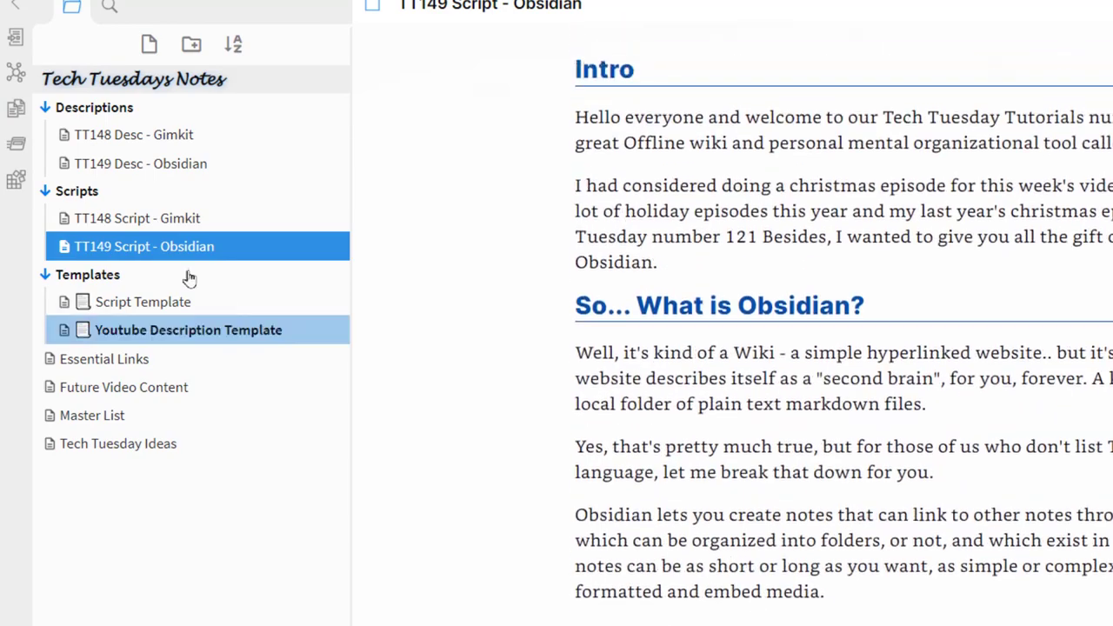
left_click(131, 135)
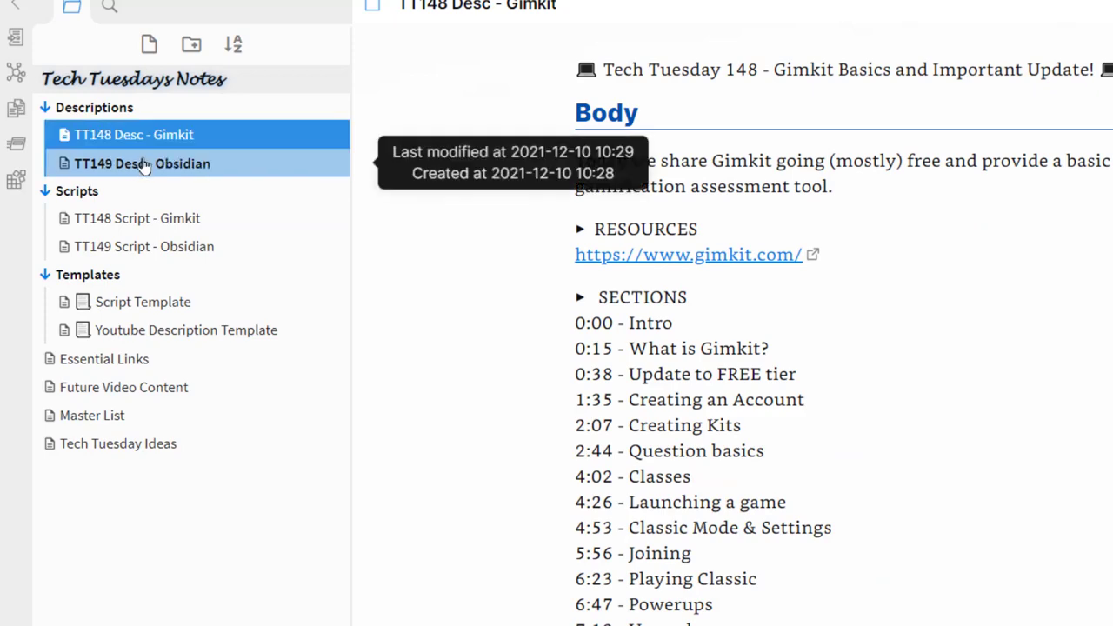
left_click(150, 222)
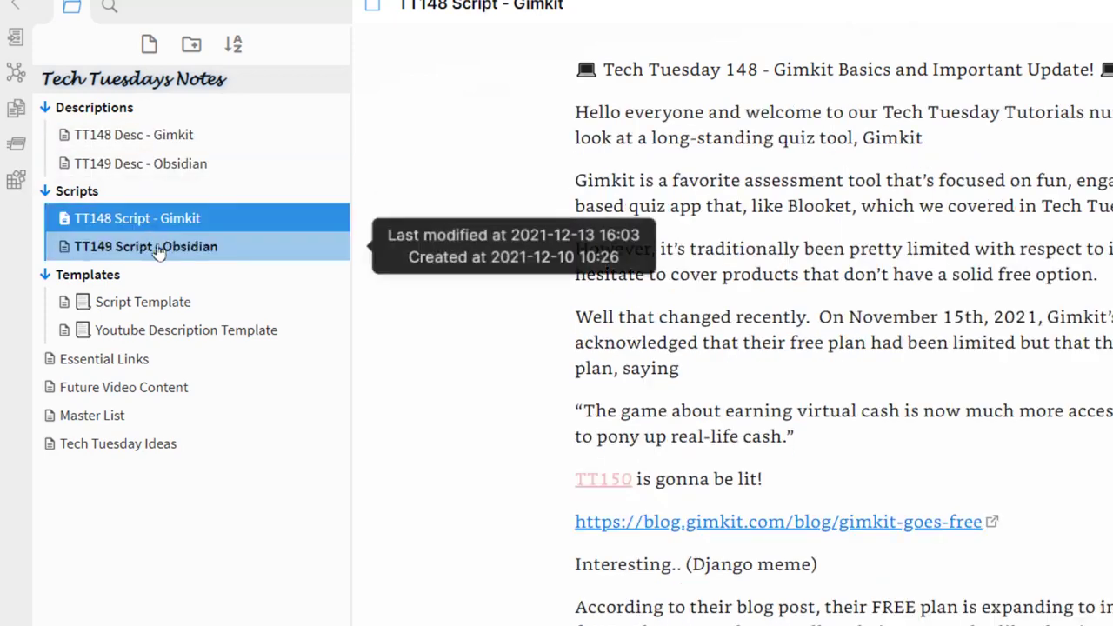
left_click(155, 304)
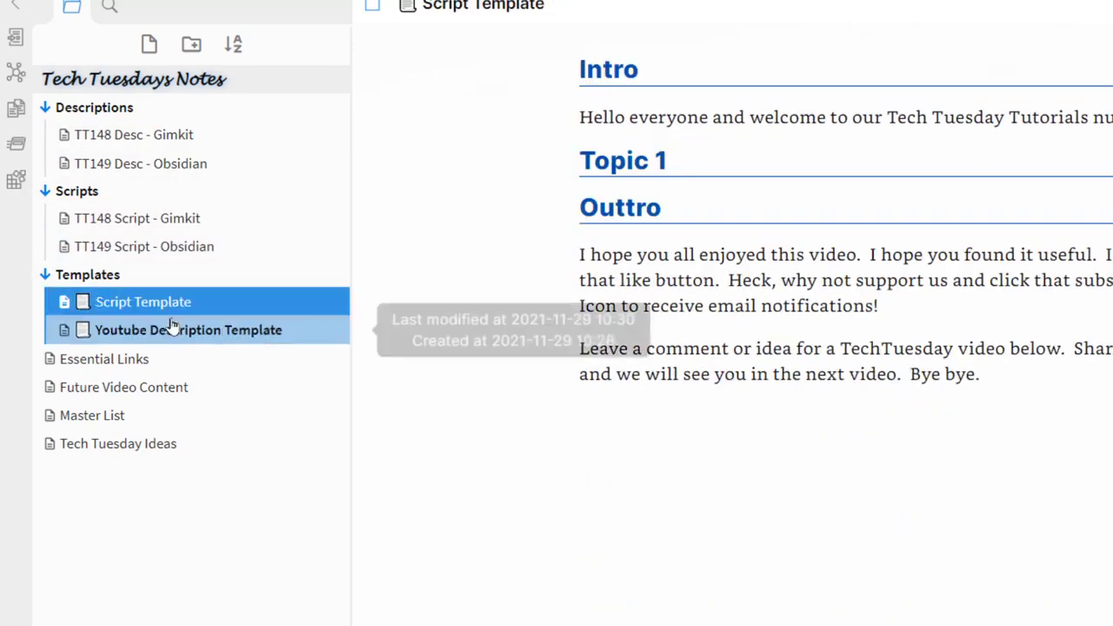
left_click(166, 330)
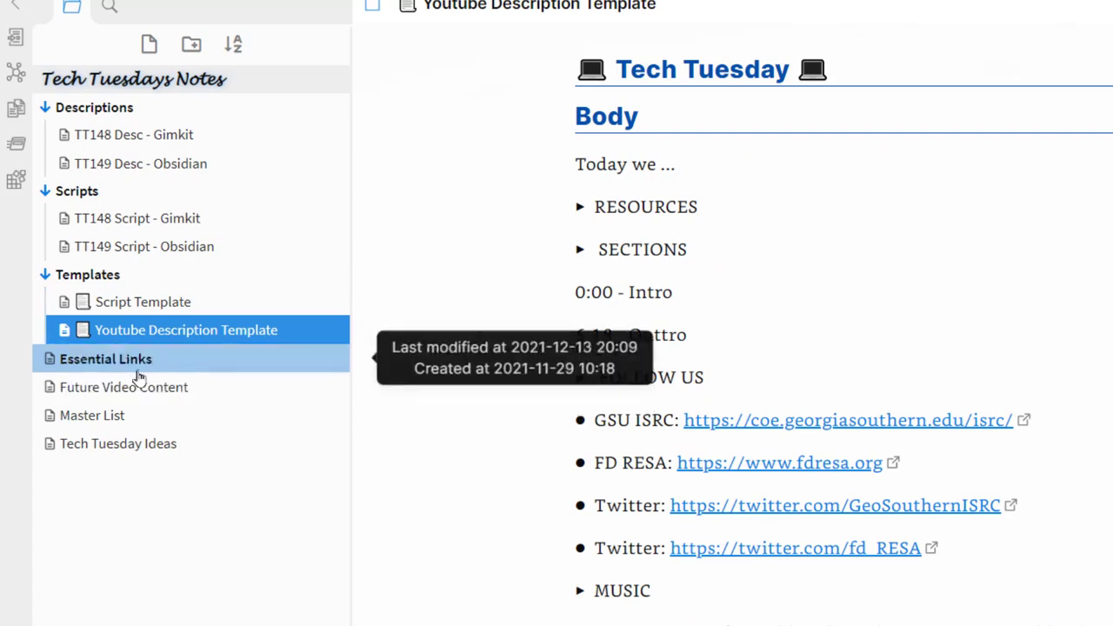
In the Tech Tuesdays Notes vault, look through the Essential Links and Future Video Content notes
left_click(146, 359)
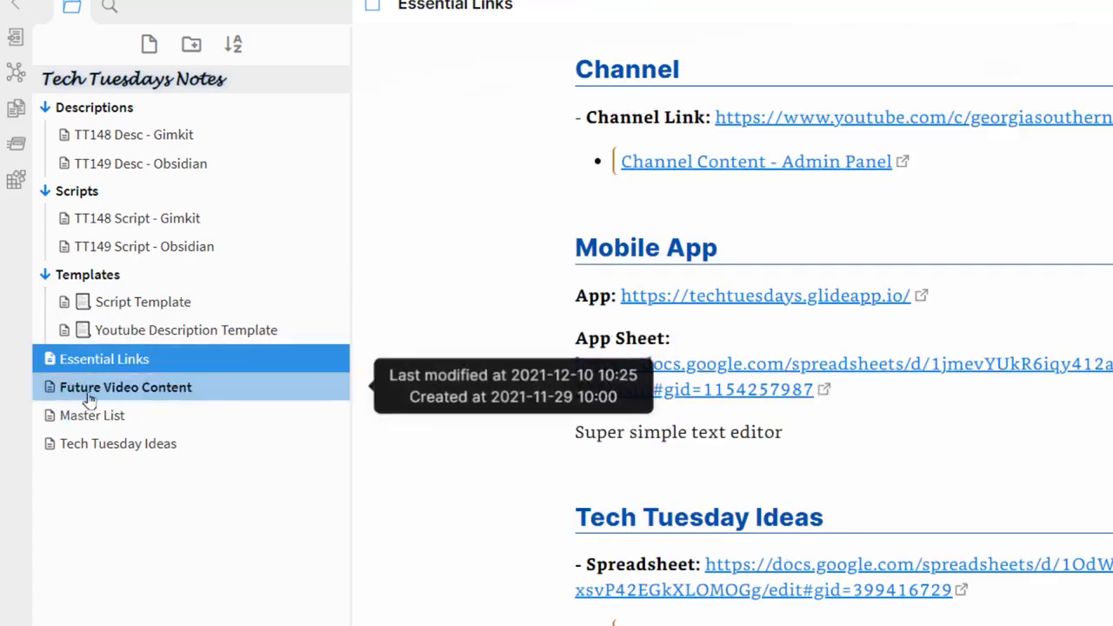
left_click(185, 395)
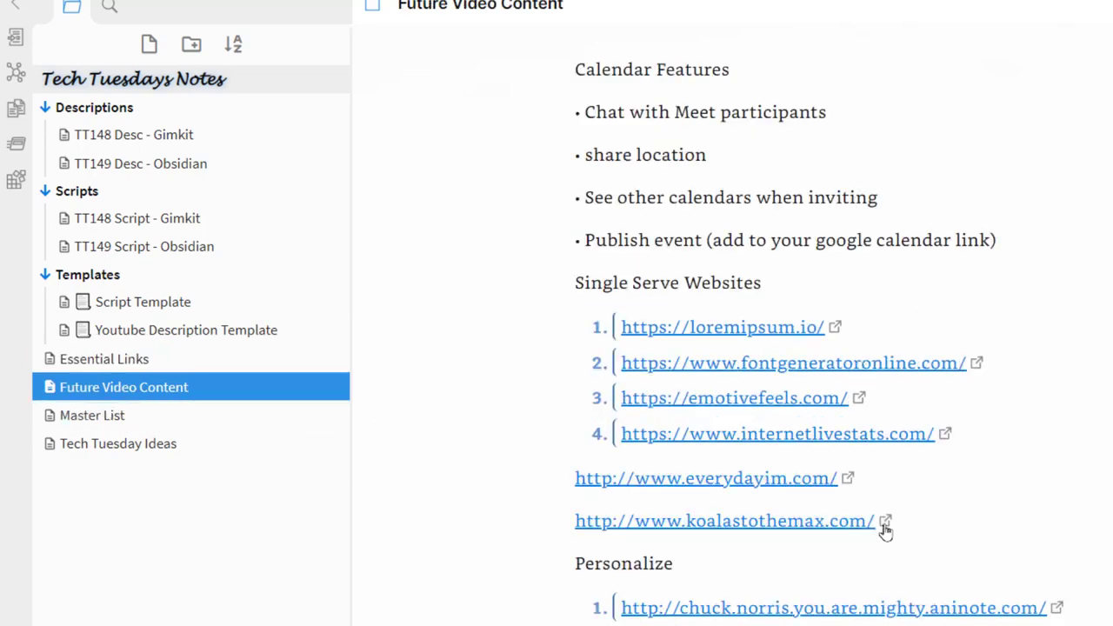
Create a note named TT 150 and enter an idea in its body beginning with "Glideapps? - Maybe"
left_click(148, 44)
type("T")
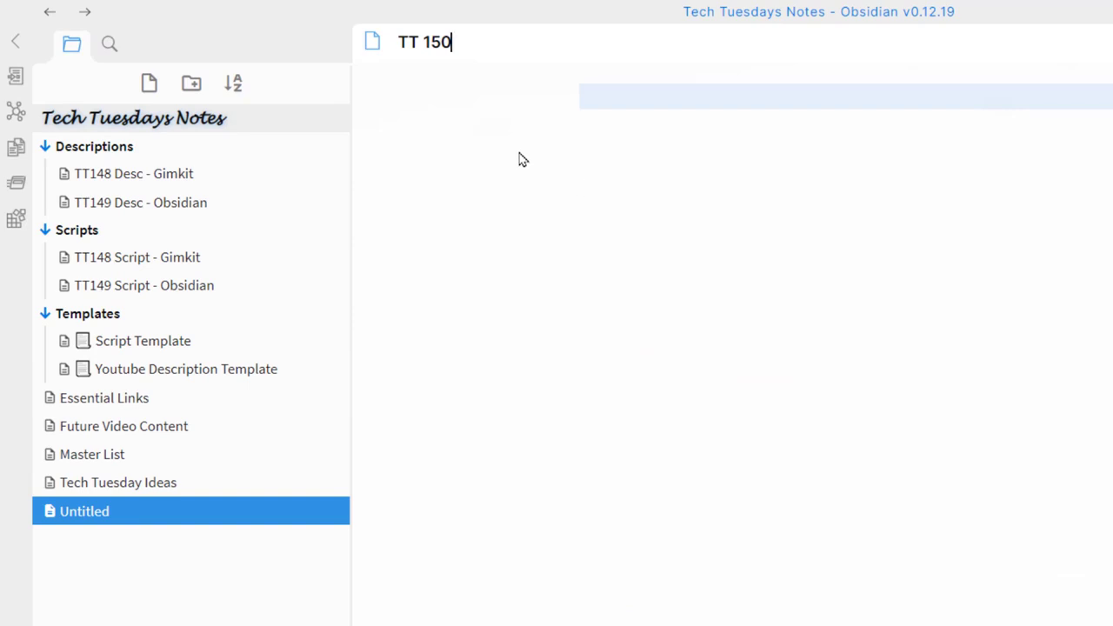
type("T 150")
key("Return")
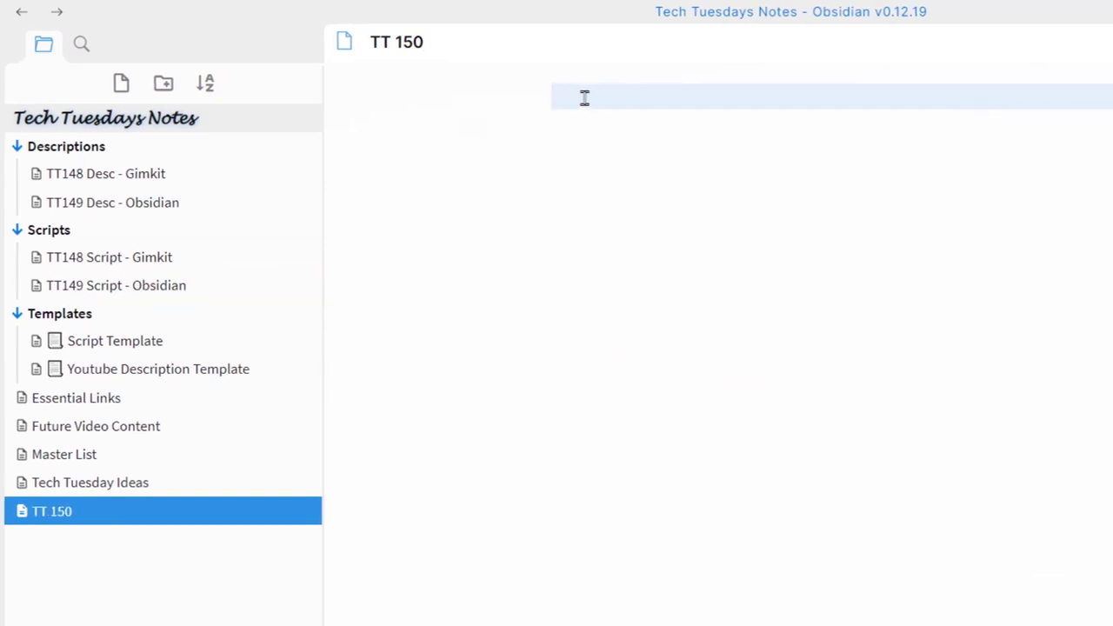
type("Glideapps? - Maybe ho")
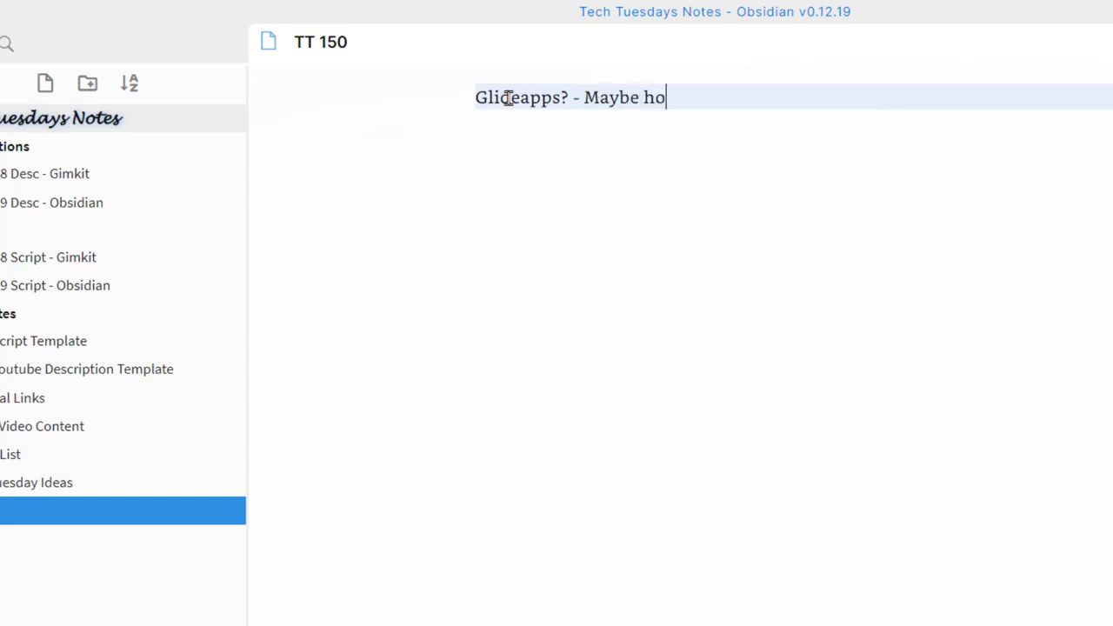
type(" made")
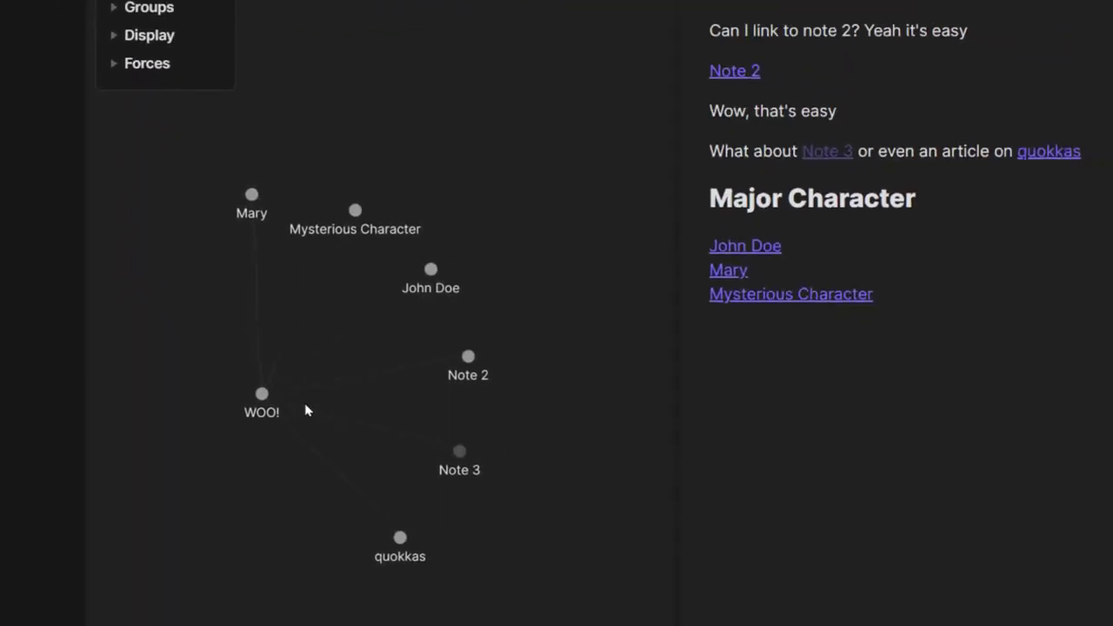
In the Testing vault, reposition the WOO! node in the graph and add a "See also" link to Mary below the major character's #protagonist tag
left_click_drag(259, 398, 529, 253)
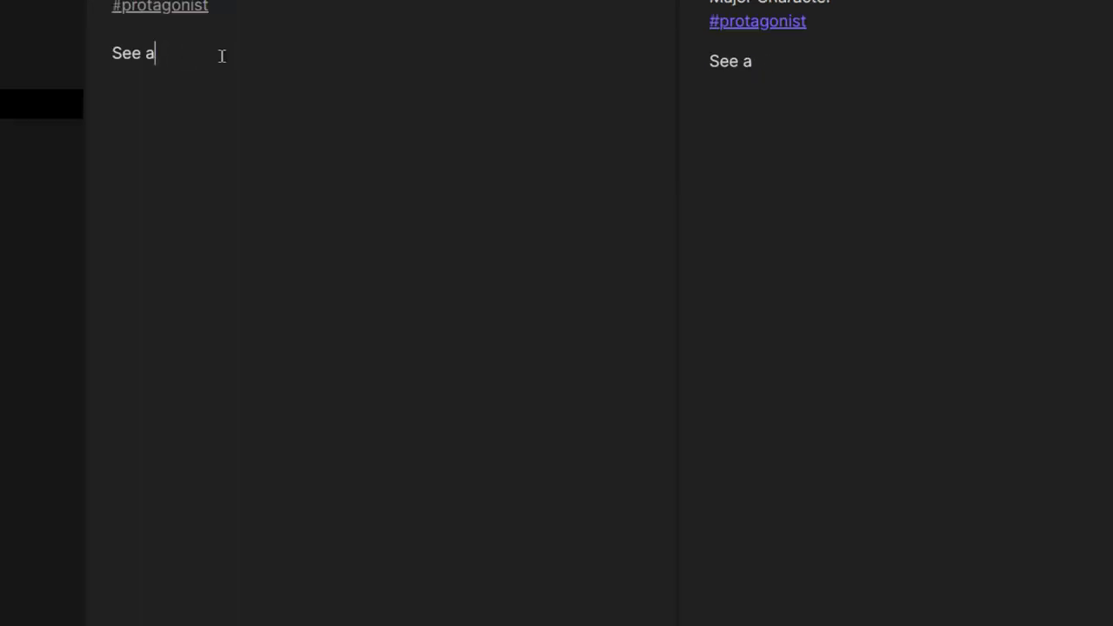
type("[[")
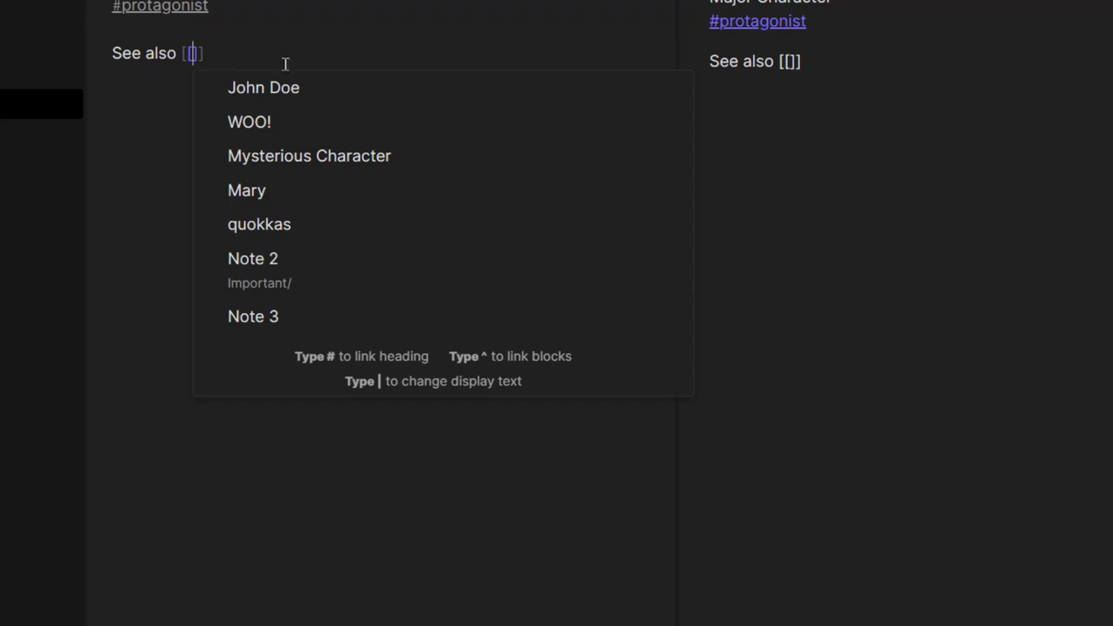
left_click(346, 205)
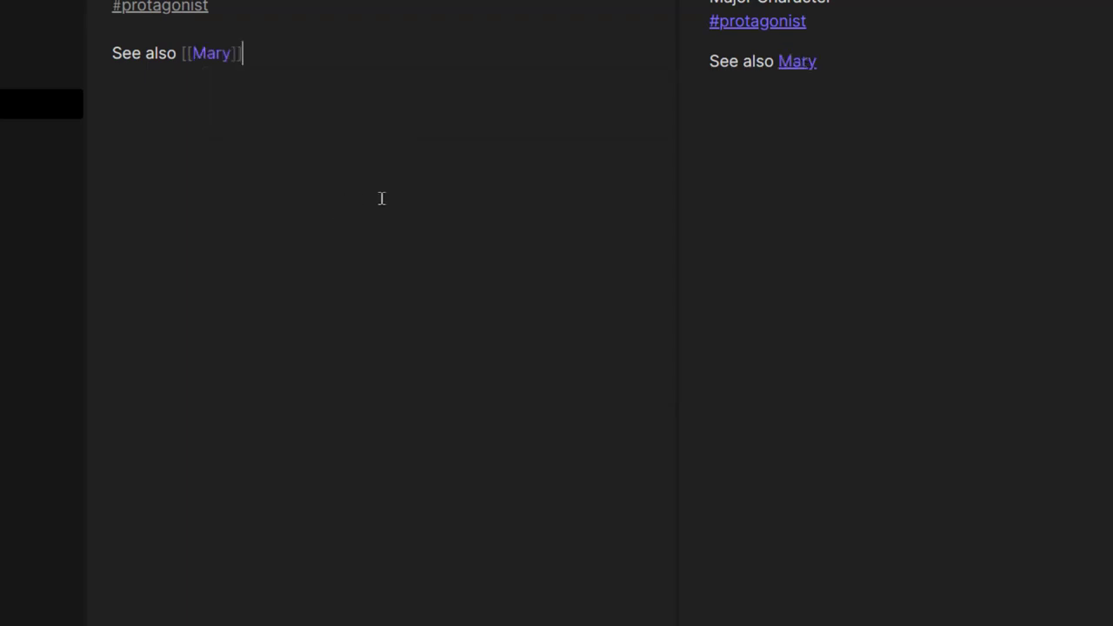
Open the Testing vault's graph view and examine how the Mary node connects to the other notes
left_click(15, 79)
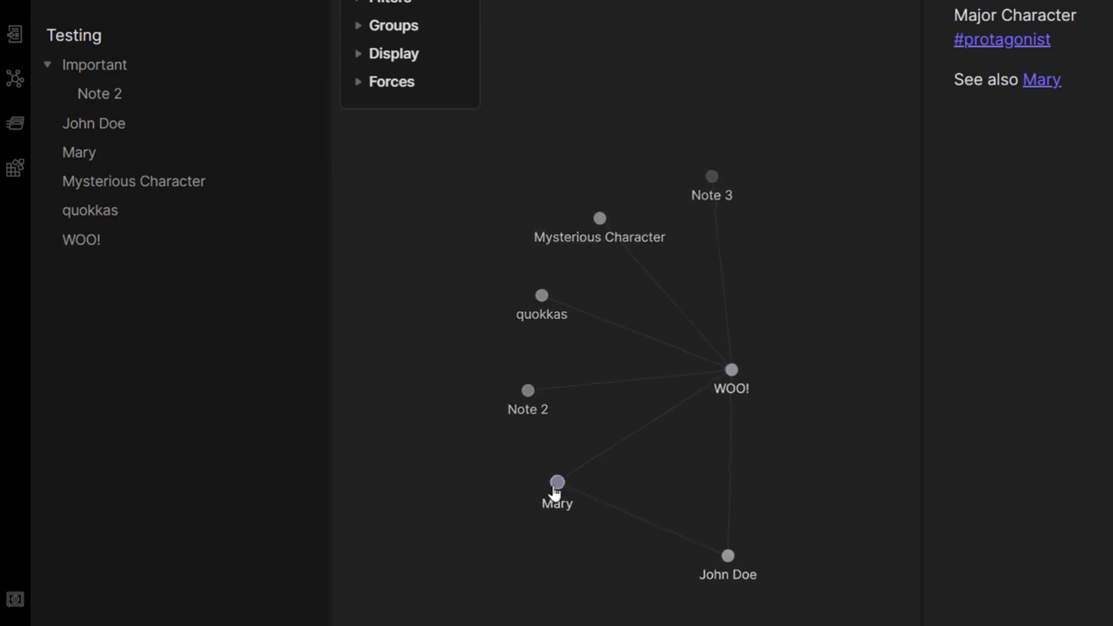
left_click(556, 483)
key("ctrl+g")
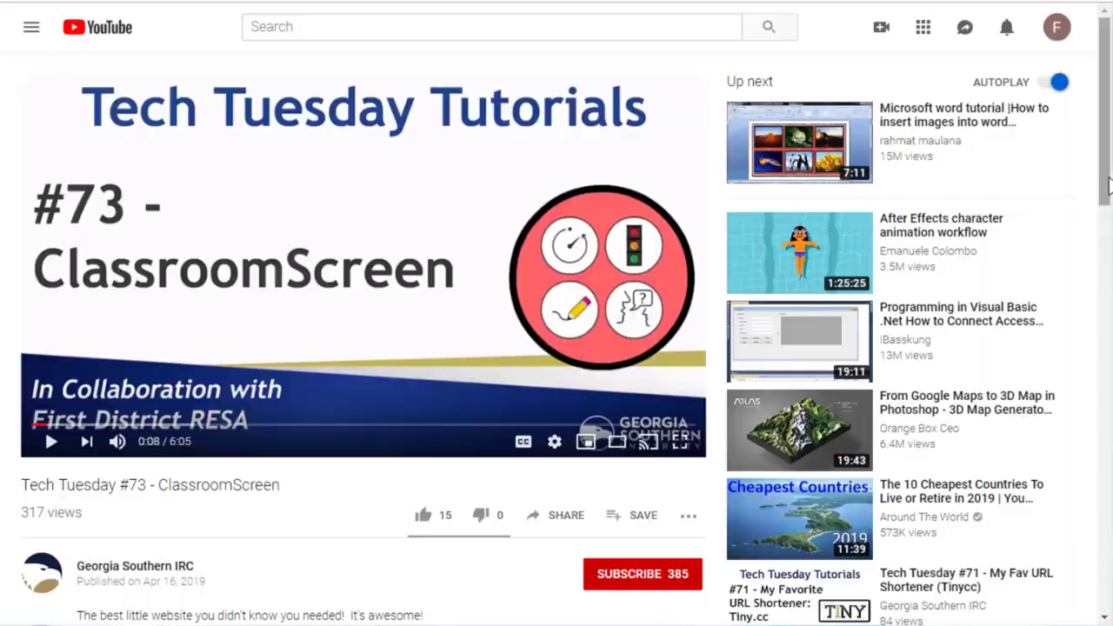
On the YouTube page for Tech Tuesday #73 - ClassroomScreen, like the video and subscribe to its channel
left_click_drag(1108, 222, 1109, 251)
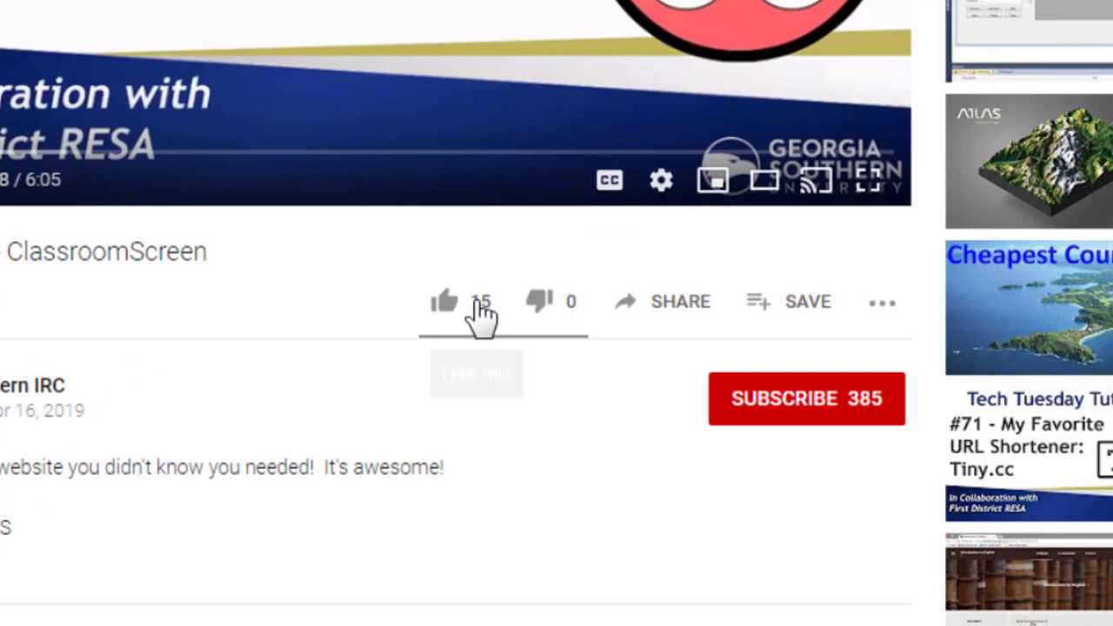
left_click(442, 295)
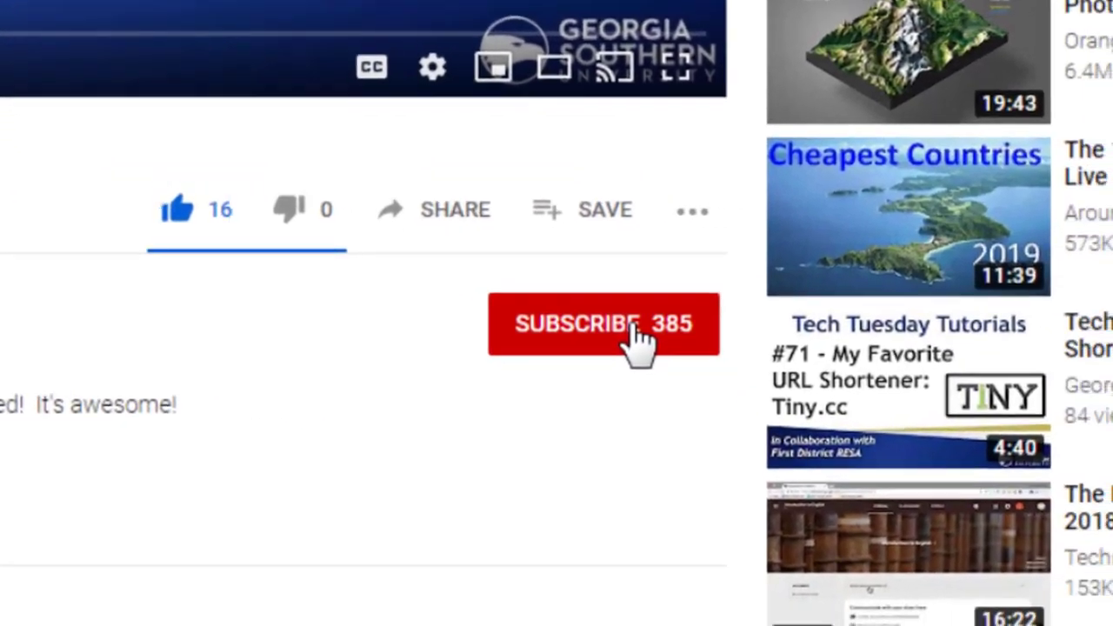
left_click(856, 407)
left_click(638, 317)
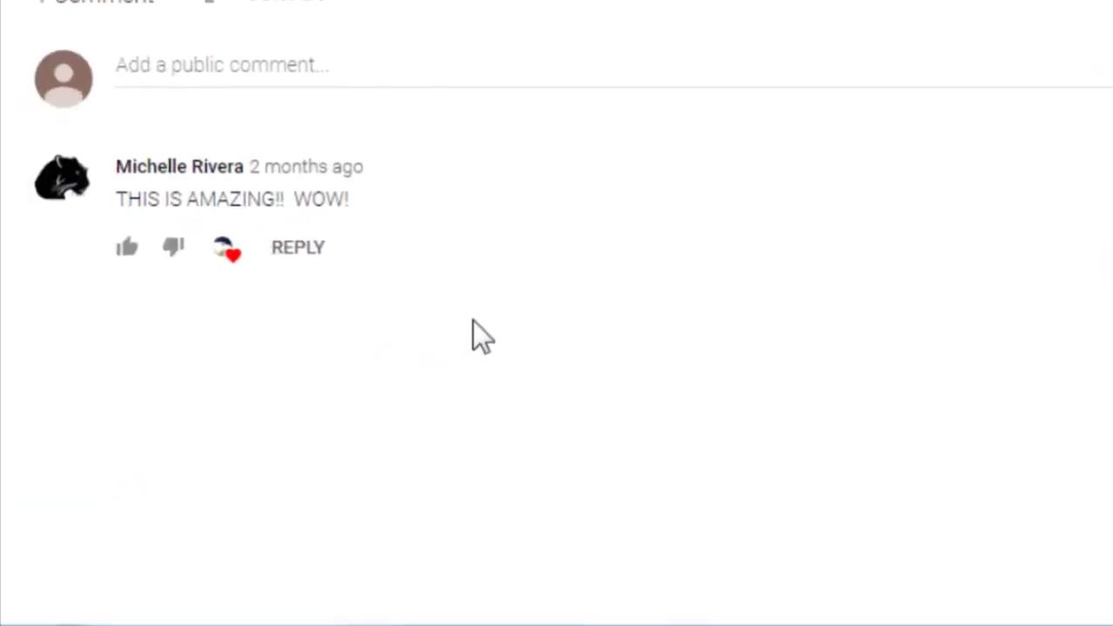
Start a public comment on the ClassroomScreen video
left_click(161, 65)
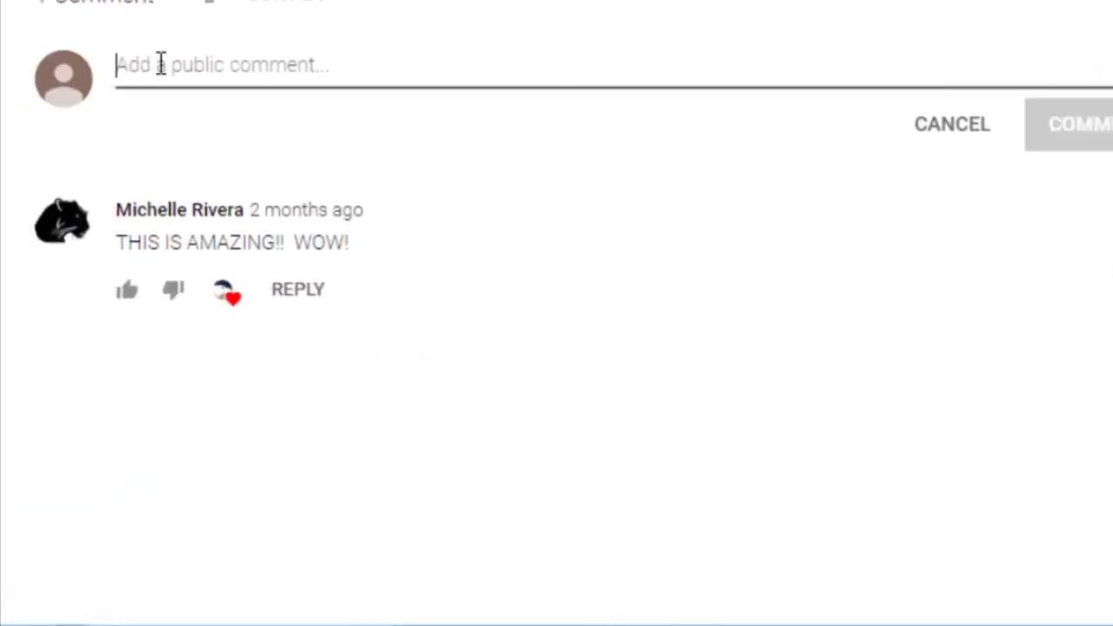